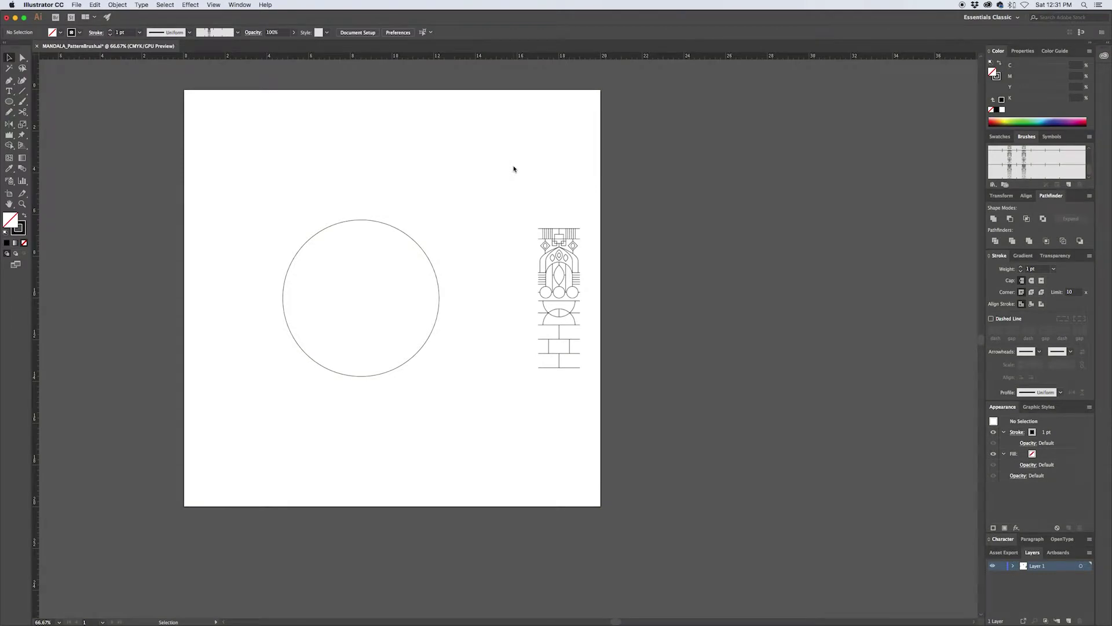
Select the plain circle and stroke it with Pattern Brush 1 from the Brushes panel
{"action": "left_click_drag", "start_coordinate": [592, 389], "coordinate": [593, 382]}
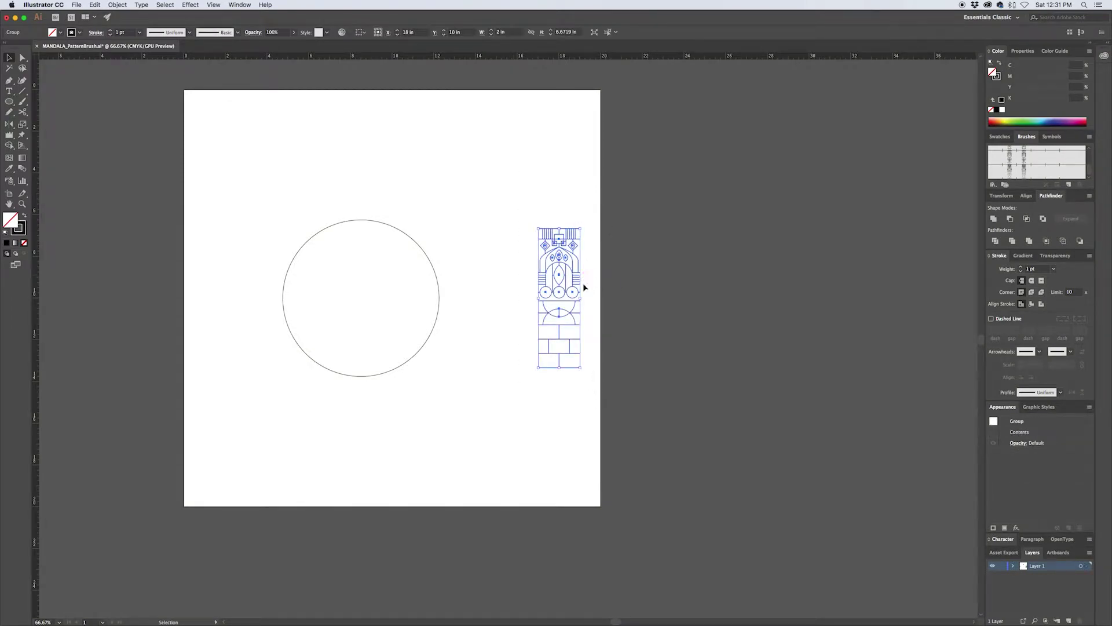
{"action": "left_click", "coordinate": [423, 250]}
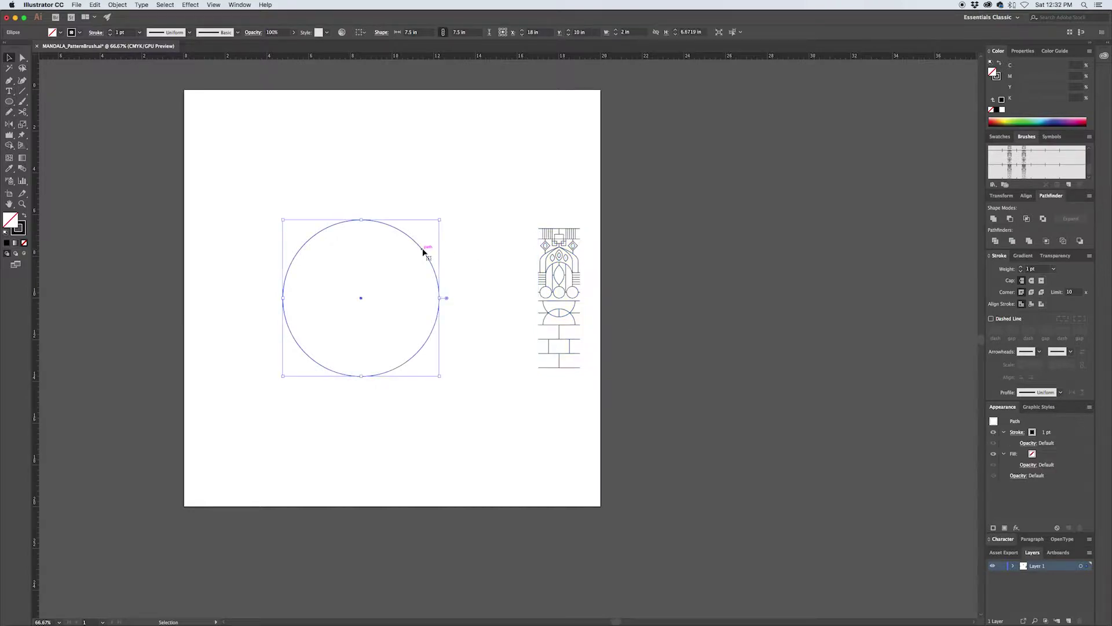
{"action": "left_click", "coordinate": [1014, 173]}
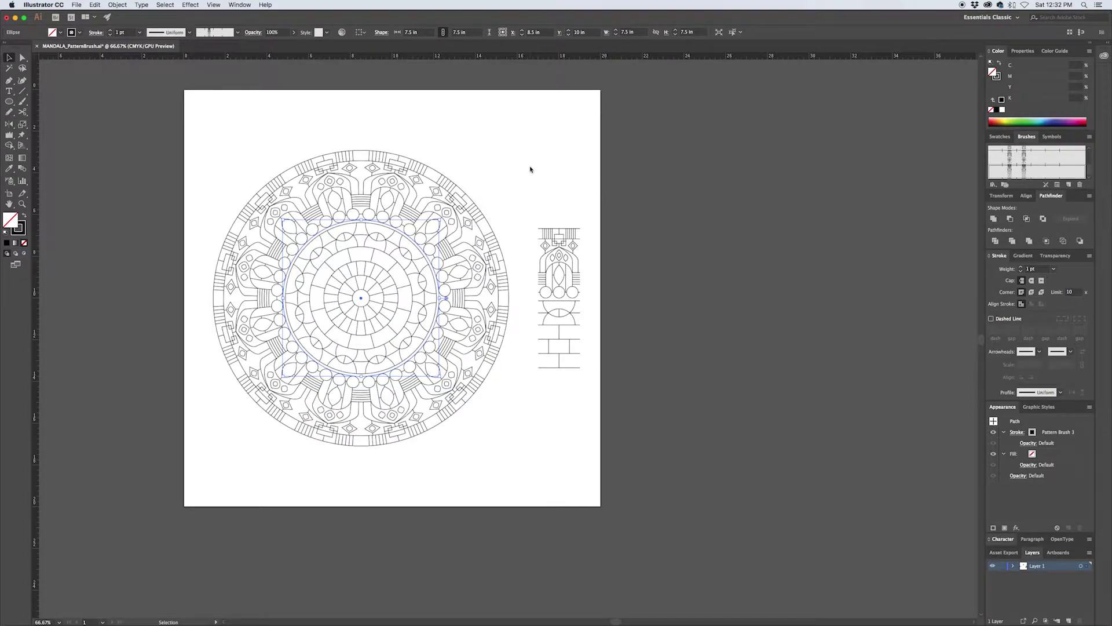
{"action": "left_click", "coordinate": [1011, 161]}
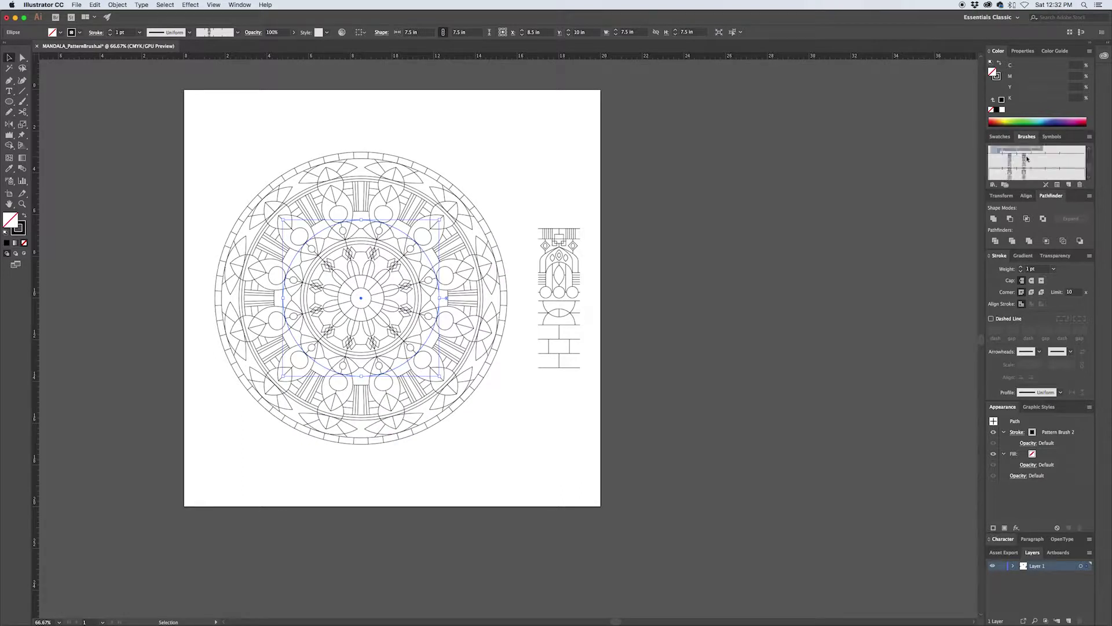
{"action": "left_click", "coordinate": [1023, 164]}
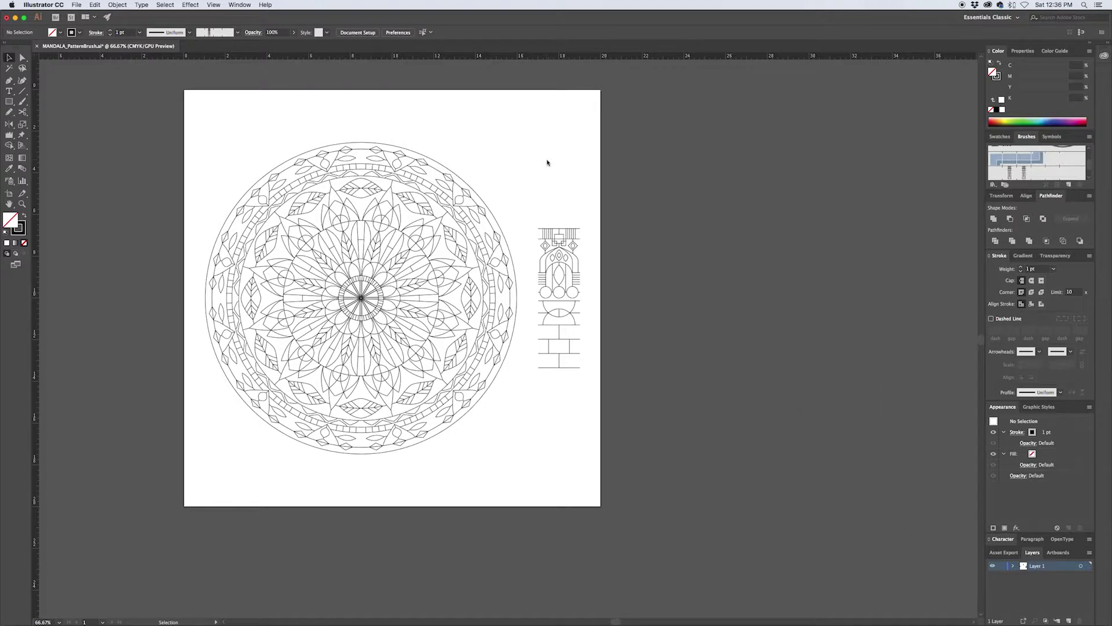
Create a new 20 × 20 in Art & Illustration document, Untitled-27
{"action": "key", "text": "a"}
{"action": "key", "text": "super+n"}
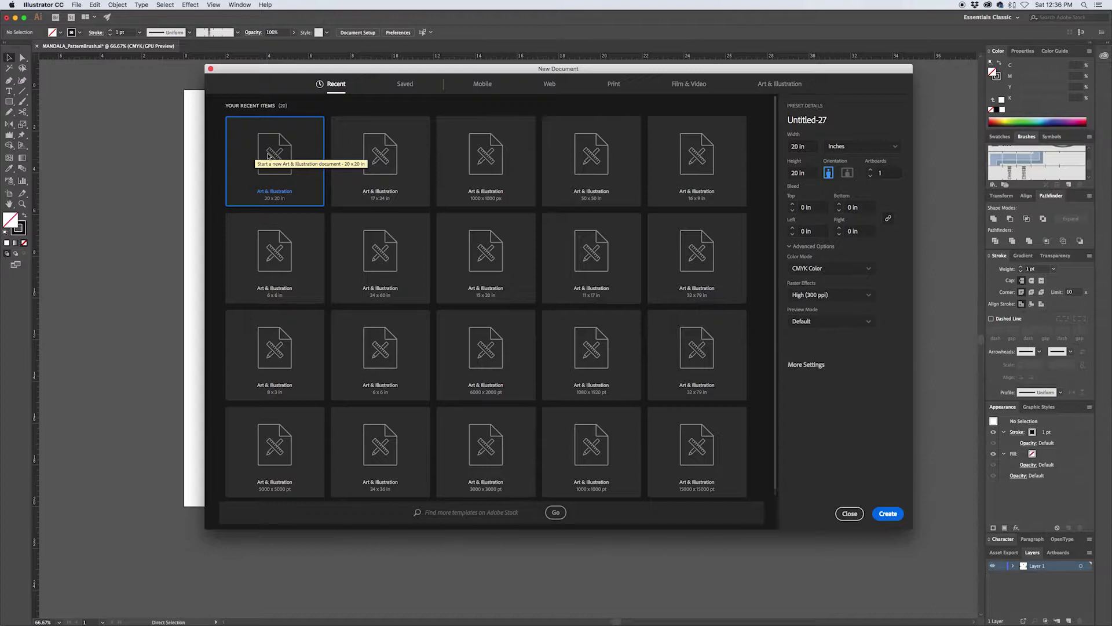
{"action": "left_click", "coordinate": [888, 513]}
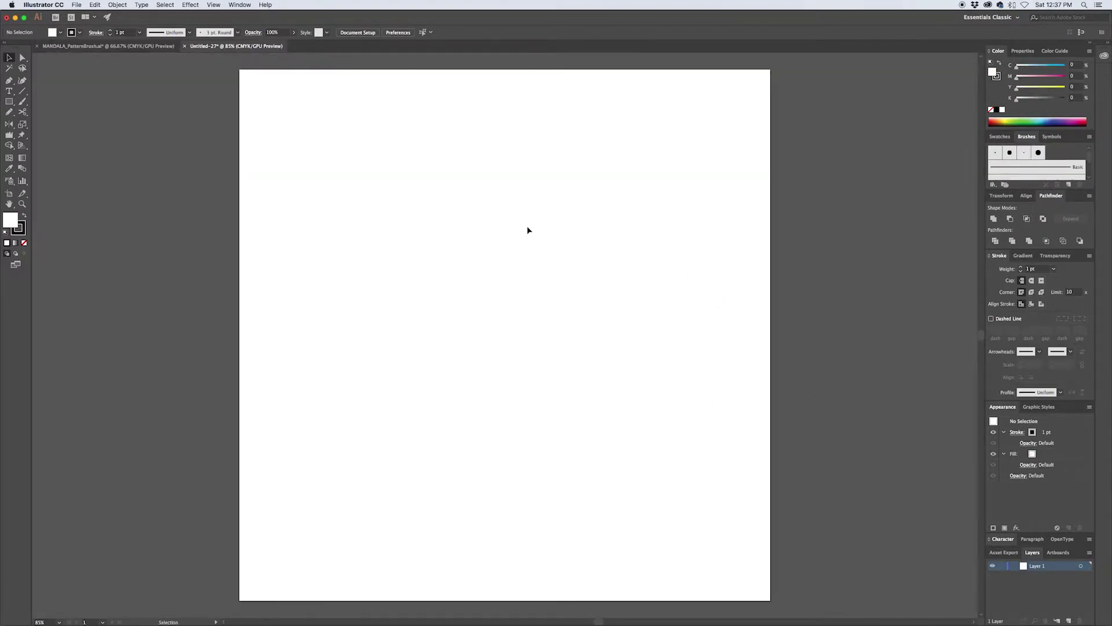
Draw a 7.5 × 7.5 in circle with the Ellipse tool
{"action": "key", "text": "l"}
{"action": "left_click", "coordinate": [414, 312]}
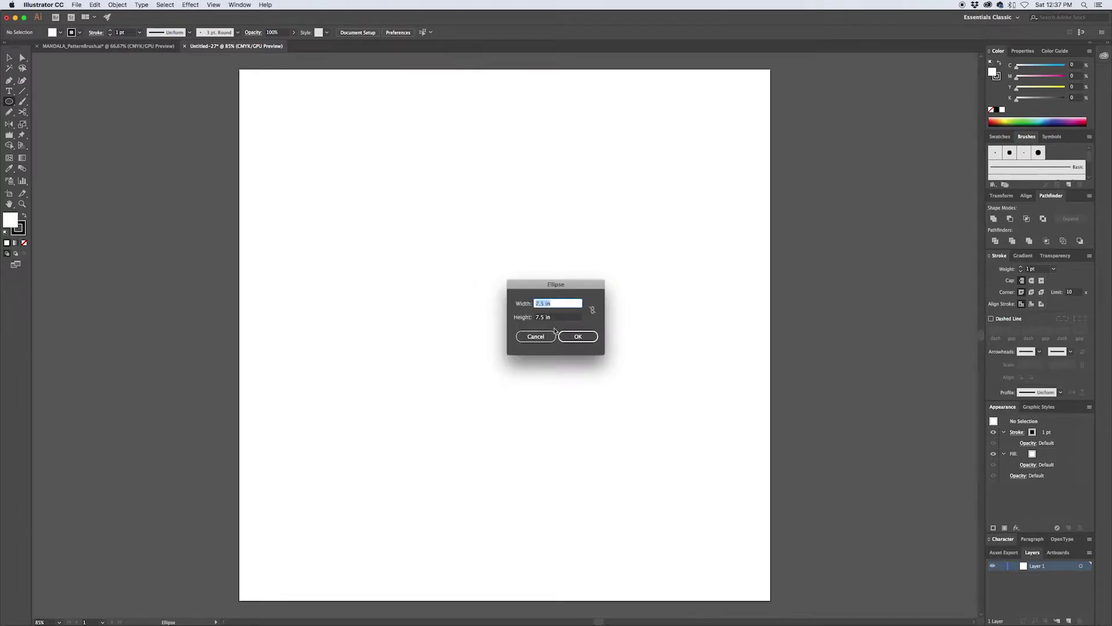
{"action": "left_click", "coordinate": [577, 338]}
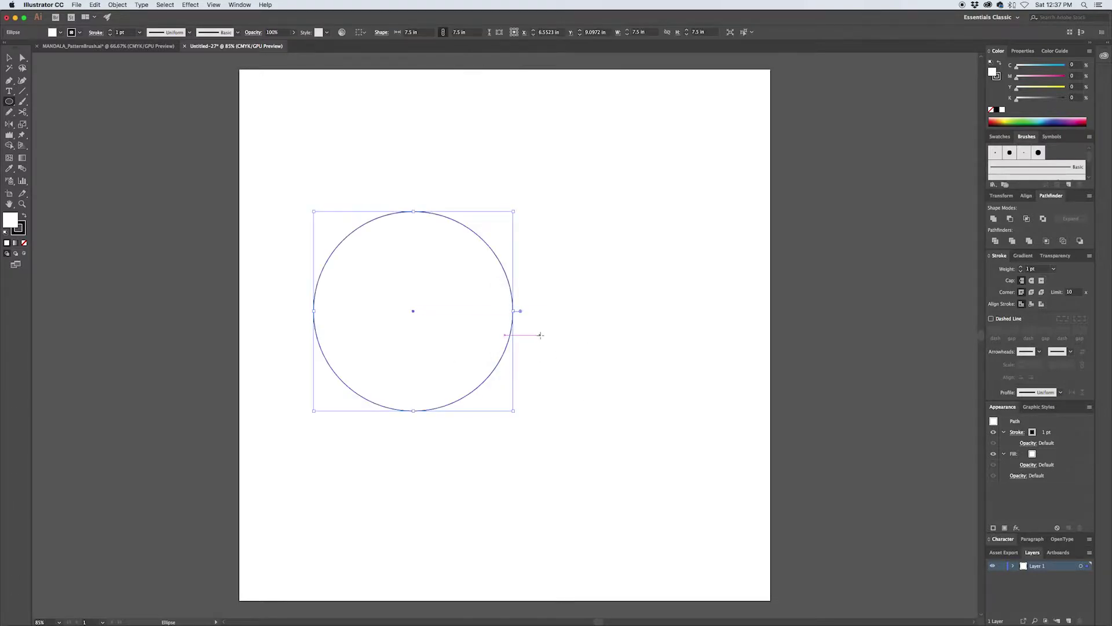
Position the circle at X 10 in, Y 10 in
{"action": "left_click", "coordinate": [551, 32]}
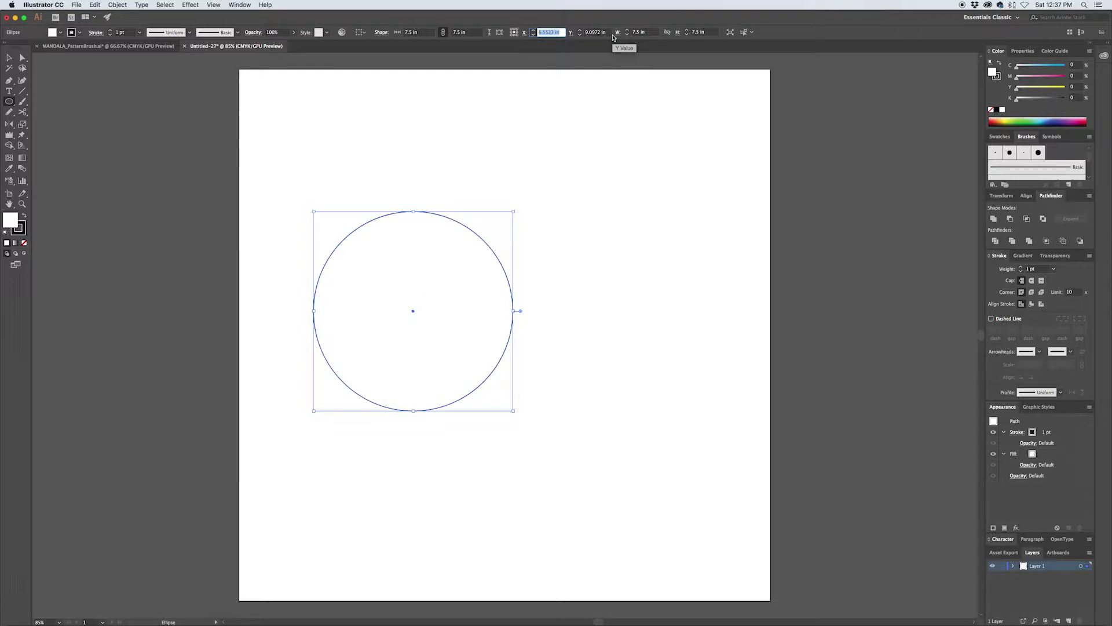
{"action": "type", "text": "10"}
{"action": "key", "text": "Tab"}
{"action": "type", "text": "1"}
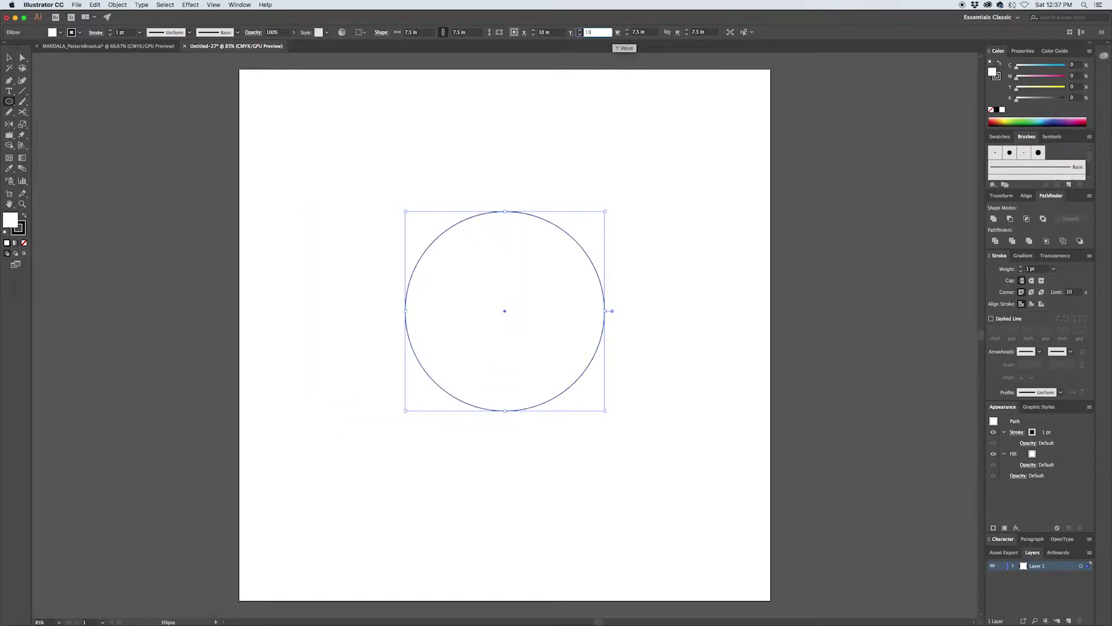
{"action": "key", "text": "Return"}
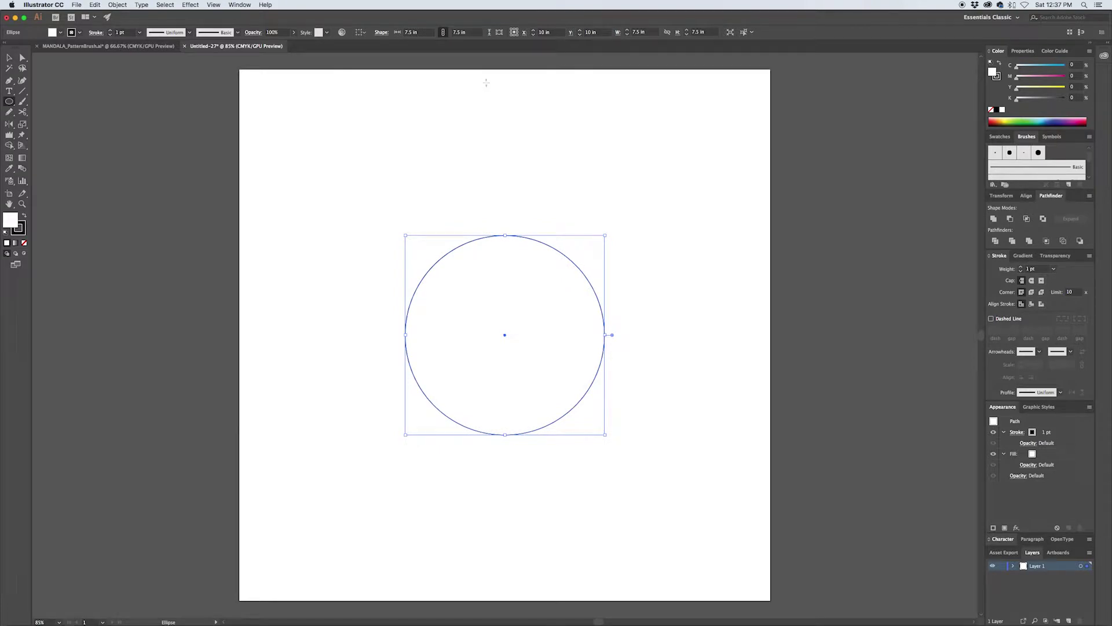
Show the rulers and drag horizontal and vertical guides through the circle's centre
{"action": "key", "text": "super+r"}
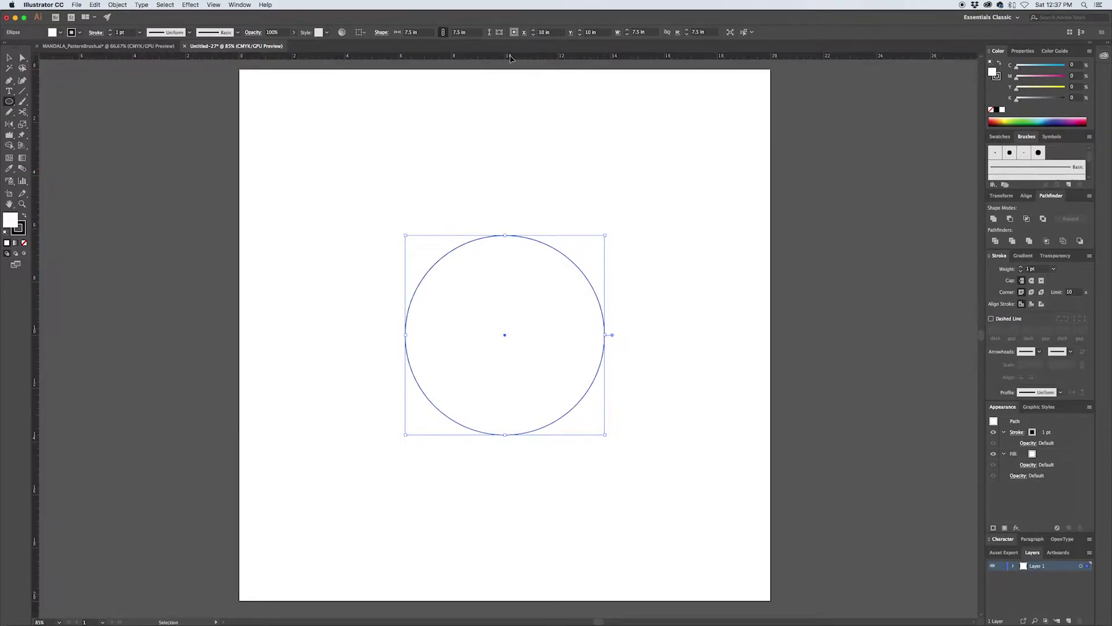
{"action": "left_click_drag", "start_coordinate": [521, 58], "coordinate": [505, 334]}
{"action": "left_click_drag", "start_coordinate": [37, 327], "coordinate": [504, 335]}
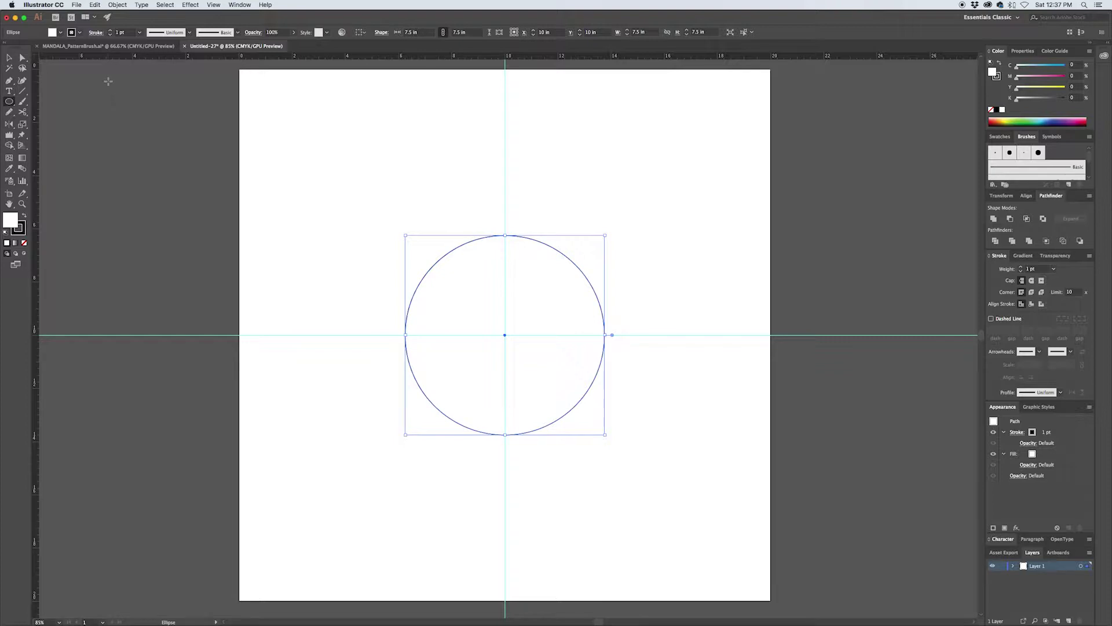
Draw a 2 × 6.5 in rectangle to the right of the circle
{"action": "key", "text": "m"}
{"action": "left_click", "coordinate": [682, 335]}
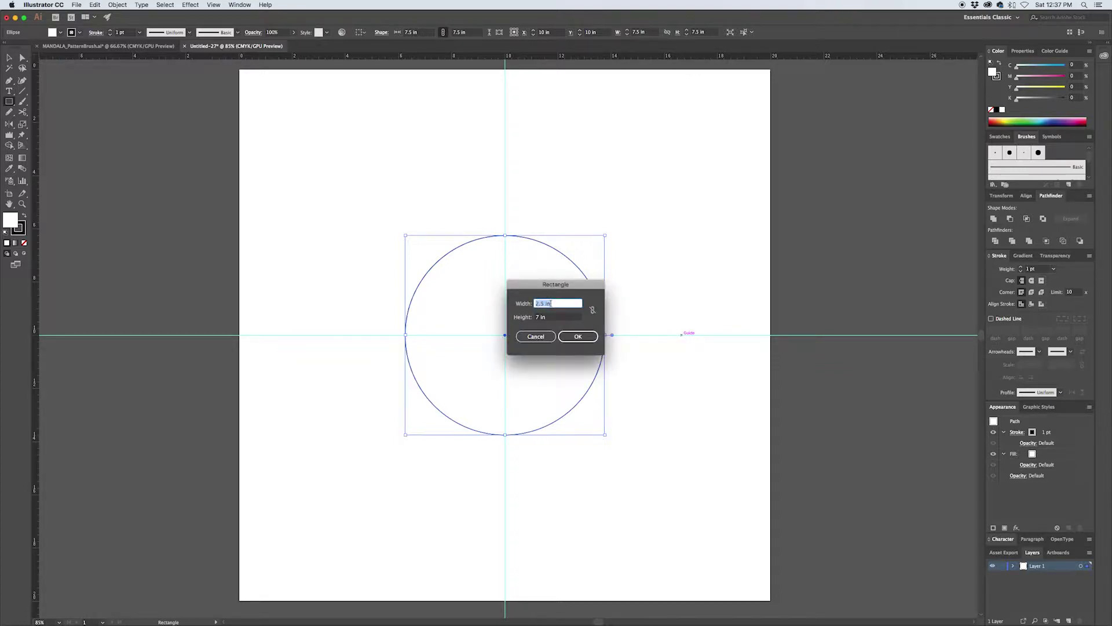
{"action": "type", "text": "2"}
{"action": "key", "text": "Tab"}
{"action": "type", "text": "6"}
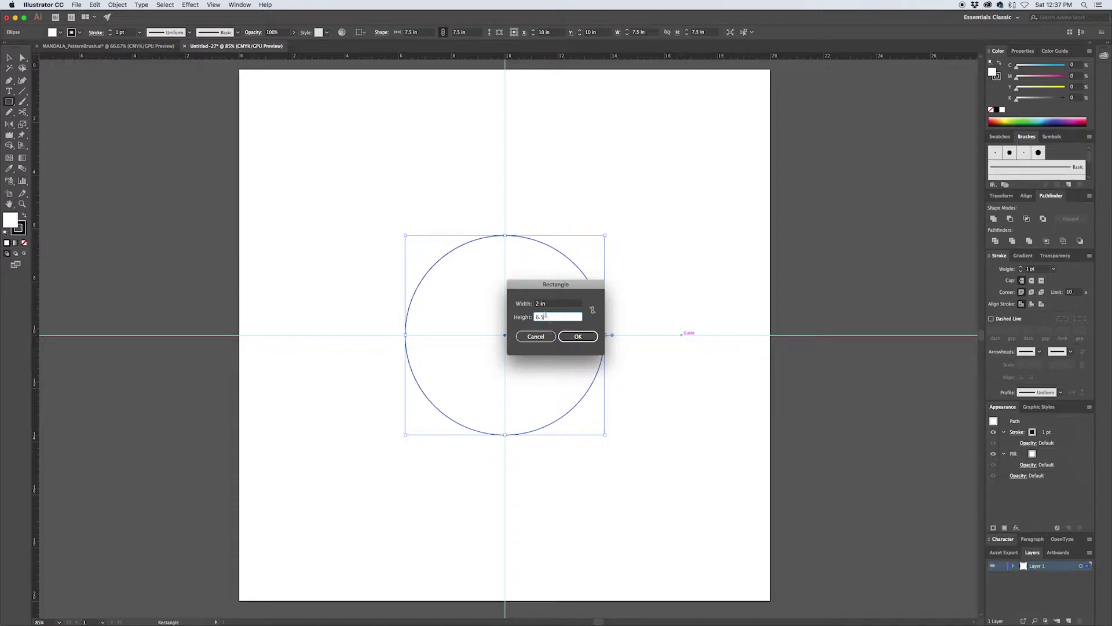
{"action": "type", "text": "\""}
{"action": "key", "text": "BackSpace"}
{"action": "left_click", "coordinate": [580, 338]}
{"action": "left_click", "coordinate": [580, 337]}
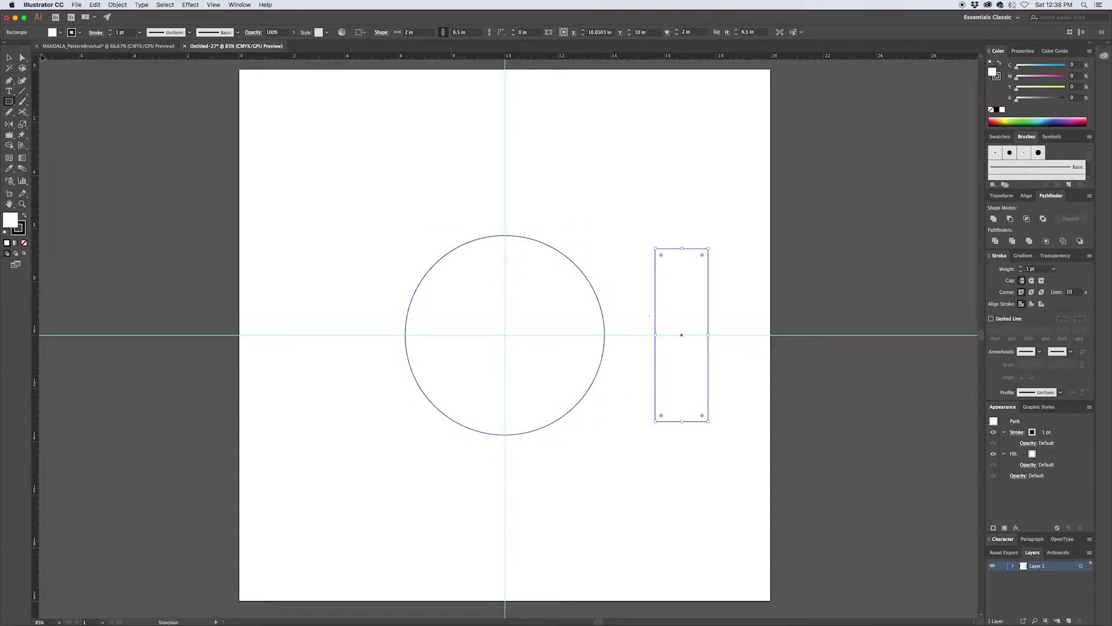
Place guides at the rectangle's left, right, centre, top and bottom edges, then select it
{"action": "left_click_drag", "start_coordinate": [38, 104], "coordinate": [657, 290]}
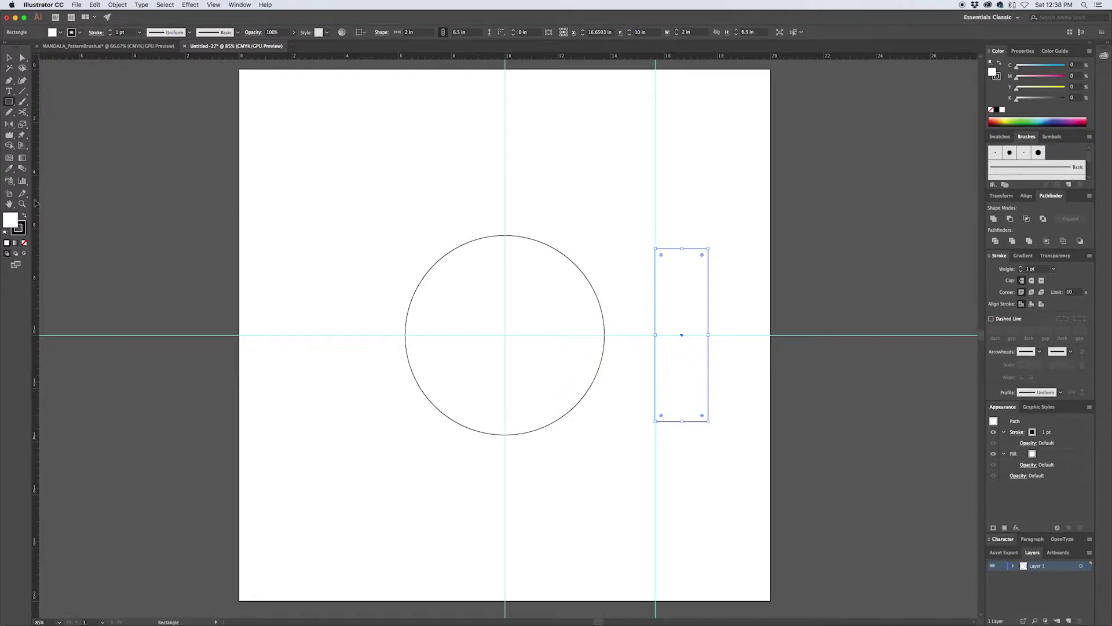
{"action": "left_click_drag", "start_coordinate": [737, 334], "coordinate": [708, 293]}
{"action": "left_click_drag", "start_coordinate": [36, 224], "coordinate": [616, 443]}
{"action": "mouse_move", "coordinate": [683, 318]}
{"action": "left_mouse_down"}
{"action": "mouse_move", "coordinate": [699, 347]}
{"action": "mouse_move", "coordinate": [682, 335]}
{"action": "left_mouse_up"}
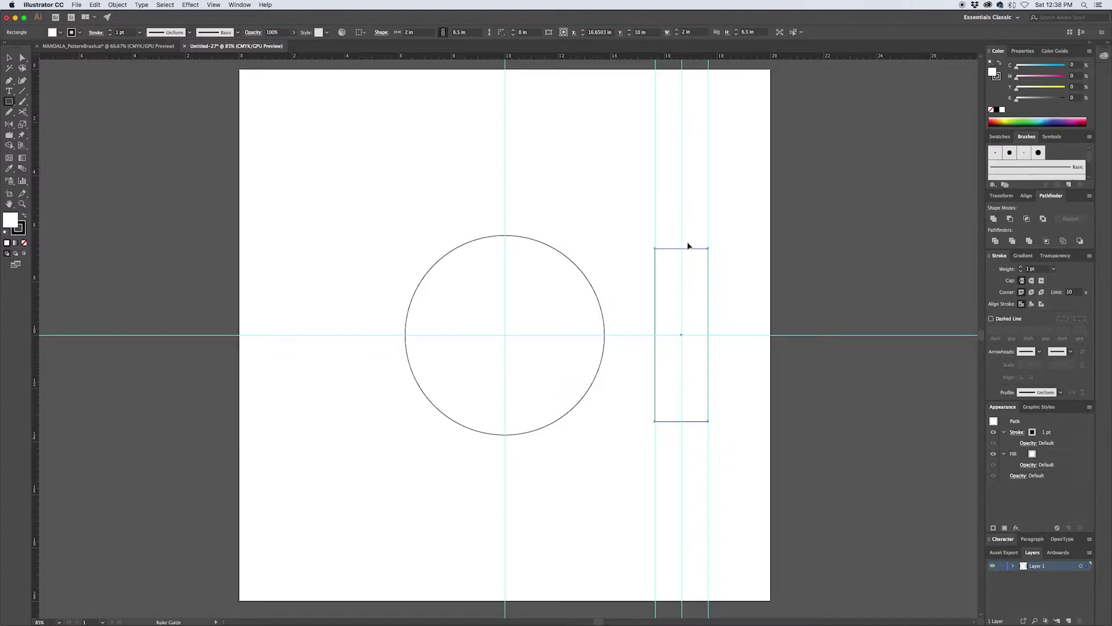
{"action": "left_click_drag", "start_coordinate": [689, 248], "coordinate": [689, 248]}
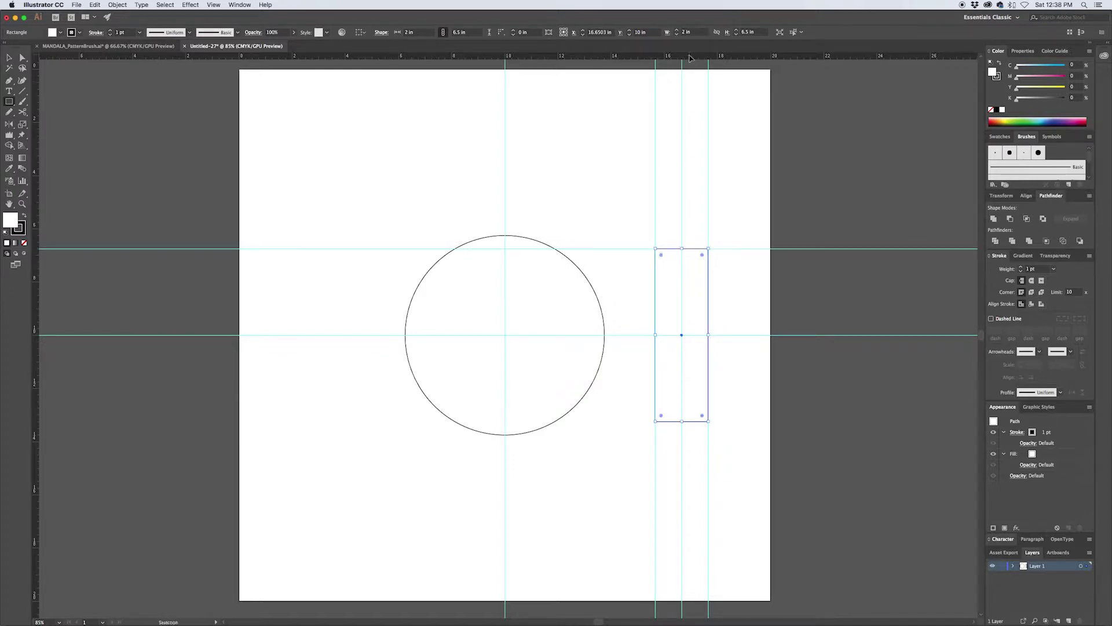
{"action": "left_click_drag", "start_coordinate": [690, 59], "coordinate": [699, 422]}
{"action": "key", "text": "v"}
{"action": "left_click", "coordinate": [737, 293]}
{"action": "left_click", "coordinate": [698, 312]}
Delete the rectangle and draw an unfilled line along the bottom guide between the vertical guides
{"action": "key", "text": "Delete"}
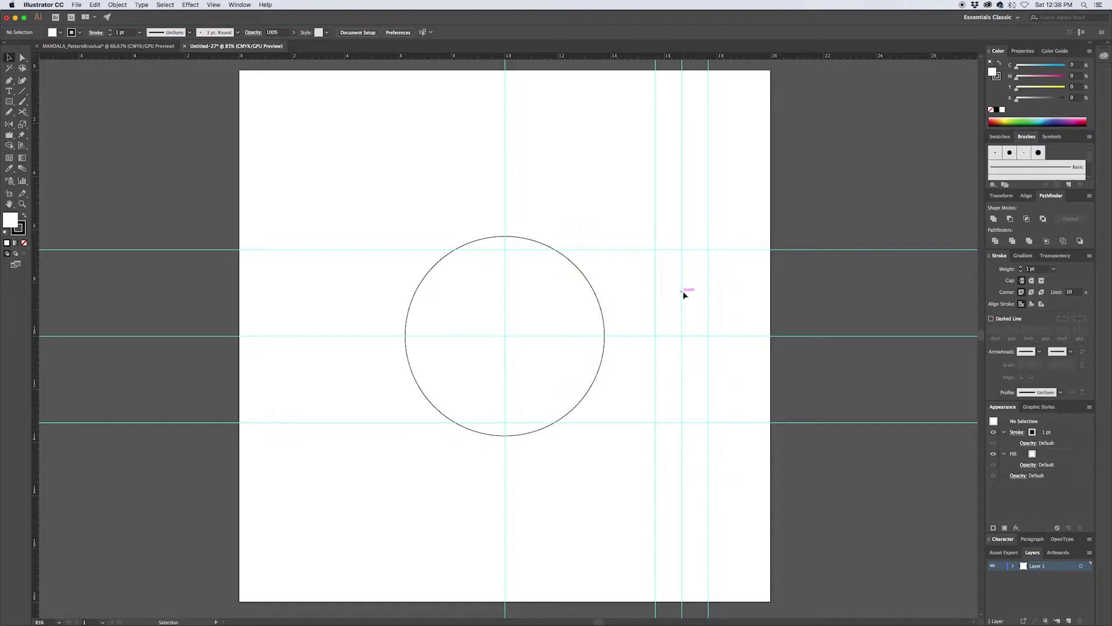
{"action": "key", "text": "p"}
{"action": "scroll", "coordinate": [704, 415], "scroll_direction": "up", "scroll_amount": 2}
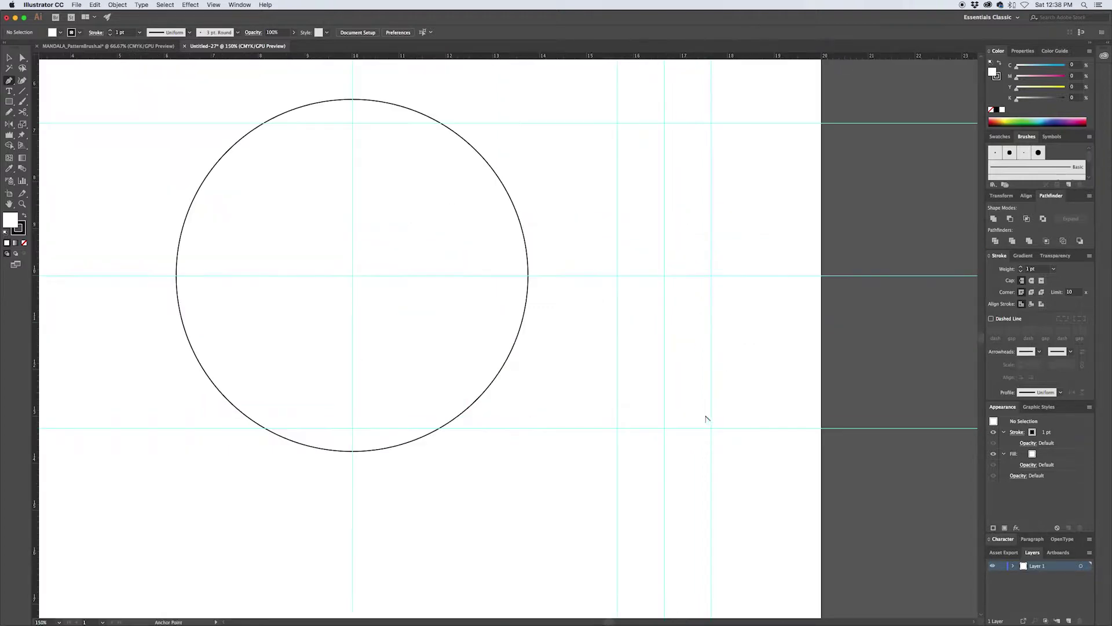
{"action": "left_click", "coordinate": [618, 428]}
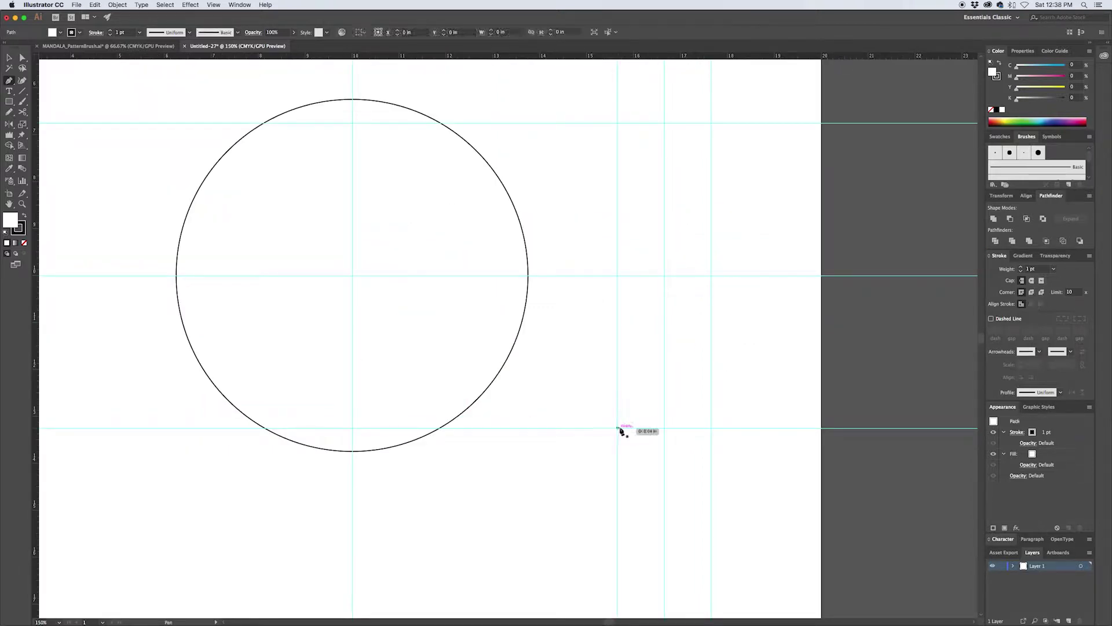
{"action": "left_click", "coordinate": [711, 428]}
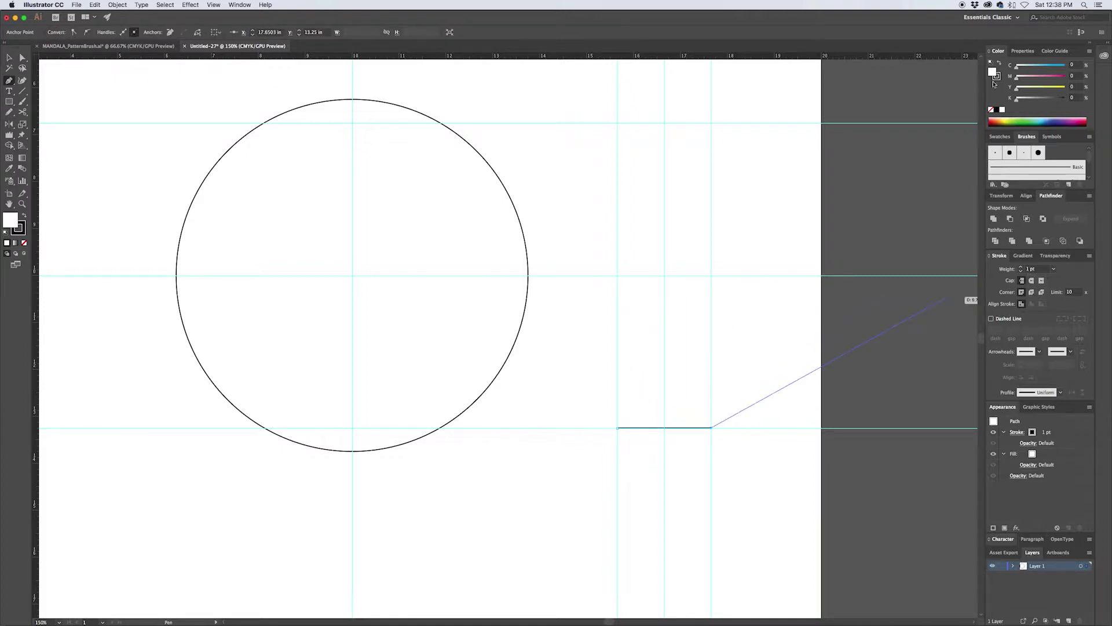
{"action": "left_click", "coordinate": [992, 109]}
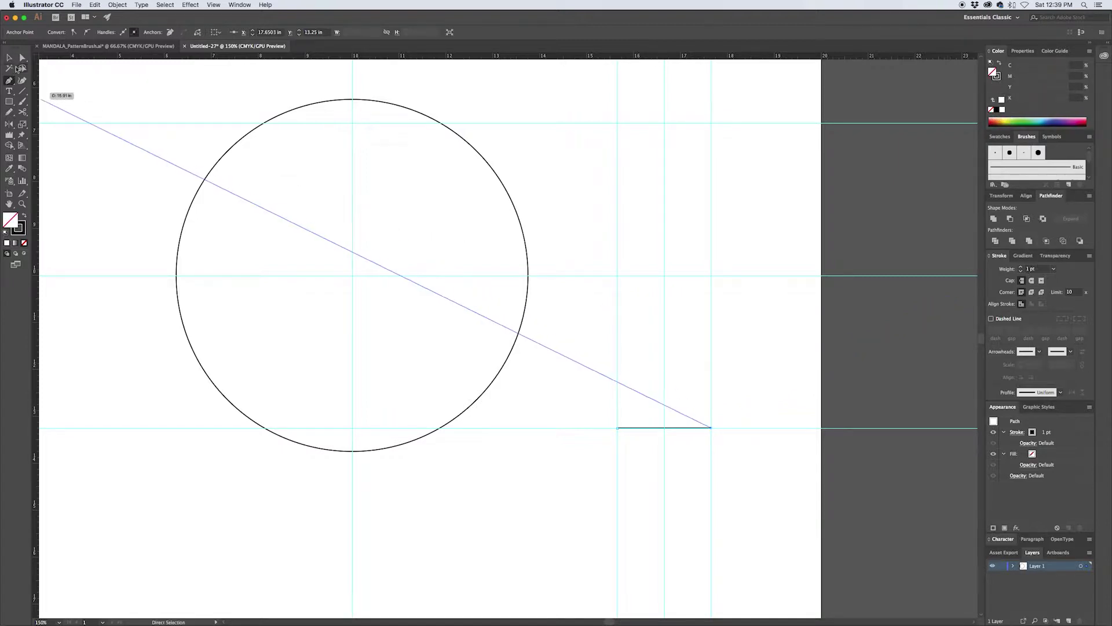
Duplicate the line slightly upward and repeat the copy to stack more lines
{"action": "left_click", "coordinate": [9, 58]}
{"action": "left_click", "coordinate": [680, 475]}
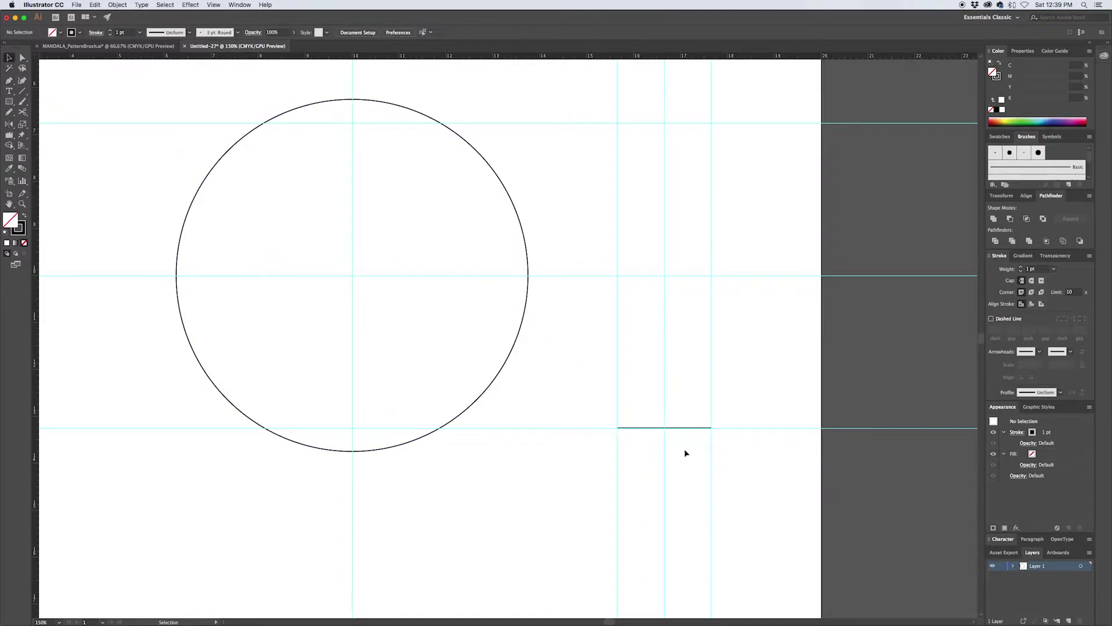
{"action": "left_click_drag", "start_coordinate": [689, 430], "coordinate": [689, 409]}
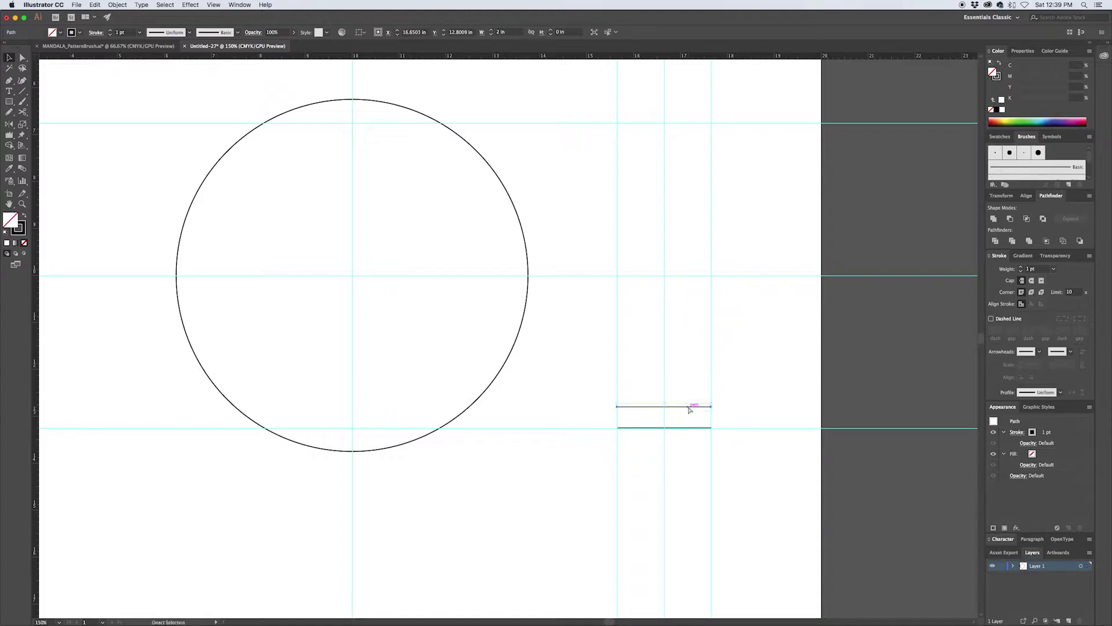
{"action": "key", "text": "super+d"}
{"action": "key", "text": "super+d"}
Drag the top line's left end anchor out to the left vertical guide
{"action": "left_click", "coordinate": [721, 400]}
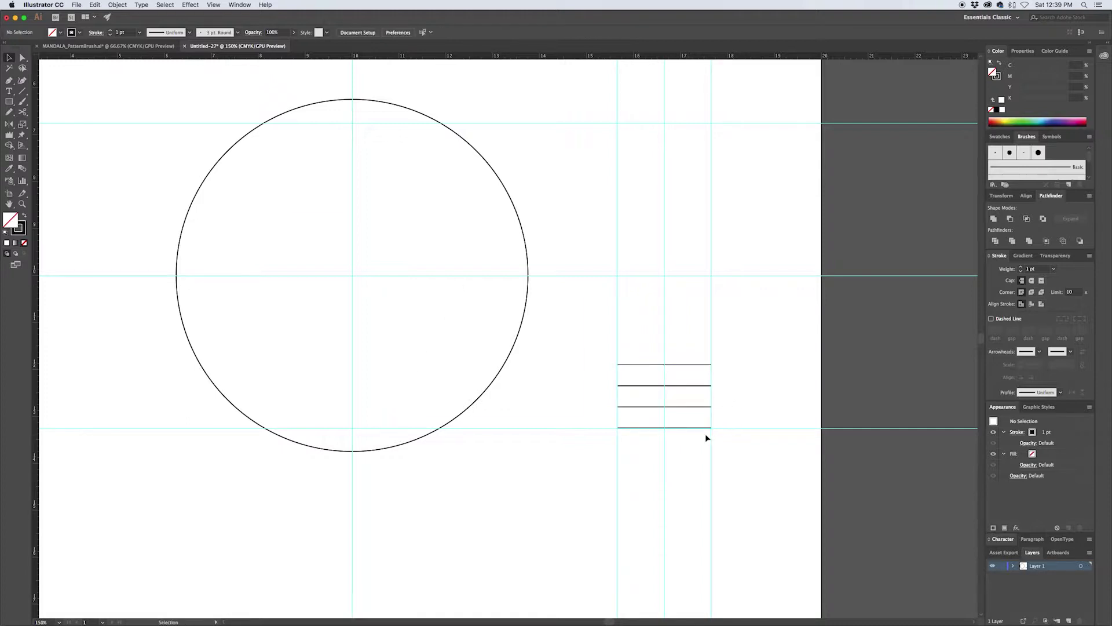
{"action": "scroll", "coordinate": [705, 433], "scroll_direction": "up", "scroll_amount": 1}
{"action": "key", "text": "p"}
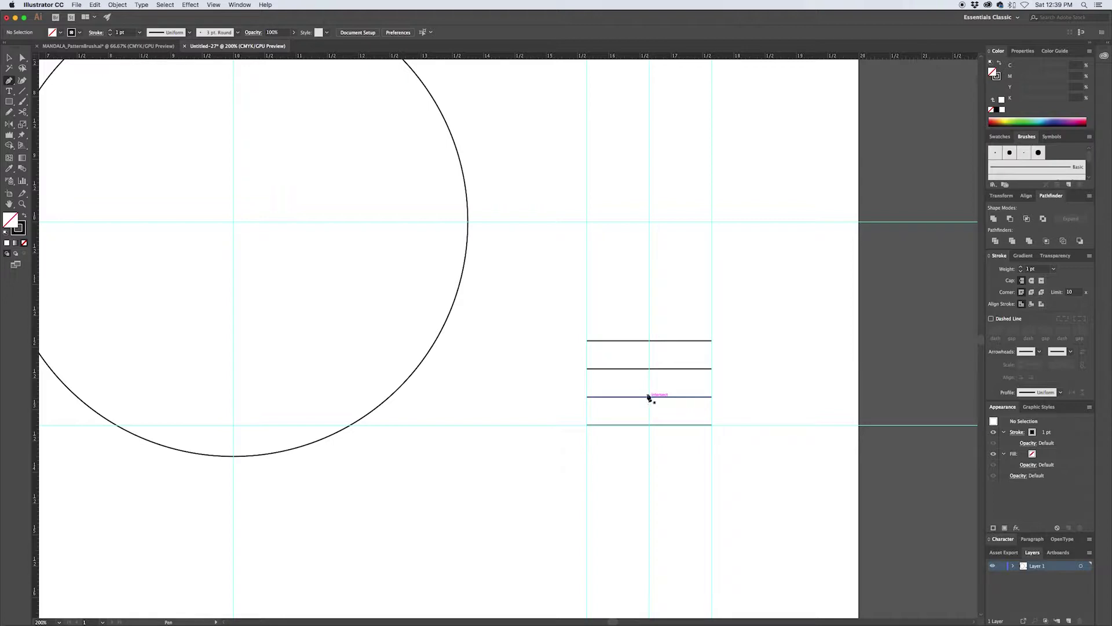
{"action": "scroll", "coordinate": [591, 341], "scroll_direction": "up", "scroll_amount": 10}
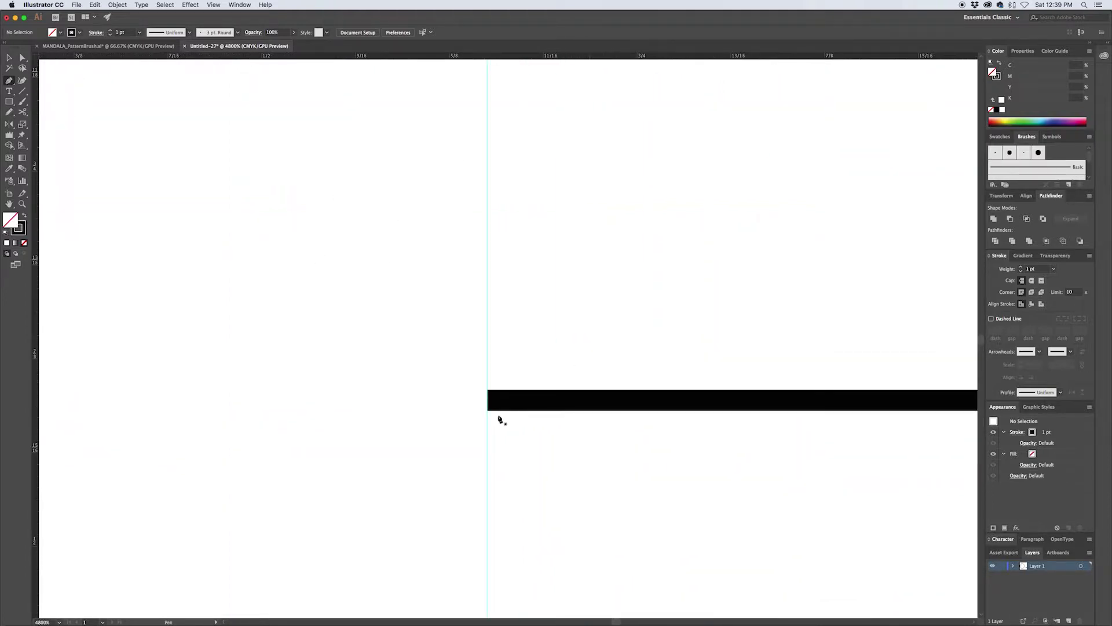
{"action": "scroll", "coordinate": [492, 397], "scroll_direction": "down", "scroll_amount": 5}
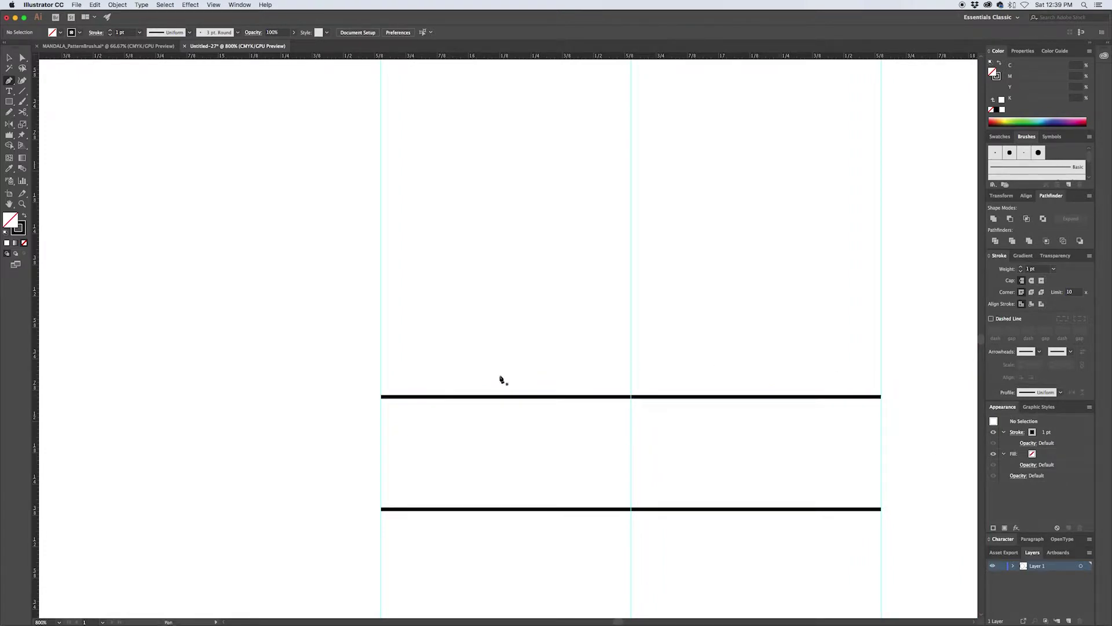
{"action": "key", "text": "a"}
{"action": "left_click_drag", "start_coordinate": [383, 397], "coordinate": [429, 399]}
{"action": "left_click_drag", "start_coordinate": [428, 397], "coordinate": [376, 409]}
Zoom in to check the line ends and nudge the top line's left anchor onto the guide
{"action": "scroll", "coordinate": [372, 398], "scroll_direction": "up", "scroll_amount": 1}
{"action": "scroll", "coordinate": [389, 401], "scroll_direction": "up", "scroll_amount": 2}
{"action": "scroll", "coordinate": [417, 385], "scroll_direction": "down", "scroll_amount": 3}
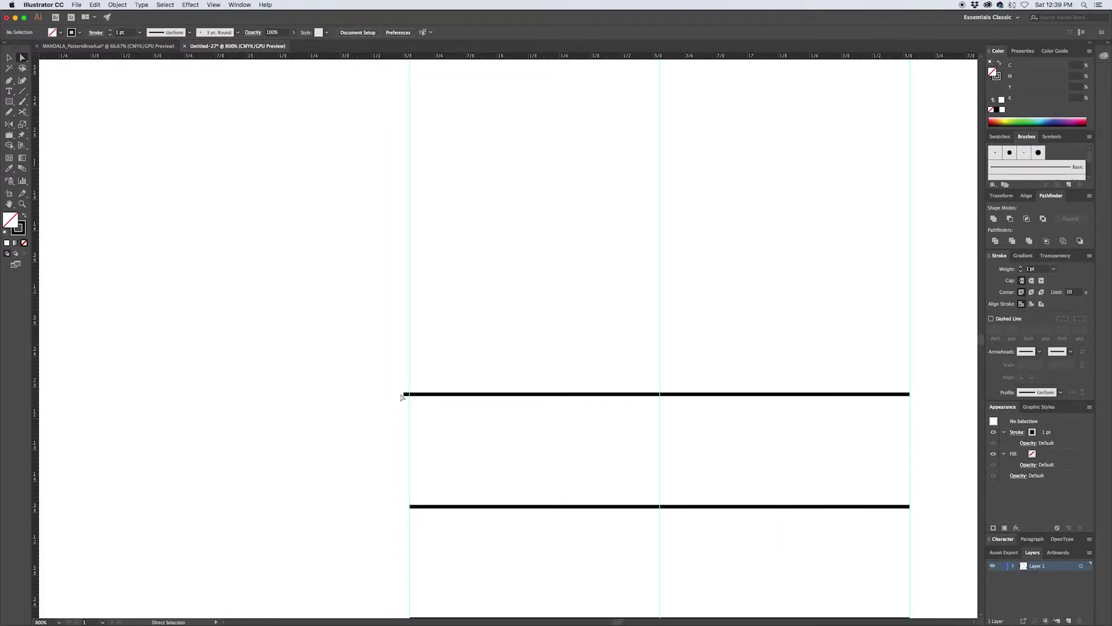
{"action": "left_click", "coordinate": [402, 395]}
{"action": "left_click", "coordinate": [406, 520]}
{"action": "left_click", "coordinate": [409, 508]}
{"action": "left_click_drag", "start_coordinate": [404, 397], "coordinate": [410, 397]}
{"action": "scroll", "coordinate": [489, 355], "scroll_direction": "down", "scroll_amount": 5}
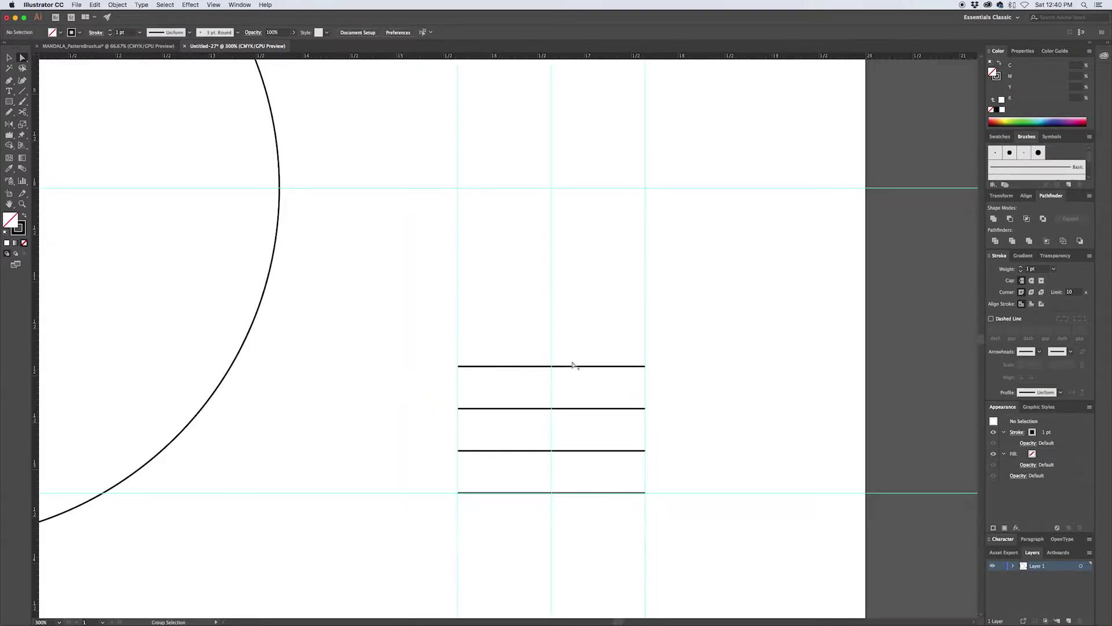
{"action": "scroll", "coordinate": [575, 364], "scroll_direction": "down", "scroll_amount": 2}
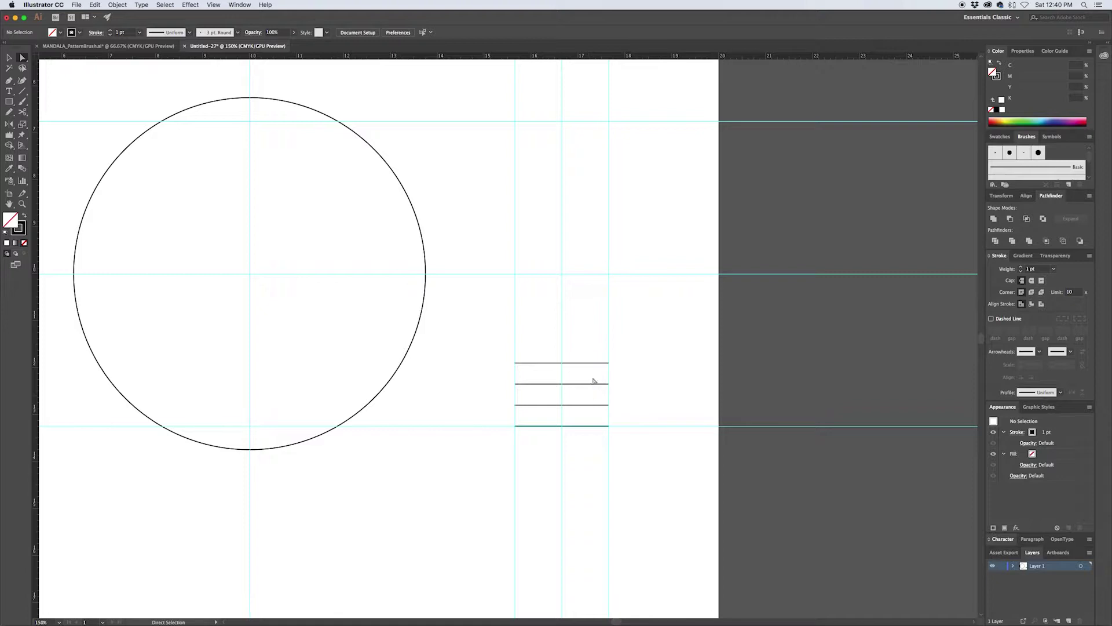
Draw a small circle at the guide intersection and sharpen its top and bottom anchors into a lemon
{"action": "key", "text": "l"}
{"action": "left_click_drag", "start_coordinate": [562, 273], "coordinate": [582, 184]}
{"action": "key", "text": "super+shift+a"}
{"action": "key", "text": "v"}
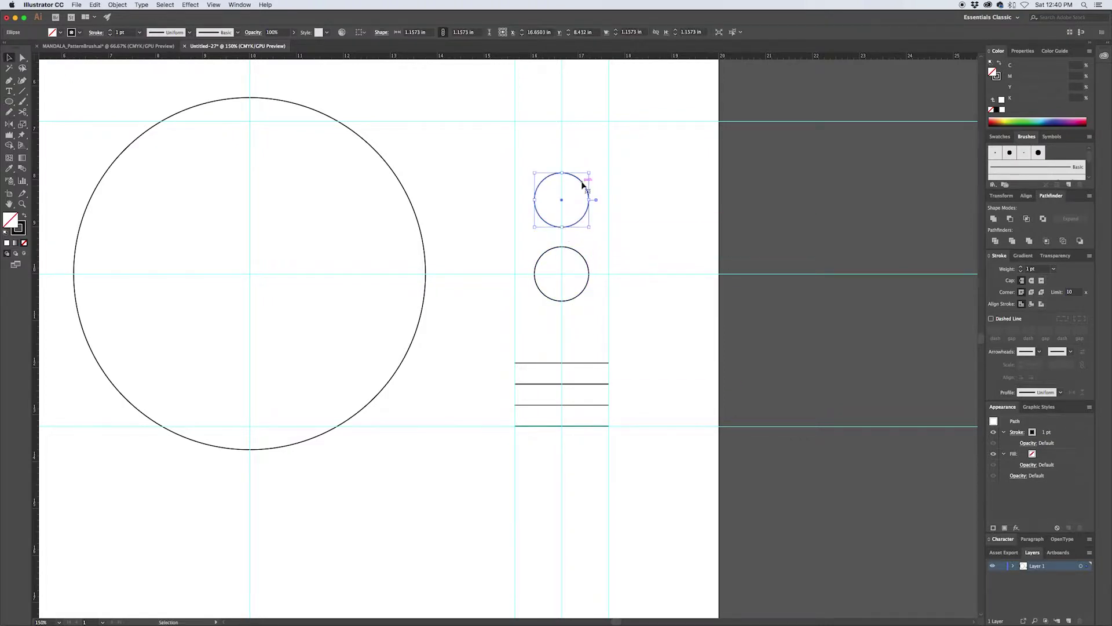
{"action": "key", "text": "p"}
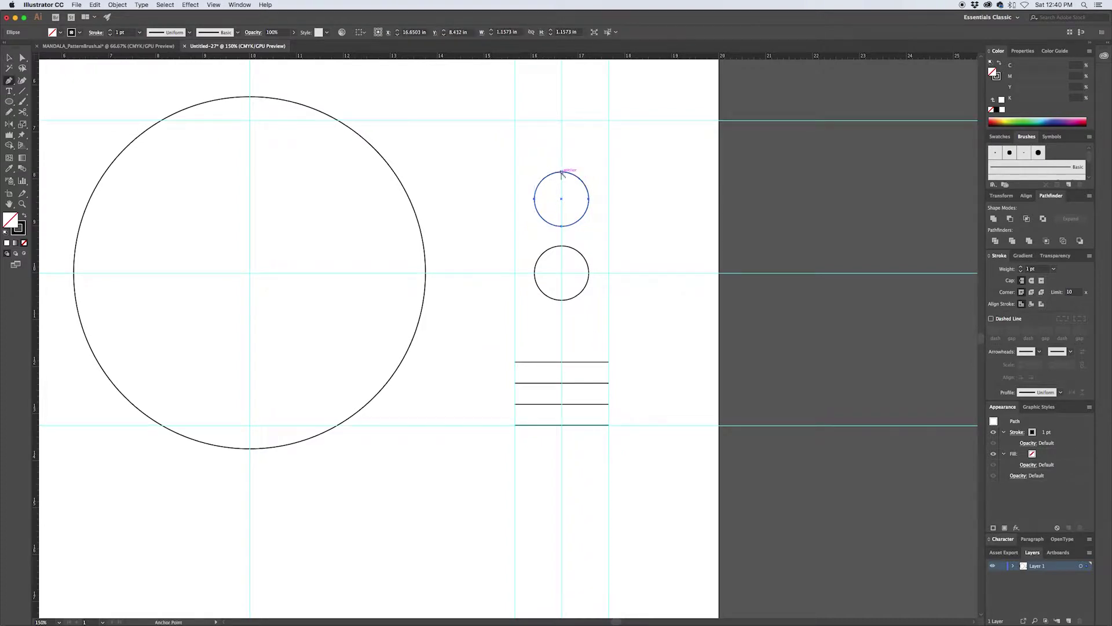
{"action": "left_click", "coordinate": [562, 172]}
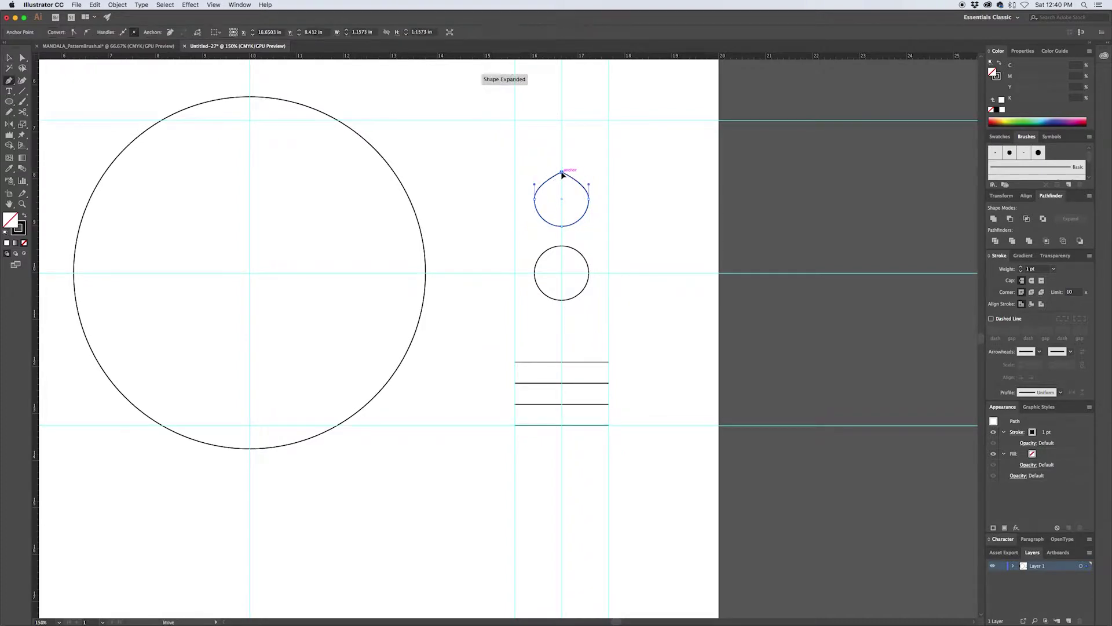
{"action": "left_click", "coordinate": [563, 226], "text": "alt"}
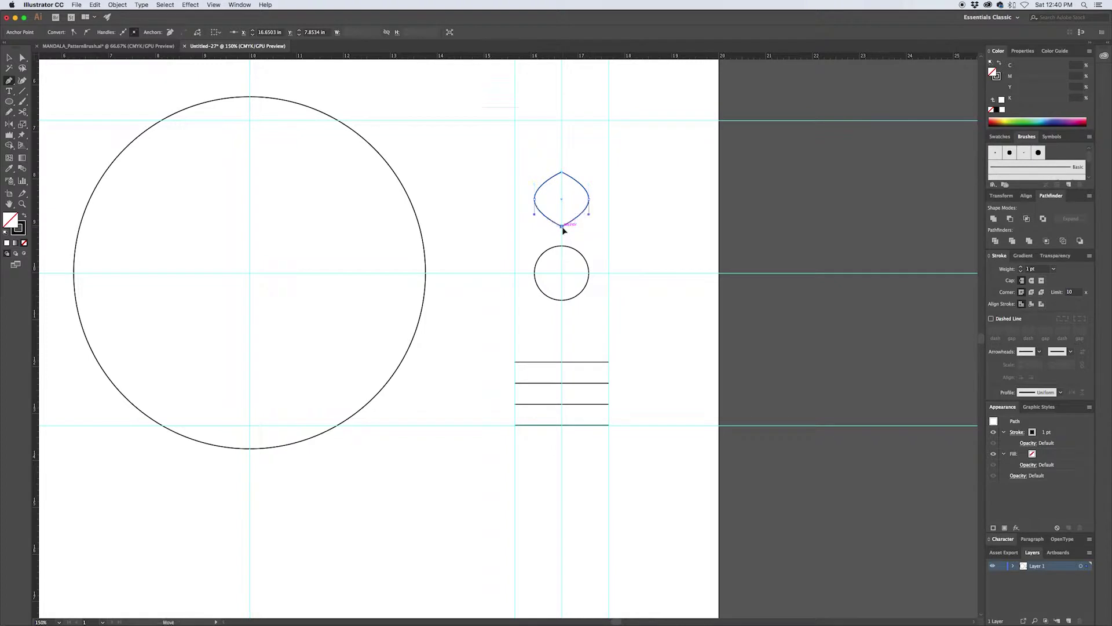
Stretch the lemon tall and narrow and move its tip to the circle's centre
{"action": "key", "text": "v"}
{"action": "left_click", "coordinate": [590, 199]}
{"action": "mouse_move", "coordinate": [590, 199]}
{"action": "left_mouse_down"}
{"action": "mouse_move", "coordinate": [577, 200]}
{"action": "mouse_move", "coordinate": [602, 135]}
{"action": "mouse_move", "coordinate": [588, 177]}
{"action": "left_mouse_up"}
{"action": "left_click", "coordinate": [605, 148]}
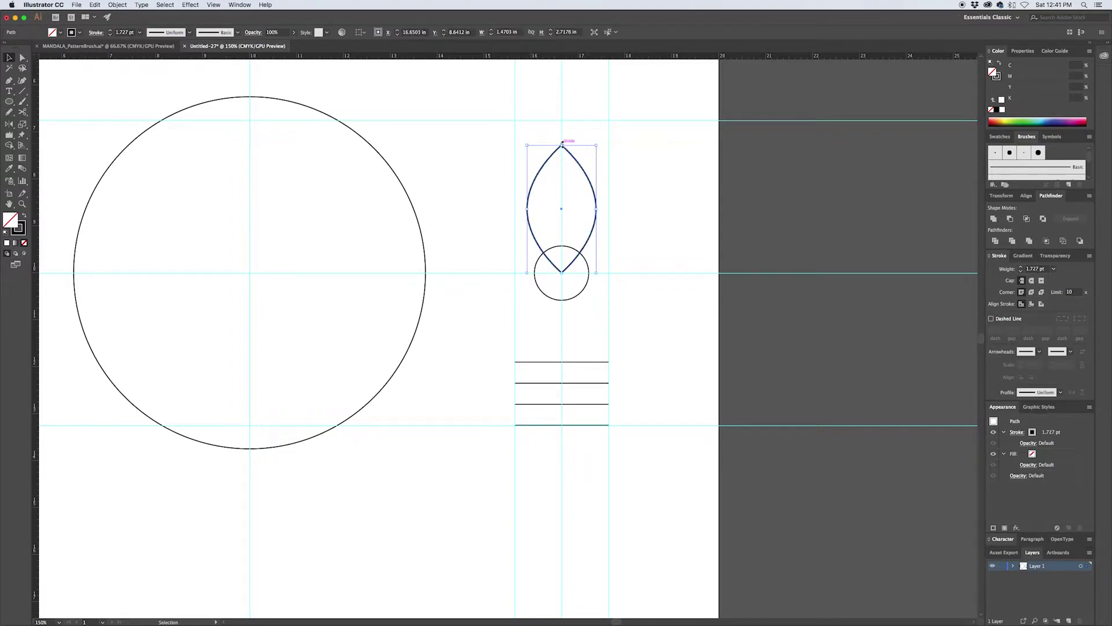
Copy the bottom line straight up across the lemon, then select both together
{"action": "left_click", "coordinate": [588, 137]}
{"action": "scroll", "coordinate": [582, 134], "scroll_direction": "up", "scroll_amount": 2}
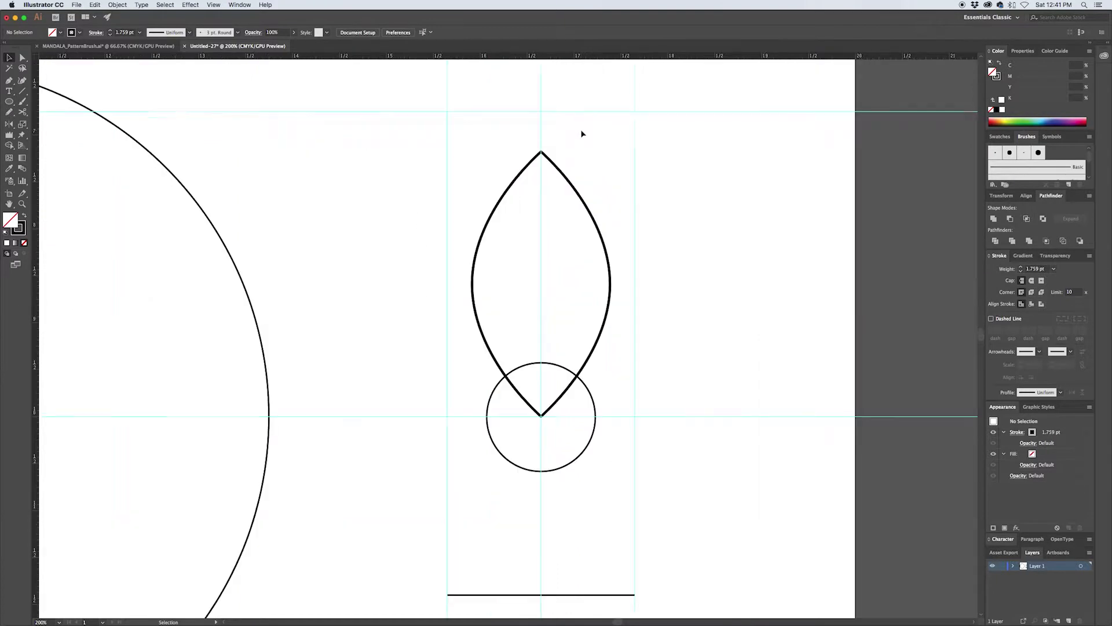
{"action": "key", "text": "p"}
{"action": "key", "text": "v"}
{"action": "left_click_drag", "start_coordinate": [581, 595], "coordinate": [596, 203]}
{"action": "left_click", "coordinate": [619, 175]}
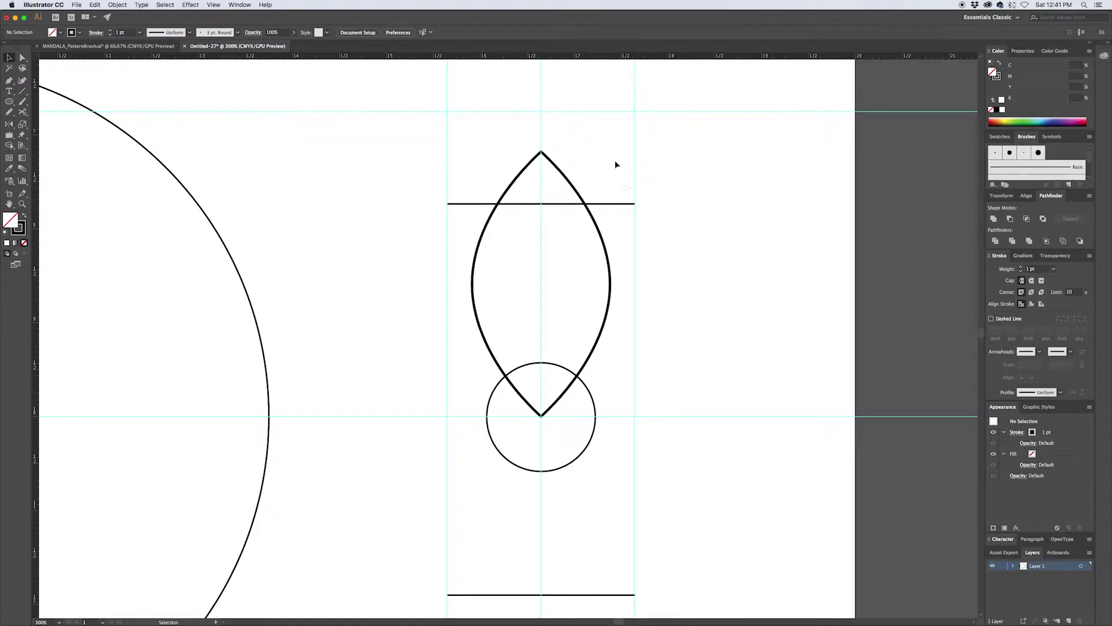
{"action": "left_click_drag", "start_coordinate": [615, 165], "coordinate": [568, 242]}
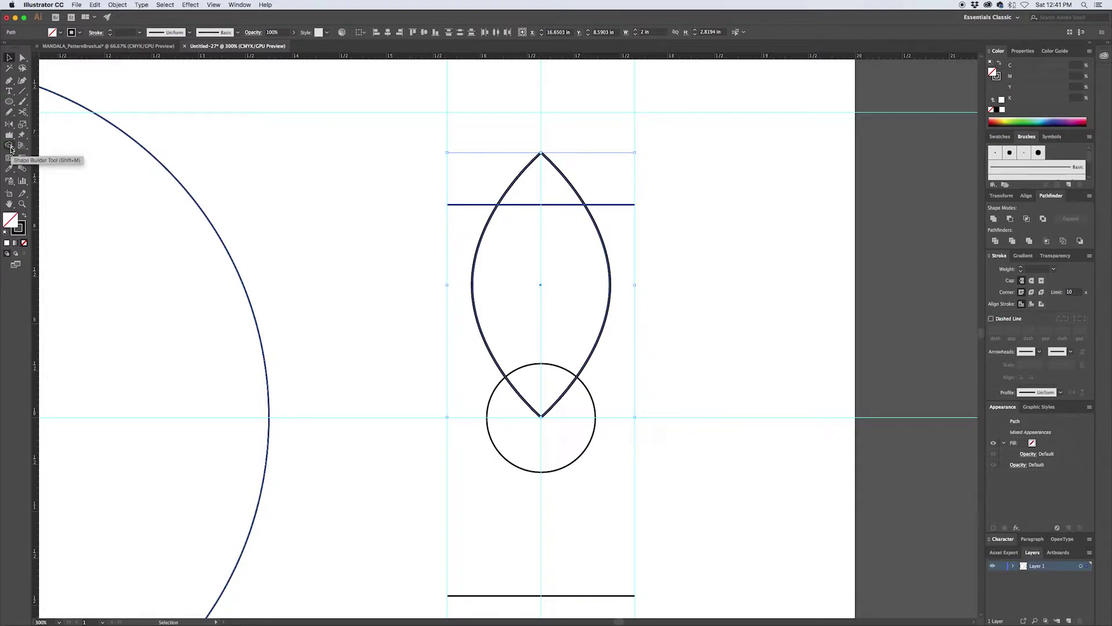
Merge the lemon's regions with Shape Builder, removing the inner crossing line
{"action": "left_click", "coordinate": [10, 147]}
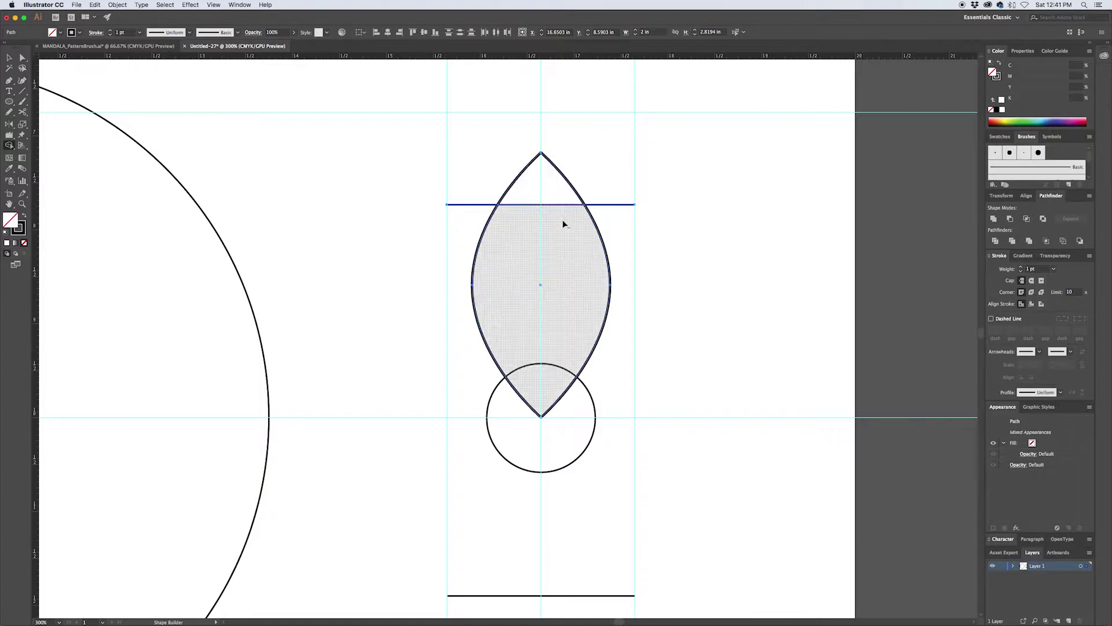
{"action": "left_click_drag", "start_coordinate": [563, 208], "coordinate": [562, 203]}
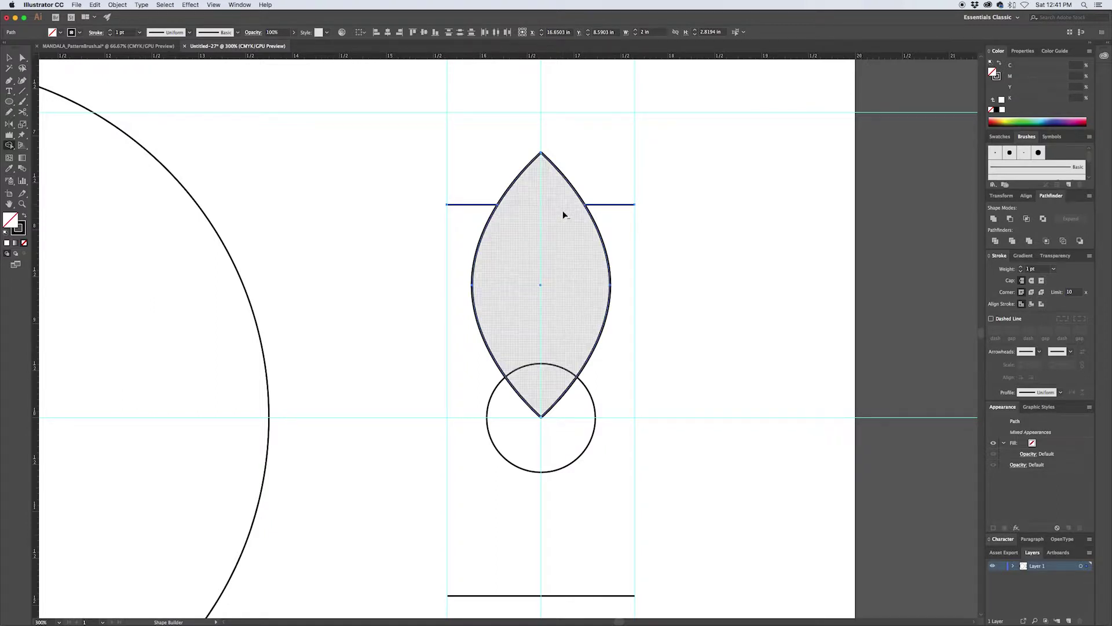
{"action": "key", "text": "v"}
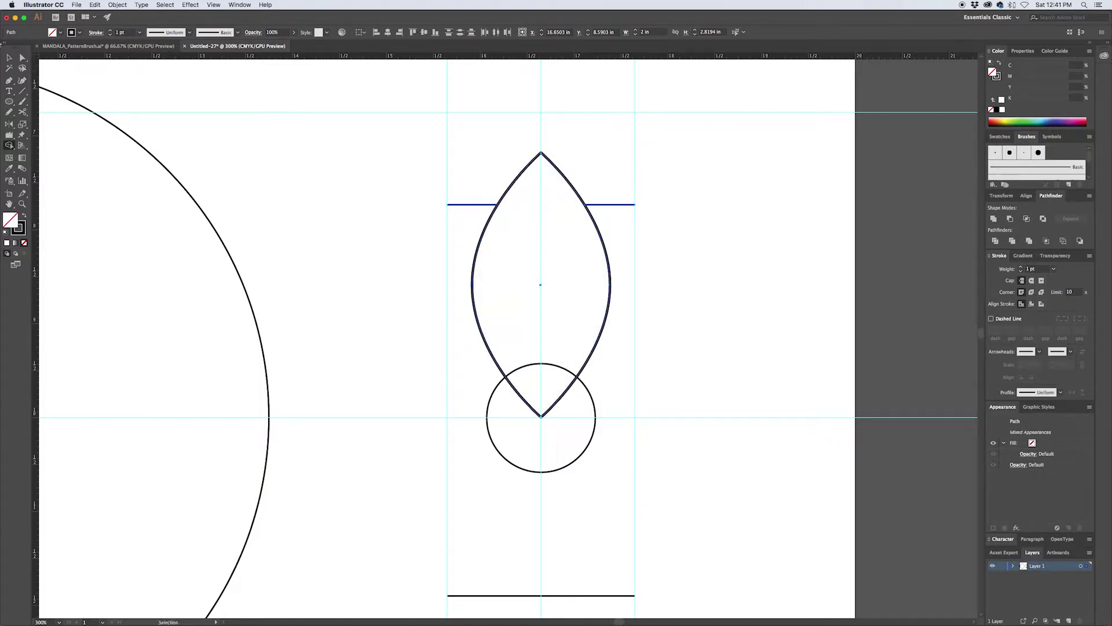
{"action": "left_click", "coordinate": [362, 245]}
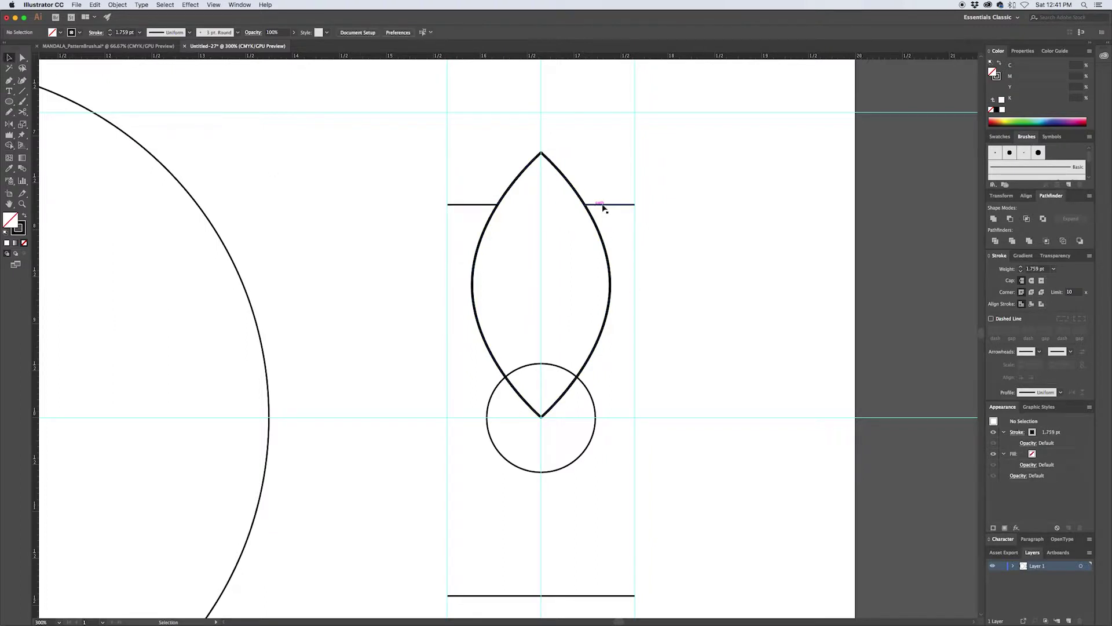
Draw a stem from the lemon's top tip to the top guide and a horizontal line along it
{"action": "scroll", "coordinate": [673, 274], "scroll_direction": "down", "scroll_amount": 1}
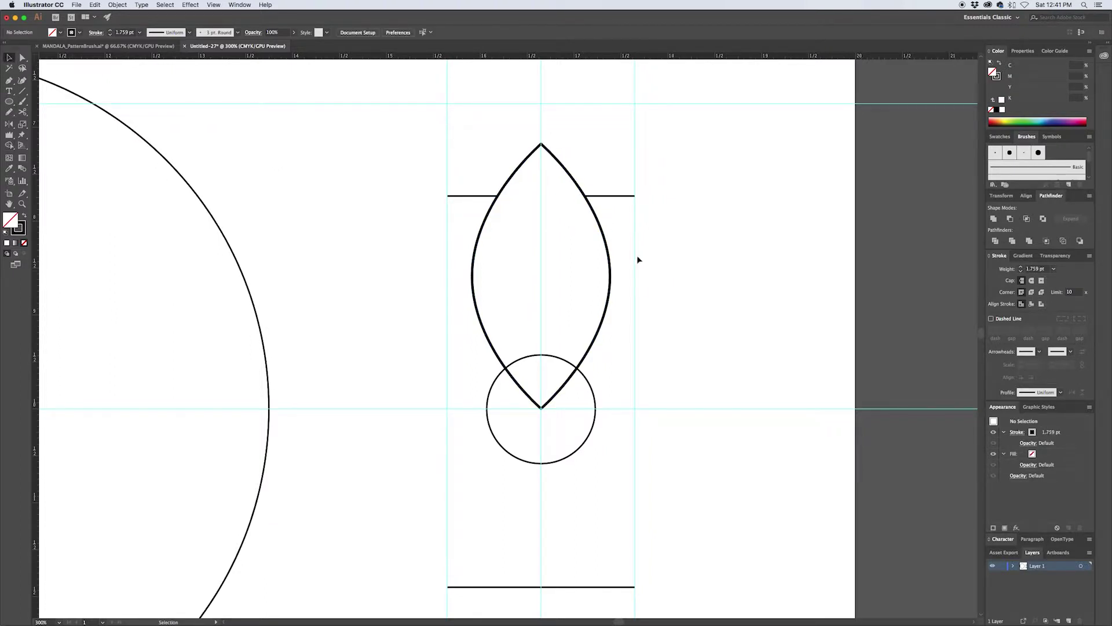
{"action": "key", "text": "p"}
{"action": "scroll", "coordinate": [641, 149], "scroll_direction": "up", "scroll_amount": 4}
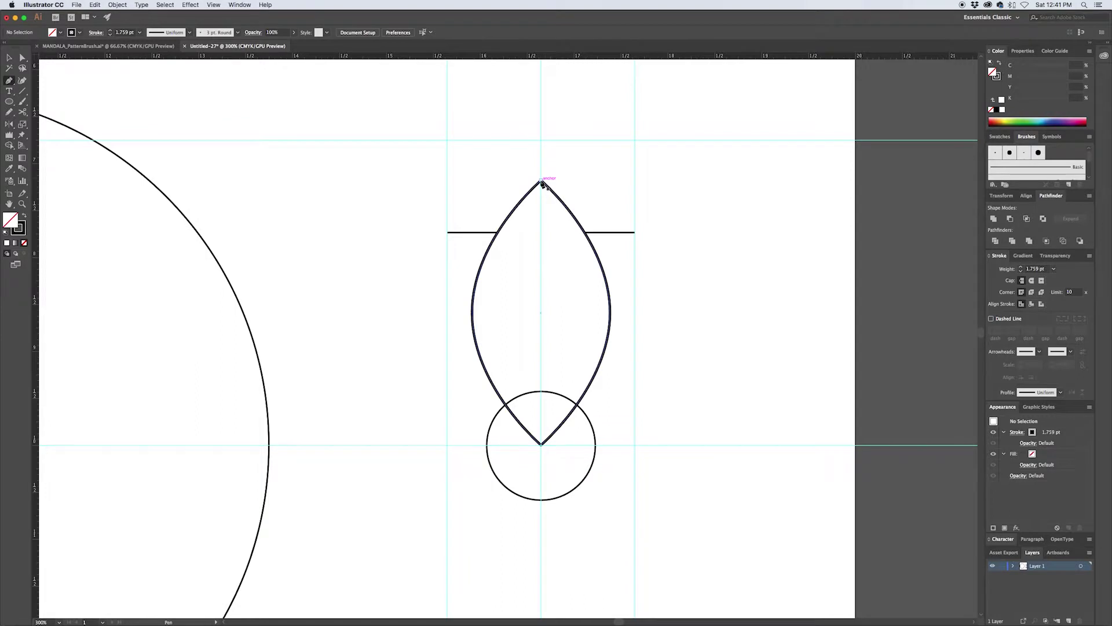
{"action": "left_click", "coordinate": [541, 182]}
{"action": "left_click", "coordinate": [541, 139]}
{"action": "left_click", "coordinate": [560, 150], "text": "super"}
{"action": "left_click", "coordinate": [447, 140]}
{"action": "left_click", "coordinate": [635, 140]}
{"action": "left_click", "coordinate": [637, 145], "text": "super"}
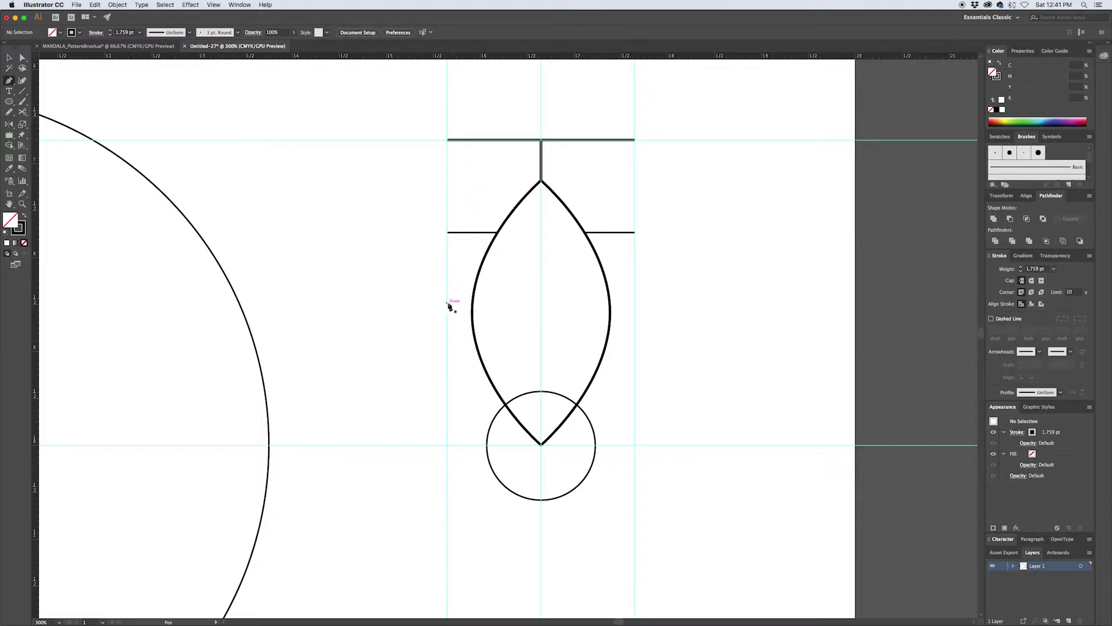
Draw a short line from the left guide to the lemon's left edge
{"action": "left_click", "coordinate": [448, 303]}
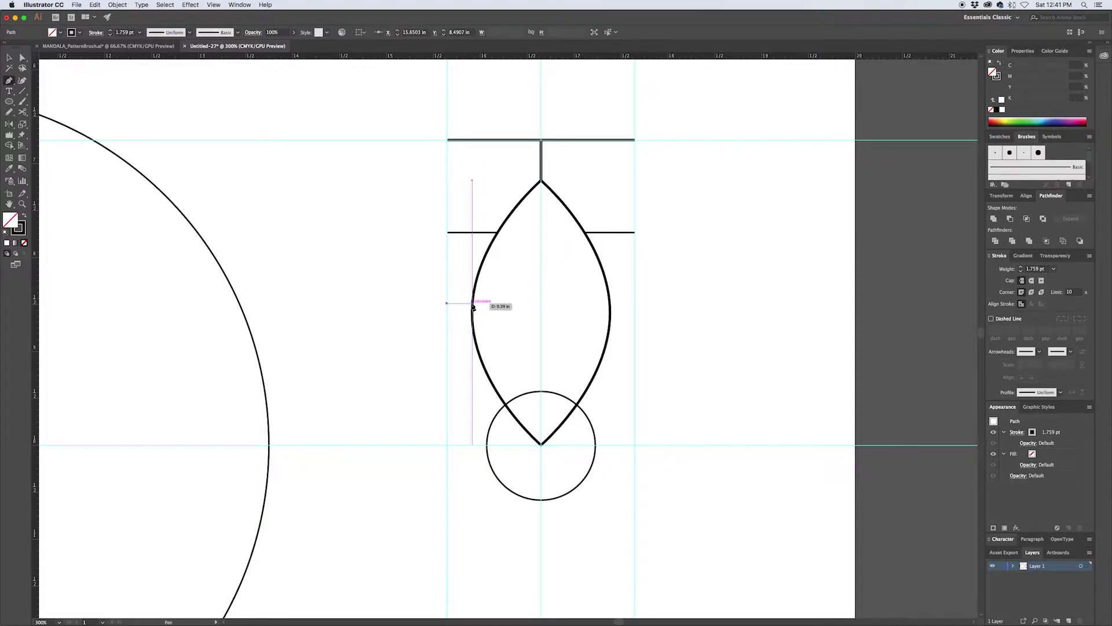
{"action": "left_click", "coordinate": [472, 302]}
{"action": "key", "text": "v"}
{"action": "left_click", "coordinate": [458, 308]}
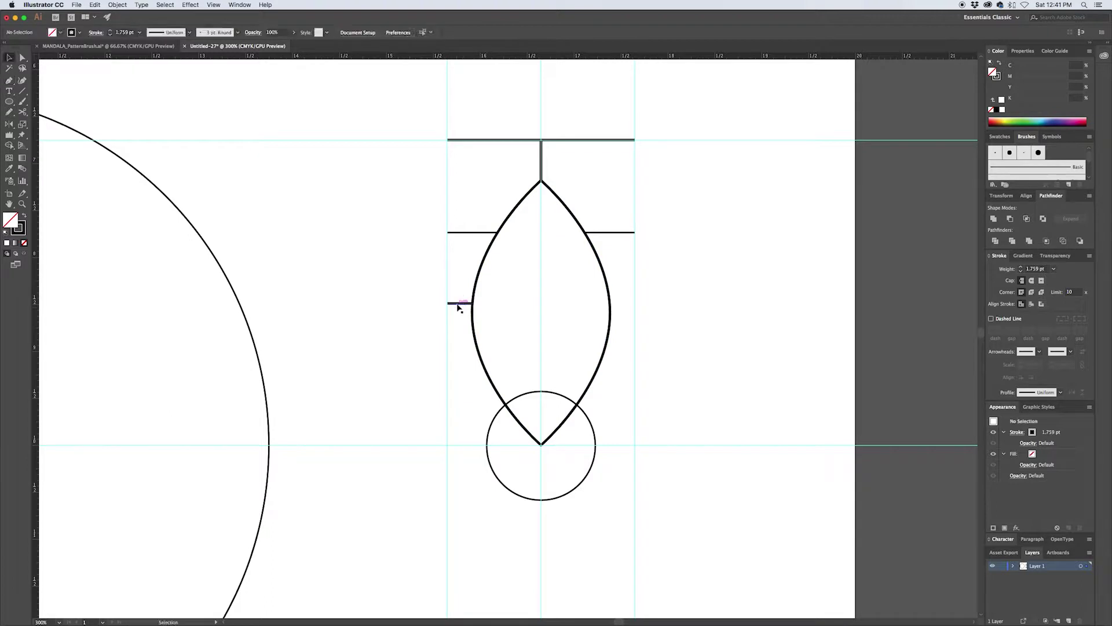
{"action": "left_click", "coordinate": [458, 304]}
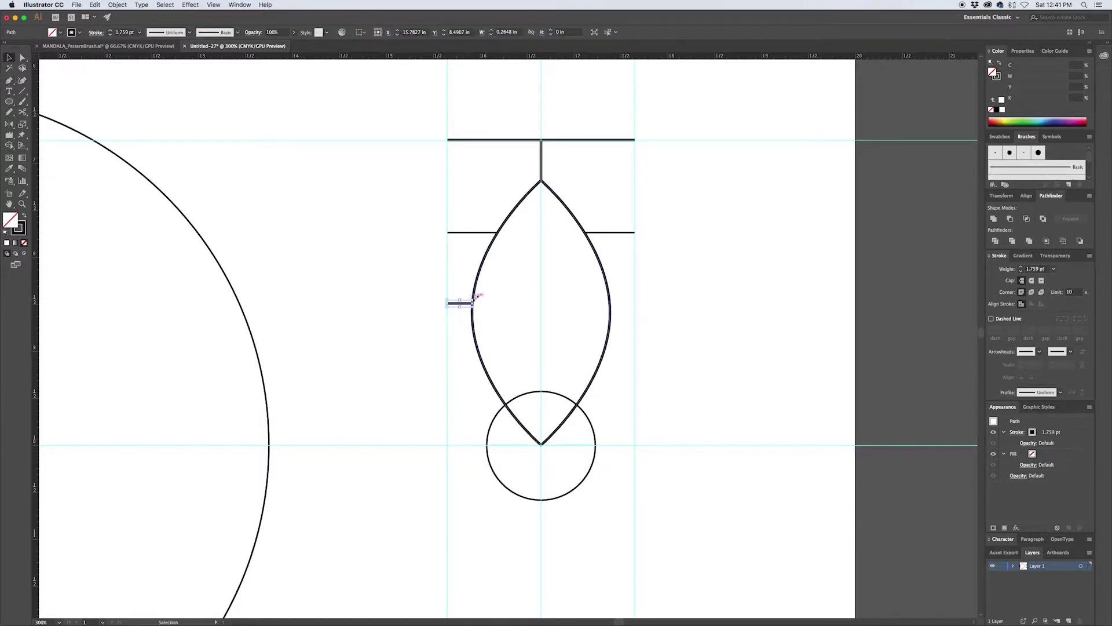
Reflect a vertical copy of the short line across the lemon's centre to the right side
{"action": "key", "text": "o"}
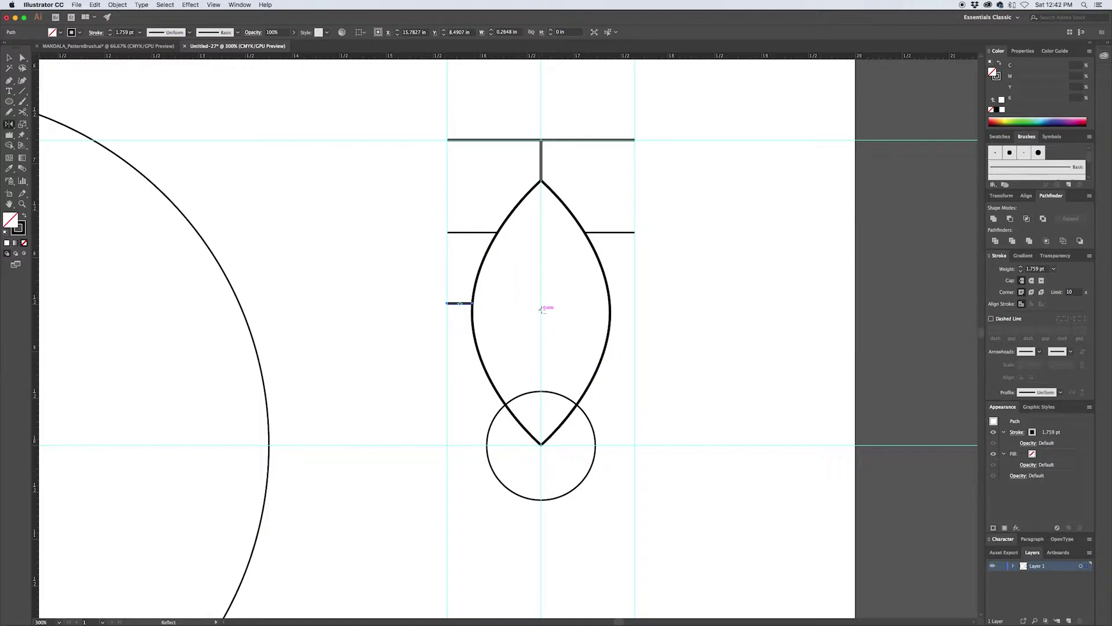
{"action": "left_click", "coordinate": [541, 308], "text": "alt"}
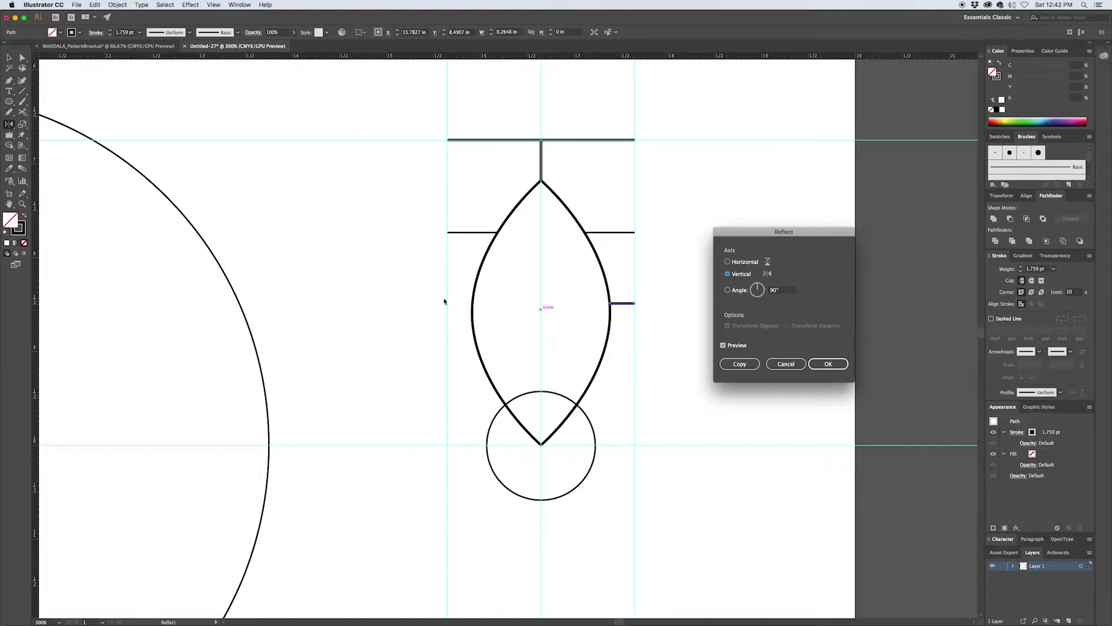
{"action": "left_click", "coordinate": [735, 365]}
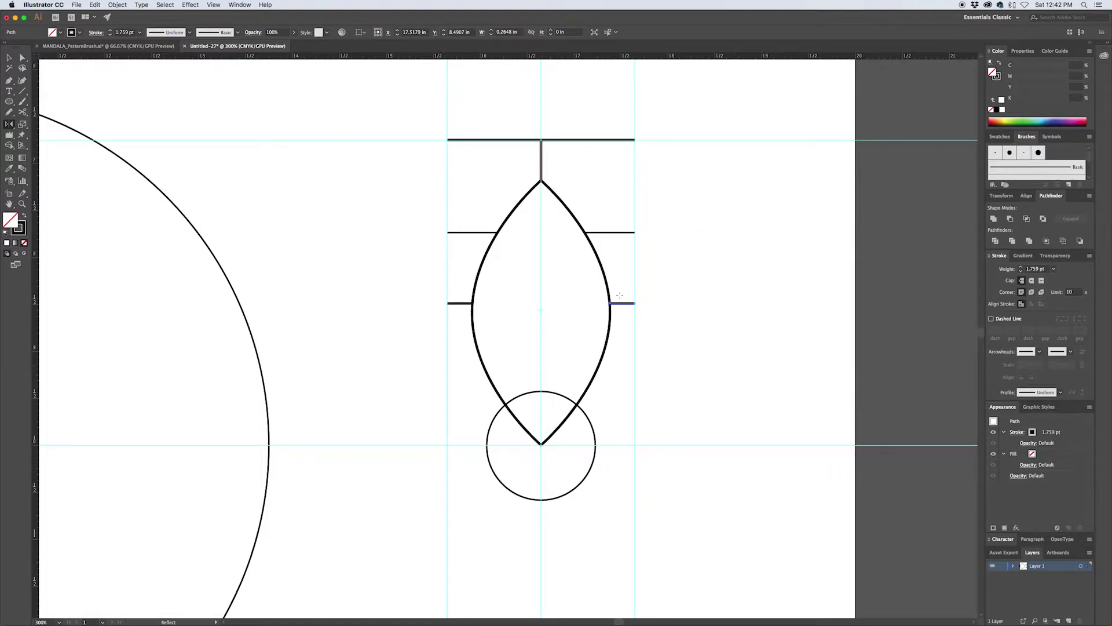
{"action": "left_click", "coordinate": [10, 57]}
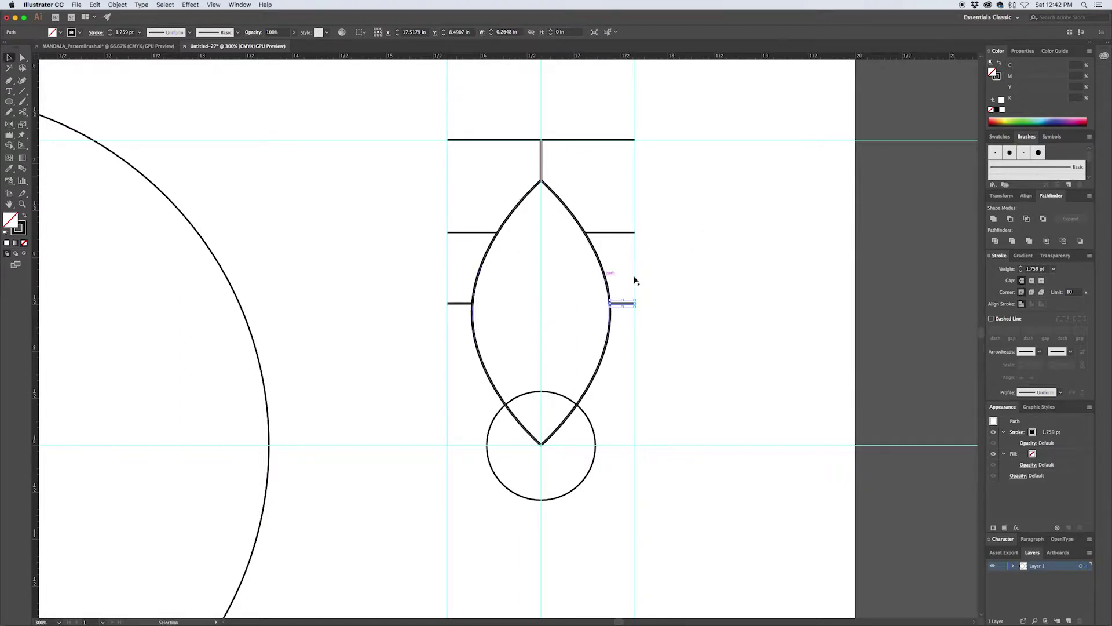
{"action": "left_click", "coordinate": [665, 286]}
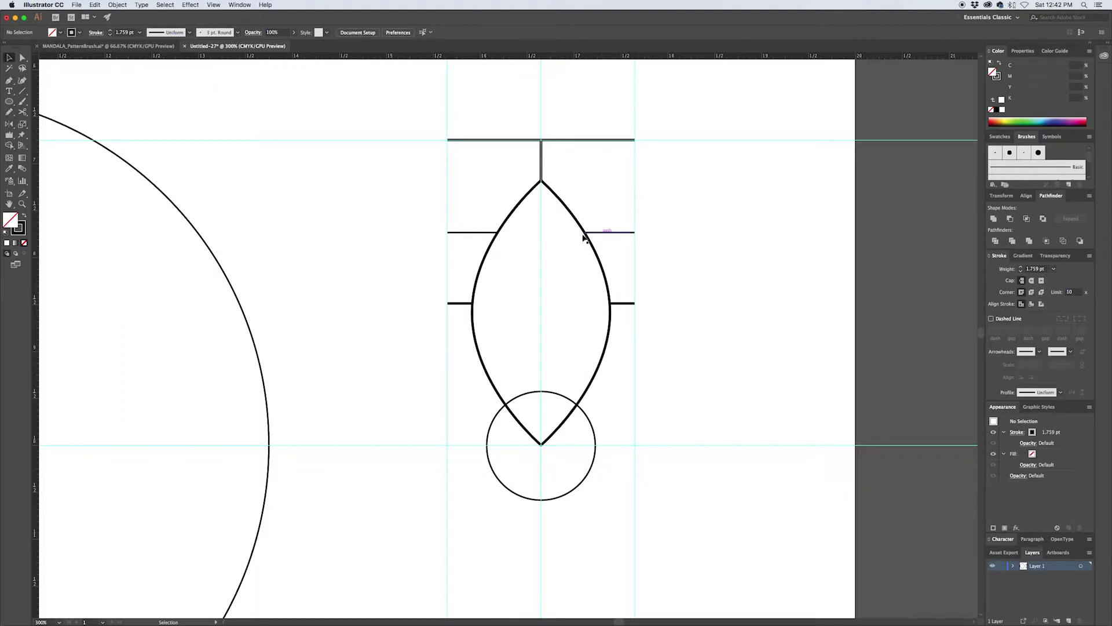
Draw two vertical bars inside the small left bracket beside the leaf
{"action": "key", "text": "p"}
{"action": "left_click", "coordinate": [460, 233]}
{"action": "left_click", "coordinate": [460, 302]}
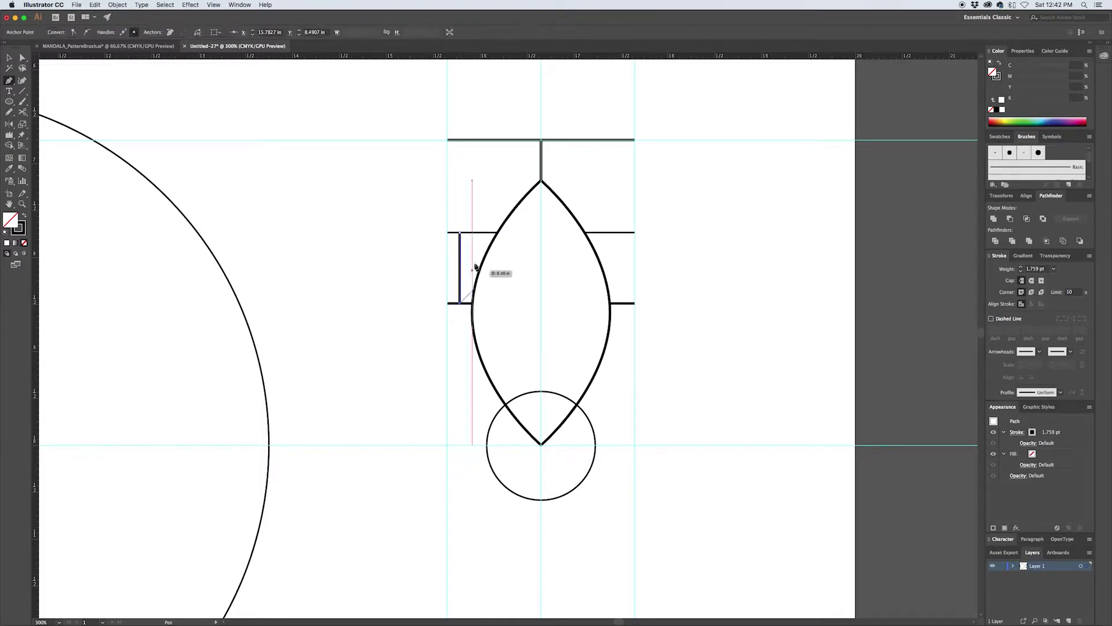
{"action": "left_click", "coordinate": [478, 242], "text": "super"}
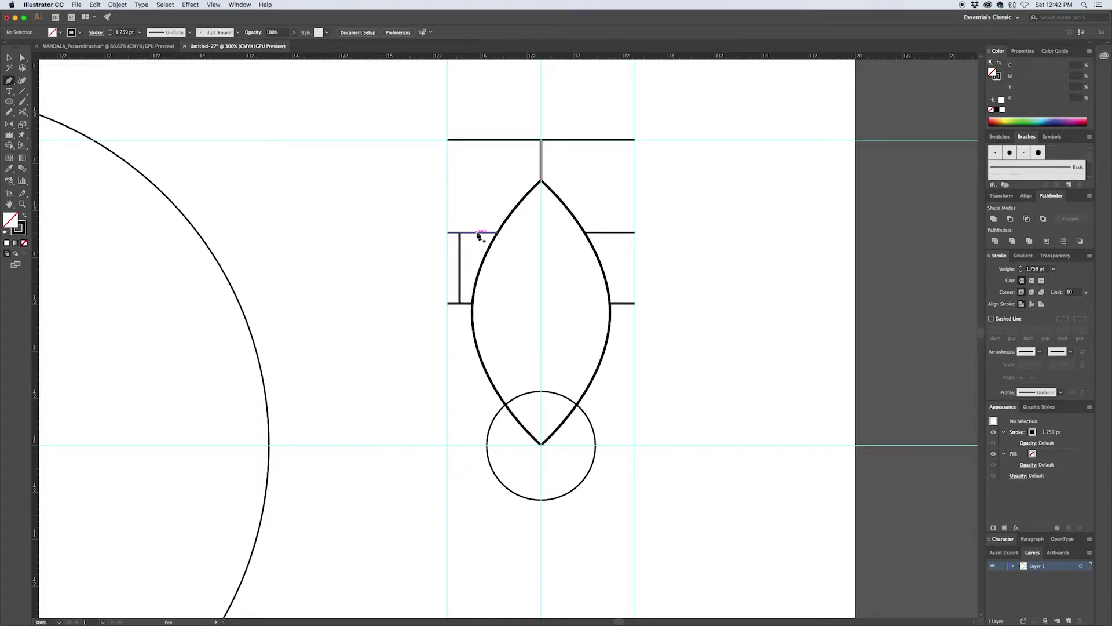
{"action": "left_click", "coordinate": [477, 232]}
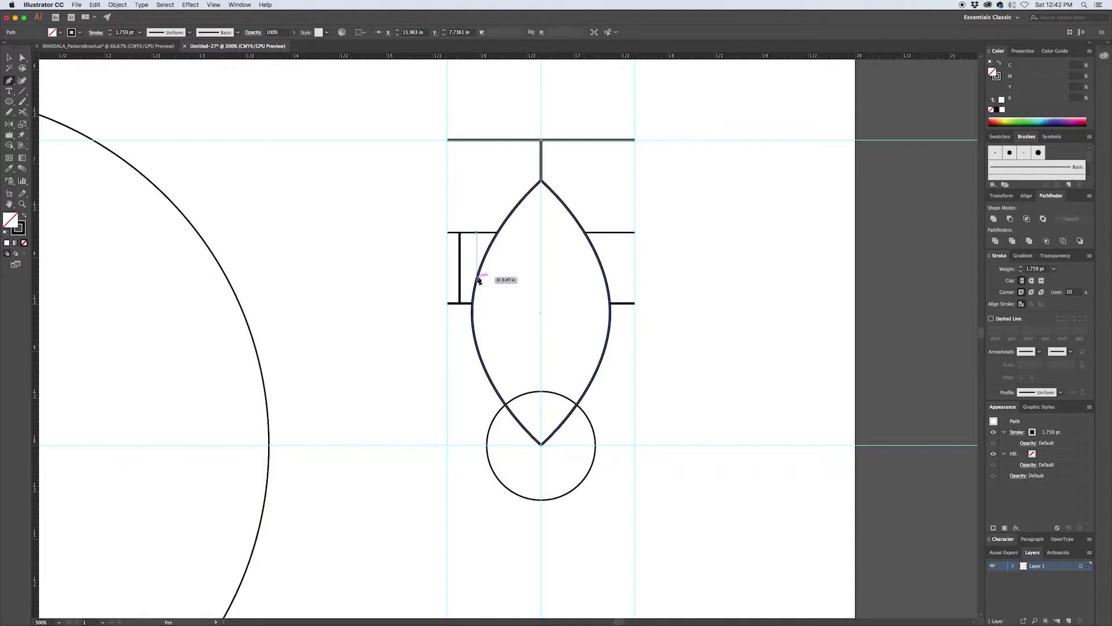
{"action": "left_click", "coordinate": [477, 280]}
{"action": "left_click", "coordinate": [489, 279], "text": "super"}
Mirror a copy of the bars across the centre guide onto the right bracket
{"action": "key", "text": "v"}
{"action": "left_click", "coordinate": [468, 245]}
{"action": "key", "text": "o"}
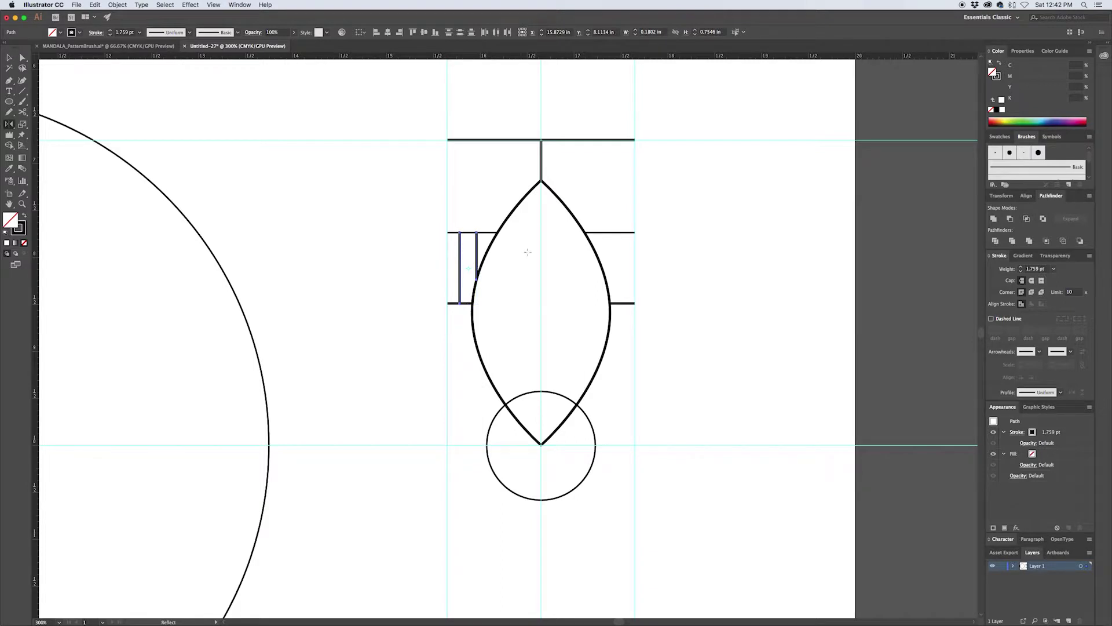
{"action": "left_click", "coordinate": [541, 239], "text": "alt"}
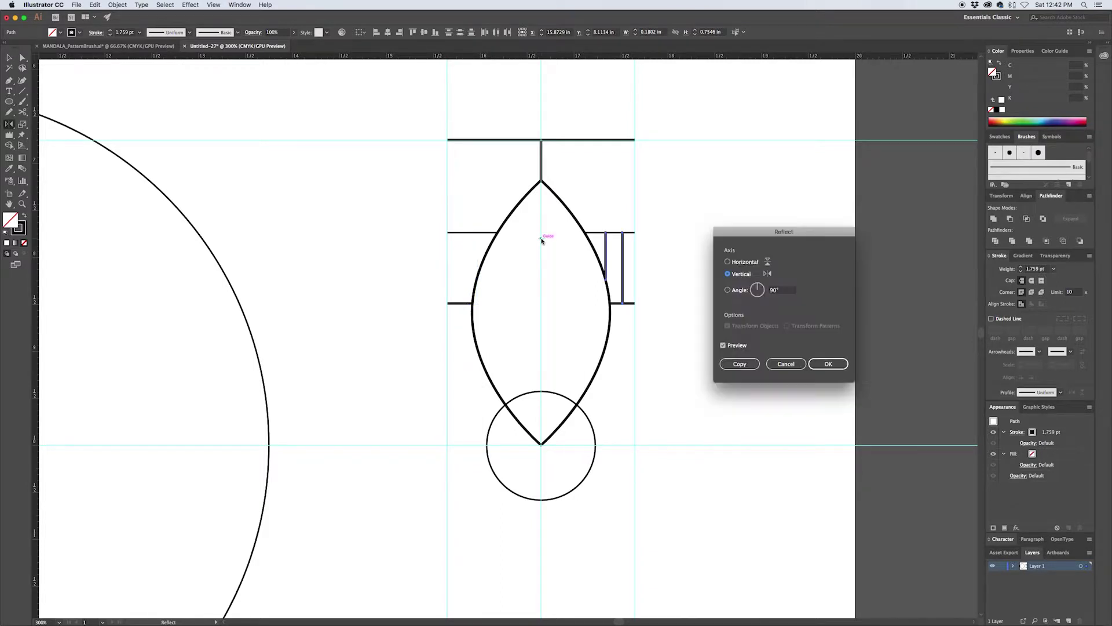
{"action": "left_click", "coordinate": [740, 364]}
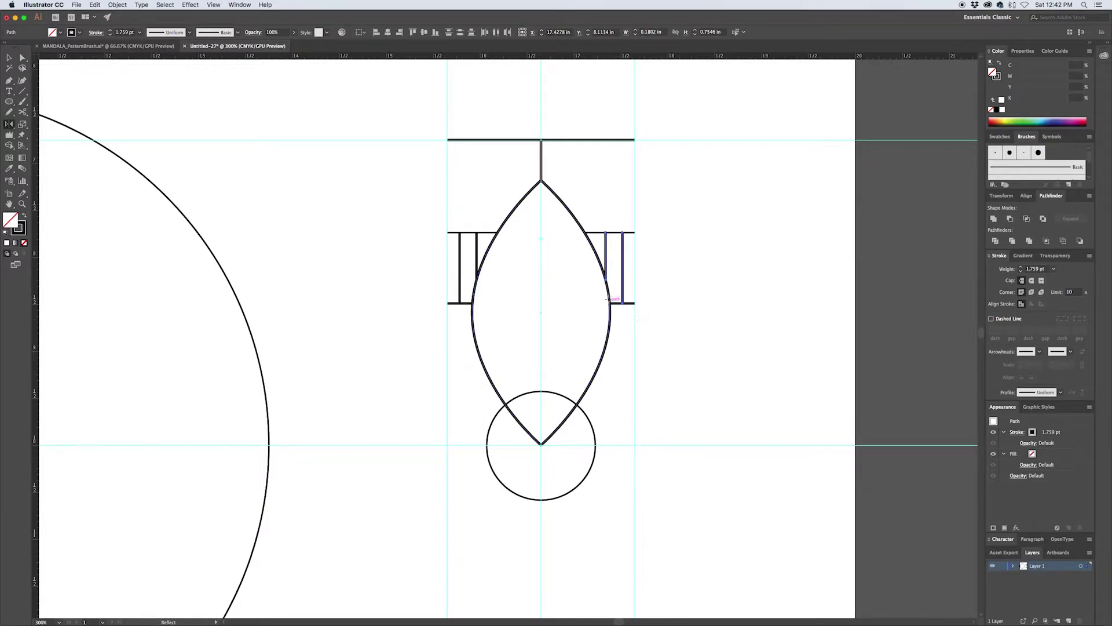
Copy the leaf straight down and delete its bottom point to leave an open arch
{"action": "key", "text": "v"}
{"action": "scroll", "coordinate": [655, 211], "scroll_direction": "down", "scroll_amount": 5}
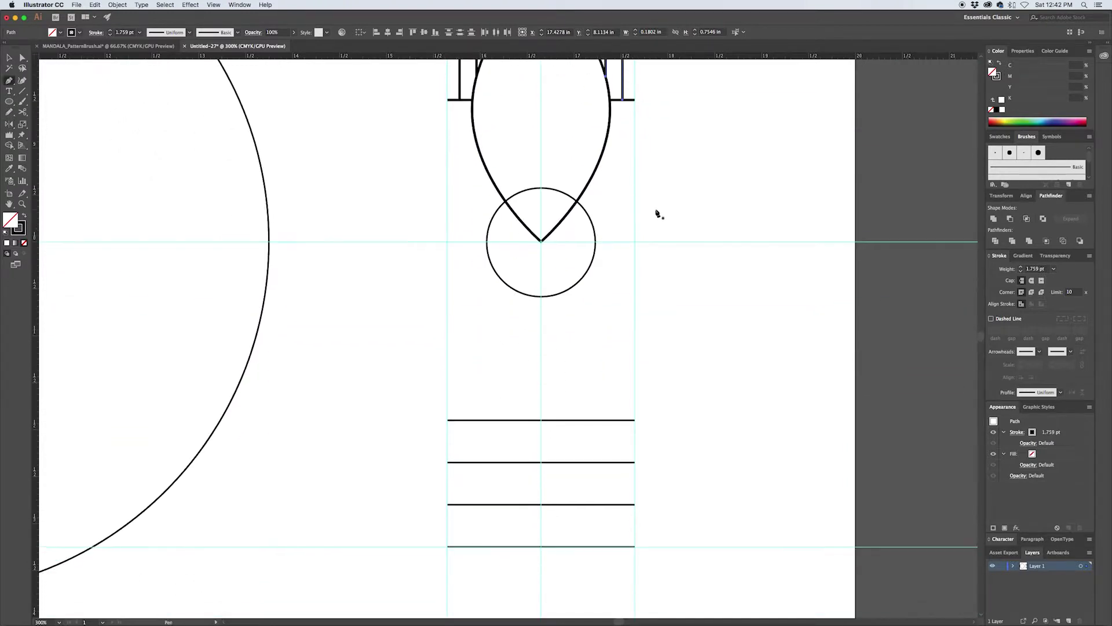
{"action": "scroll", "coordinate": [616, 202], "scroll_direction": "up", "scroll_amount": 3}
{"action": "left_click_drag", "start_coordinate": [606, 208], "coordinate": [614, 384]}
{"action": "key", "text": "a"}
{"action": "left_click", "coordinate": [542, 488]}
{"action": "key", "text": "Delete"}
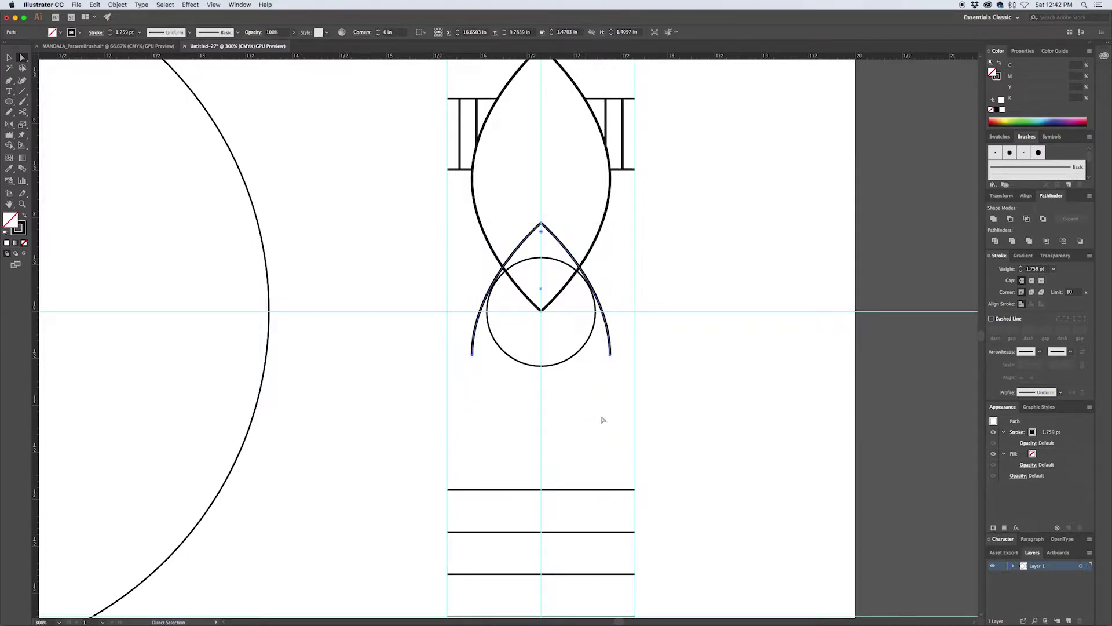
{"action": "left_click", "coordinate": [603, 419]}
{"action": "key", "text": "v"}
Copy the arch downward, then squash and scale it into a nested inner arch
{"action": "left_click_drag", "start_coordinate": [606, 324], "coordinate": [609, 460]}
{"action": "scroll", "coordinate": [609, 500], "scroll_direction": "up", "scroll_amount": 5}
{"action": "scroll", "coordinate": [608, 499], "scroll_direction": "up", "scroll_amount": 3}
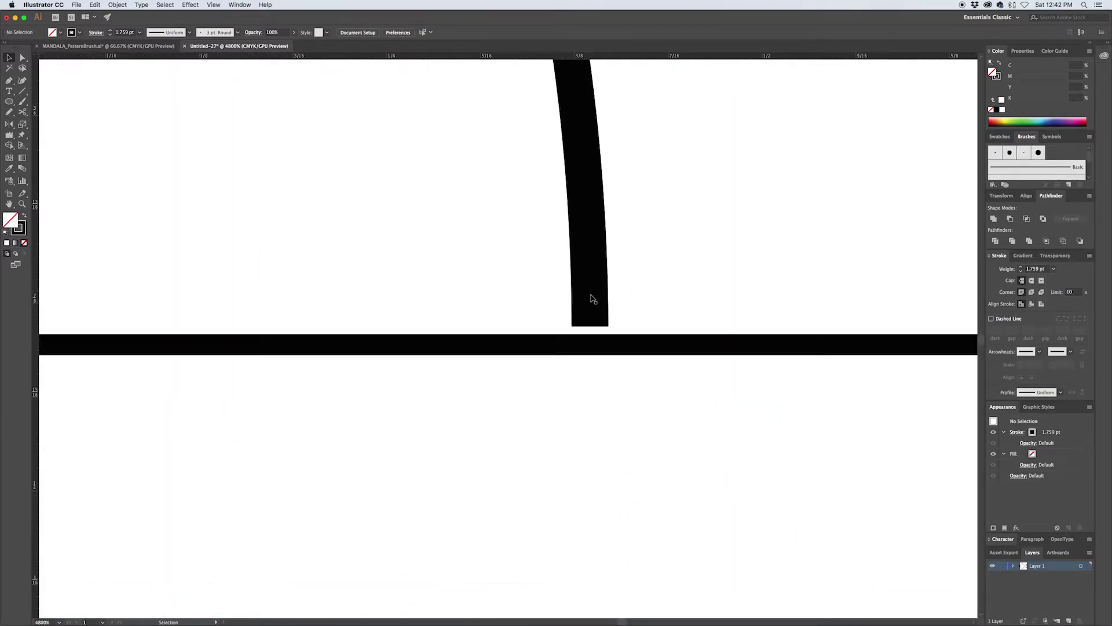
{"action": "left_click_drag", "start_coordinate": [592, 298], "coordinate": [591, 318]}
{"action": "scroll", "coordinate": [610, 348], "scroll_direction": "down", "scroll_amount": 8}
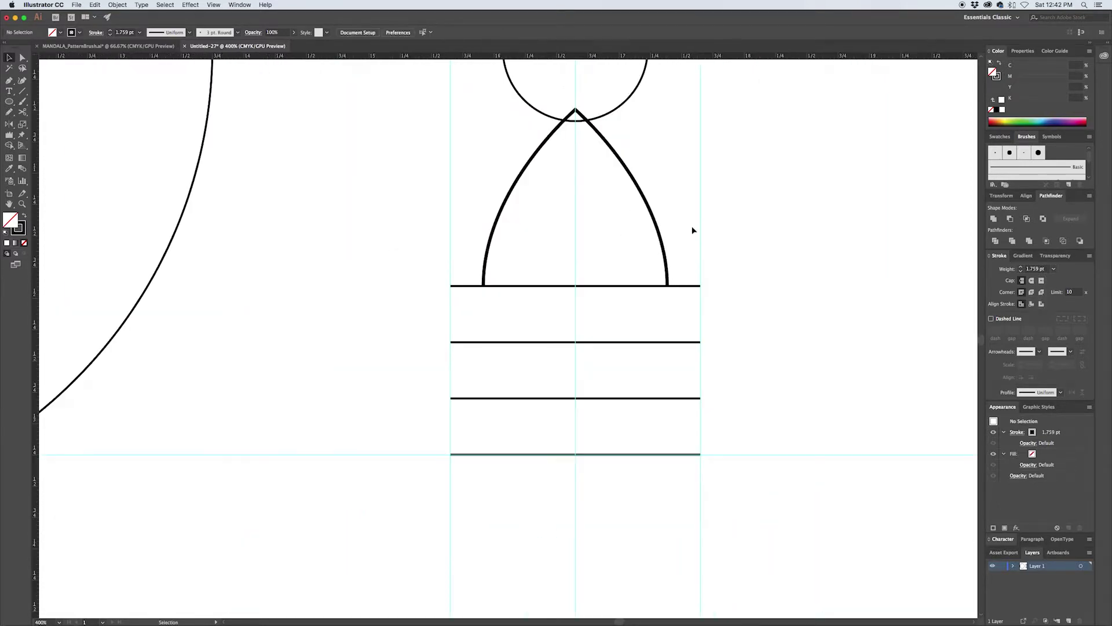
{"action": "scroll", "coordinate": [665, 211], "scroll_direction": "up", "scroll_amount": 2}
{"action": "left_click", "coordinate": [575, 162]}
{"action": "mouse_move", "coordinate": [575, 160]}
{"action": "left_mouse_down"}
{"action": "mouse_move", "coordinate": [576, 237]}
{"action": "mouse_move", "coordinate": [575, 183]}
{"action": "left_mouse_up"}
{"action": "key", "text": "a"}
{"action": "key", "text": "v"}
{"action": "left_click_drag", "start_coordinate": [670, 259], "coordinate": [687, 259]}
{"action": "left_click", "coordinate": [735, 263]}
Draw vertical centre lines from the circle's bottom through the arches to the baseline
{"action": "scroll", "coordinate": [743, 317], "scroll_direction": "up", "scroll_amount": 3}
{"action": "scroll", "coordinate": [742, 317], "scroll_direction": "up", "scroll_amount": 1}
{"action": "key", "text": "p"}
{"action": "left_click", "coordinate": [575, 312]}
{"action": "left_click", "coordinate": [575, 326]}
{"action": "left_click", "coordinate": [576, 380]}
{"action": "left_click", "coordinate": [576, 475]}
Draw horizontal lines from the circle's sides out to both side guides
{"action": "scroll", "coordinate": [489, 293], "scroll_direction": "up", "scroll_amount": 4}
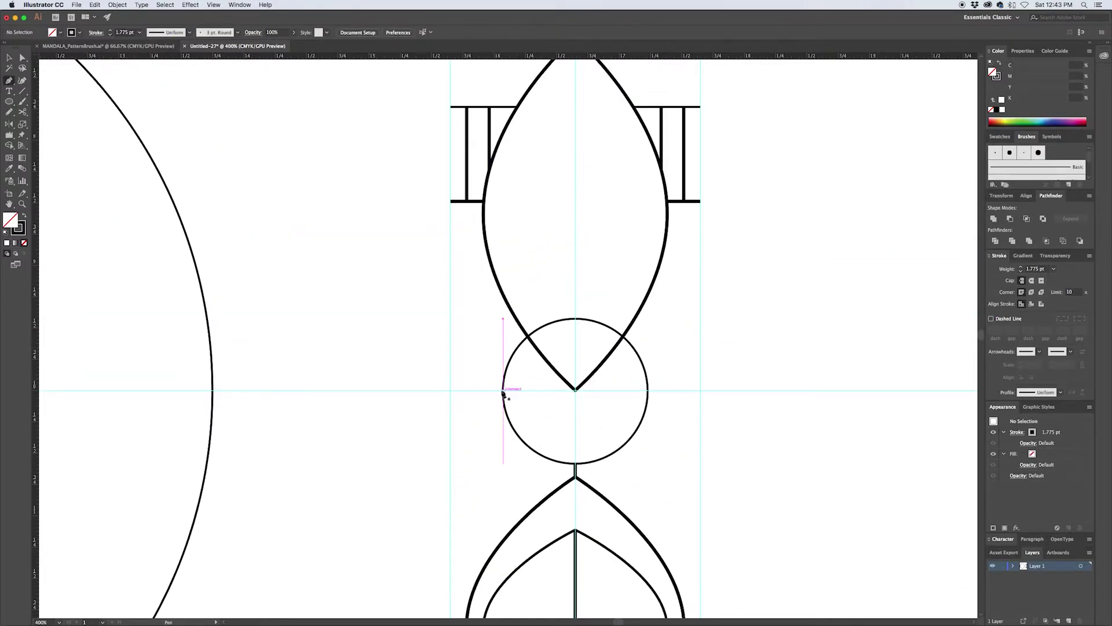
{"action": "left_click", "coordinate": [453, 392]}
{"action": "left_click", "coordinate": [648, 390]}
{"action": "left_click", "coordinate": [701, 390]}
{"action": "key", "text": "super+1"}
{"action": "scroll", "coordinate": [732, 373], "scroll_direction": "up", "scroll_amount": 2}
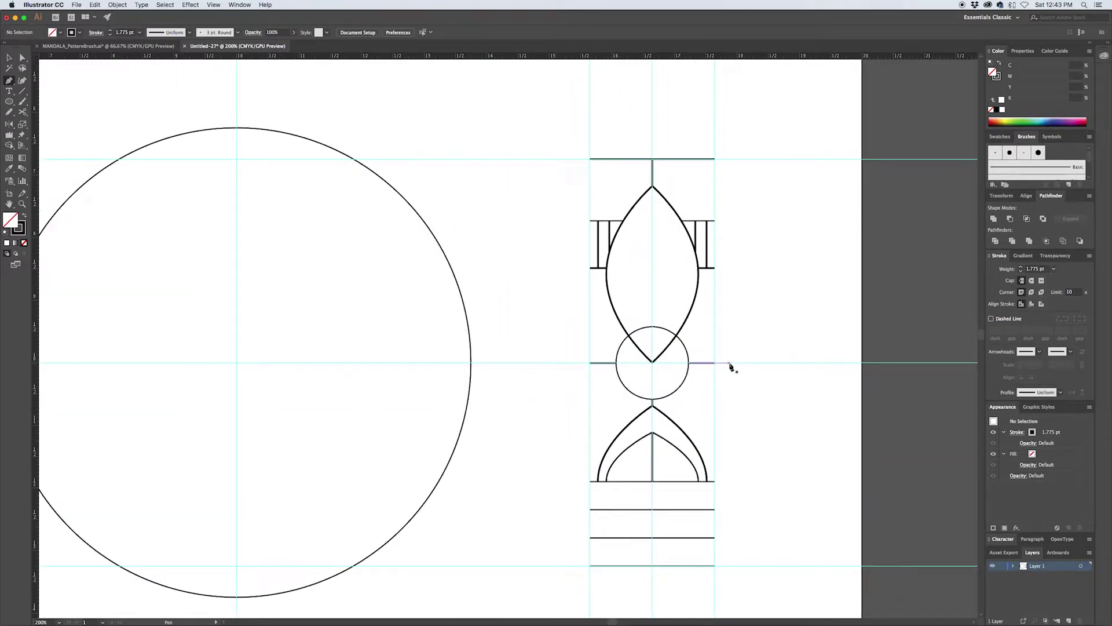
Select all the artwork and set every stroke weight to 1 pt
{"action": "key", "text": "super+a"}
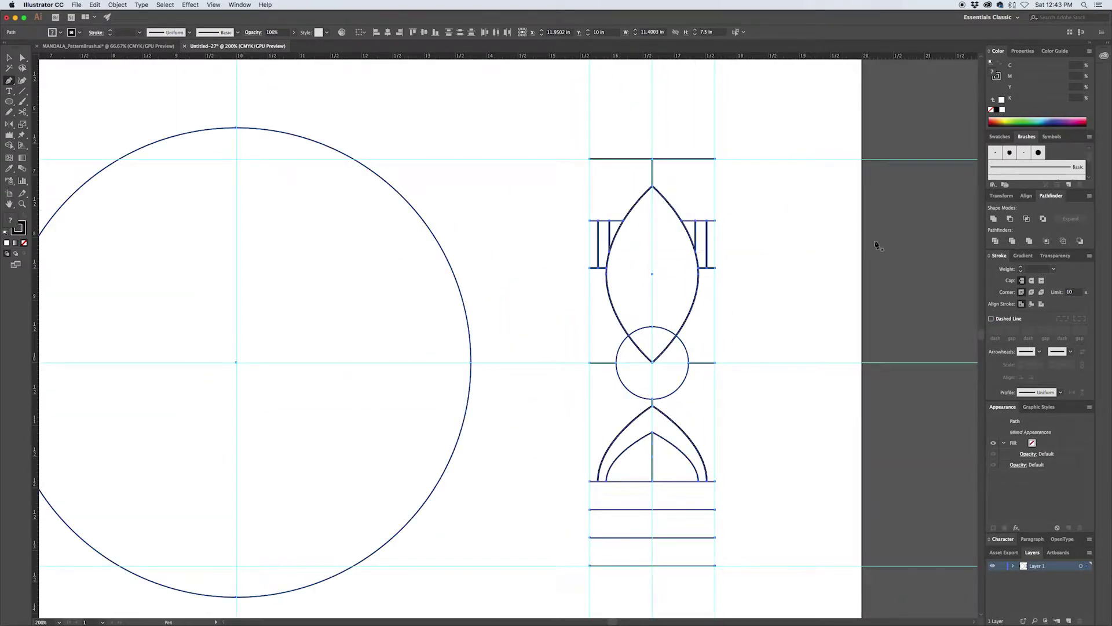
{"action": "left_click", "coordinate": [1054, 270]}
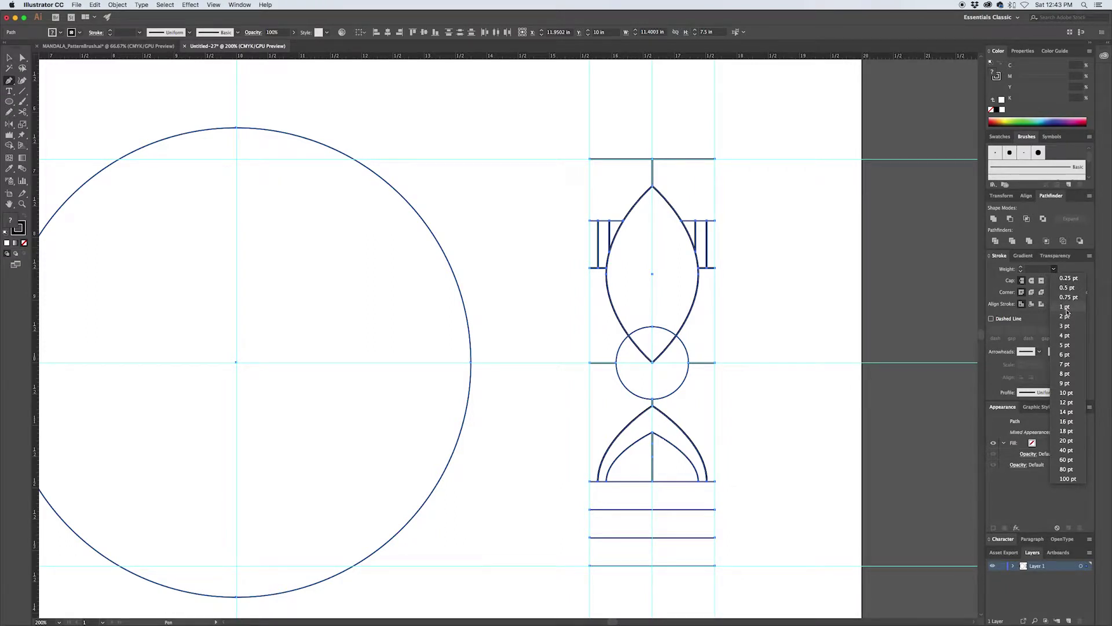
{"action": "left_click", "coordinate": [1066, 307]}
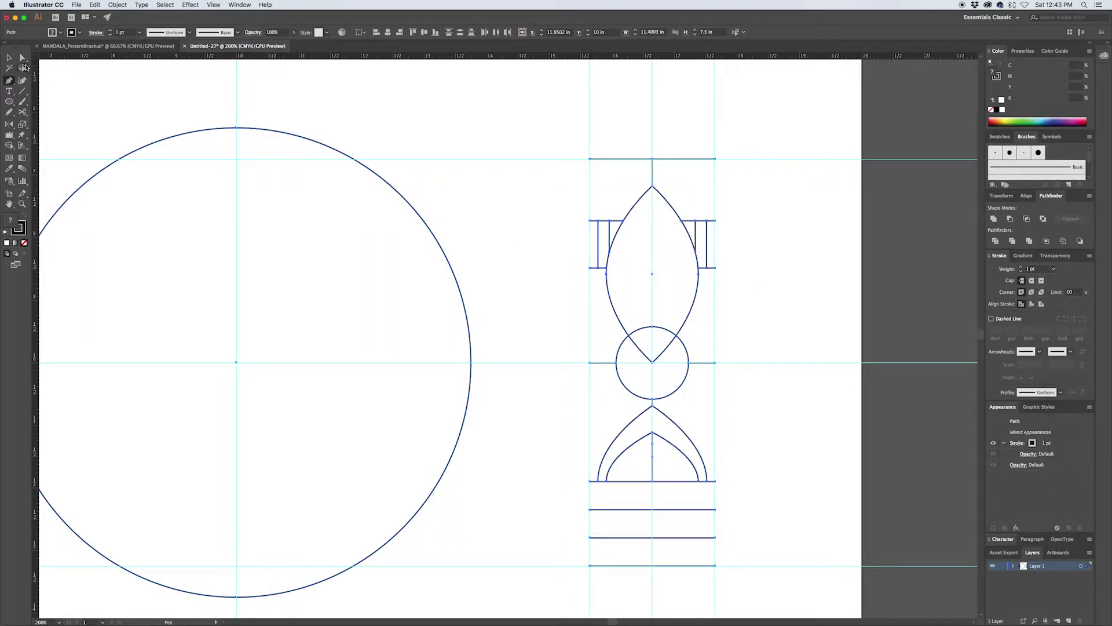
{"action": "left_click", "coordinate": [9, 57]}
{"action": "left_click", "coordinate": [802, 244]}
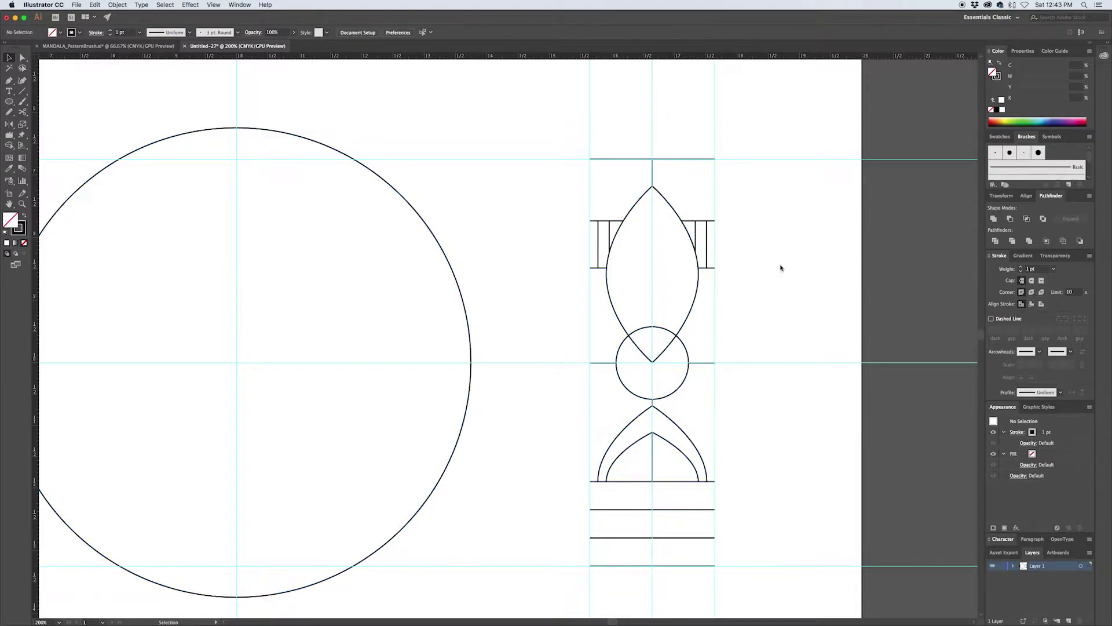
{"action": "scroll", "coordinate": [721, 216], "scroll_direction": "up", "scroll_amount": 2}
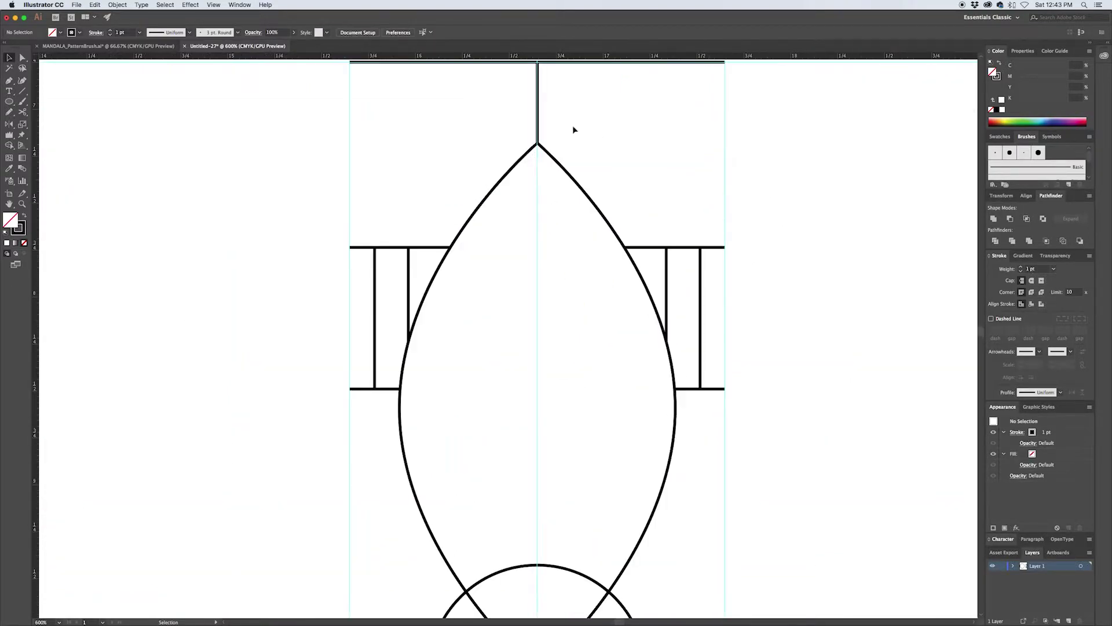
{"action": "scroll", "coordinate": [573, 136], "scroll_direction": "up", "scroll_amount": 3}
Draw a horizontal line below the top bar, ending at the right guide
{"action": "key", "text": "p"}
{"action": "left_click", "coordinate": [350, 205]}
{"action": "left_click", "coordinate": [724, 203]}
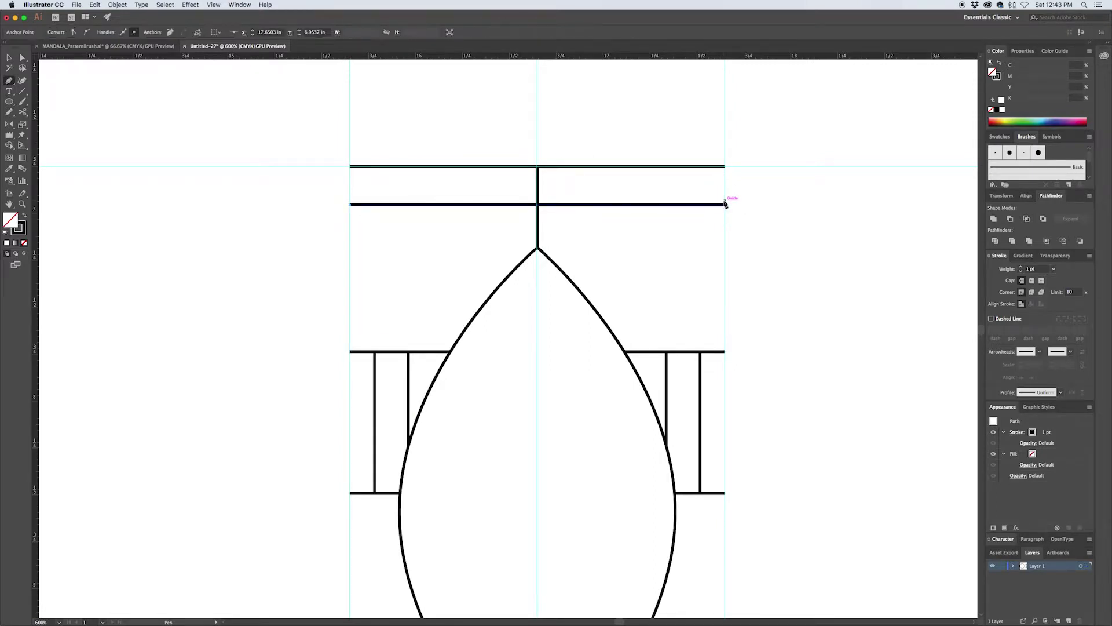
{"action": "key", "text": "l"}
Draw a vertical tick between the two lines and repeat evenly spaced copies to the left
{"action": "key", "text": "p"}
{"action": "left_click", "coordinate": [505, 167]}
{"action": "left_click", "coordinate": [505, 204]}
{"action": "key", "text": "v"}
{"action": "left_click", "coordinate": [506, 209]}
{"action": "left_click_drag", "start_coordinate": [502, 183], "coordinate": [471, 184]}
{"action": "key", "text": "super+d"}
{"action": "key", "text": "super+d"}
Mirror a copy of the four ticks across the centre guide
{"action": "left_click_drag", "start_coordinate": [393, 186], "coordinate": [514, 186]}
{"action": "key", "text": "o"}
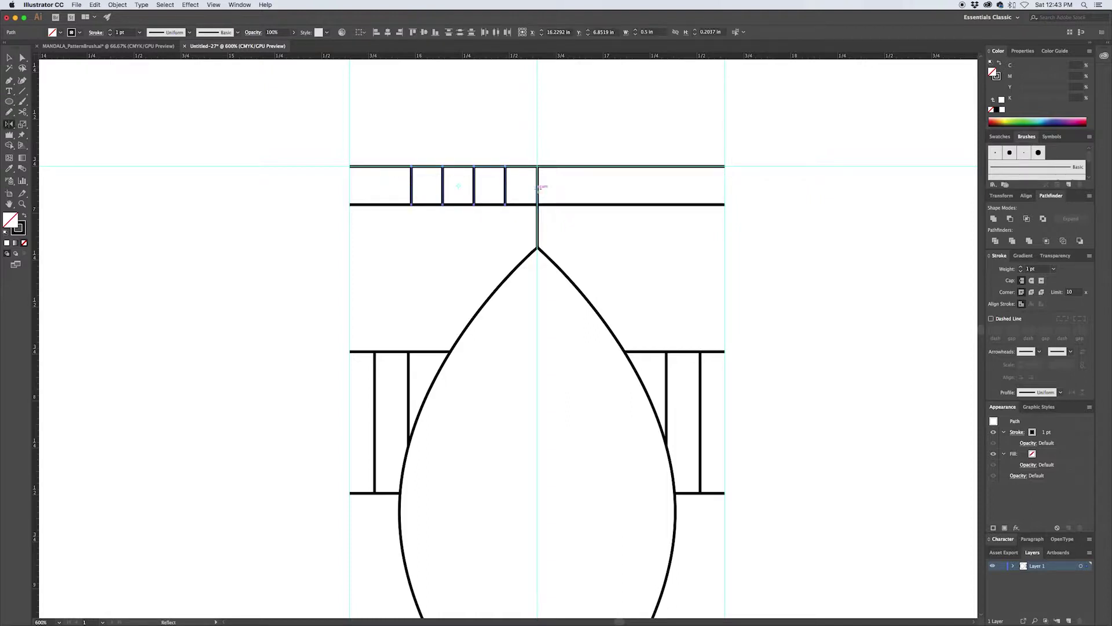
{"action": "left_click", "coordinate": [538, 187], "text": "alt"}
{"action": "left_click", "coordinate": [739, 364]}
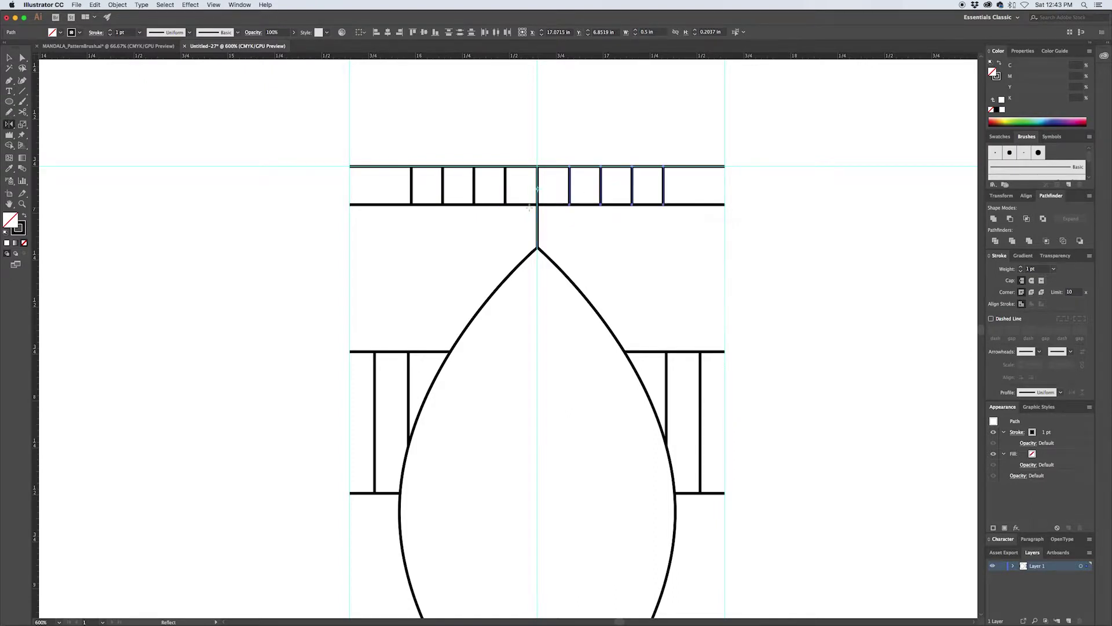
{"action": "key", "text": "p"}
{"action": "scroll", "coordinate": [502, 219], "scroll_direction": "down", "scroll_amount": 5}
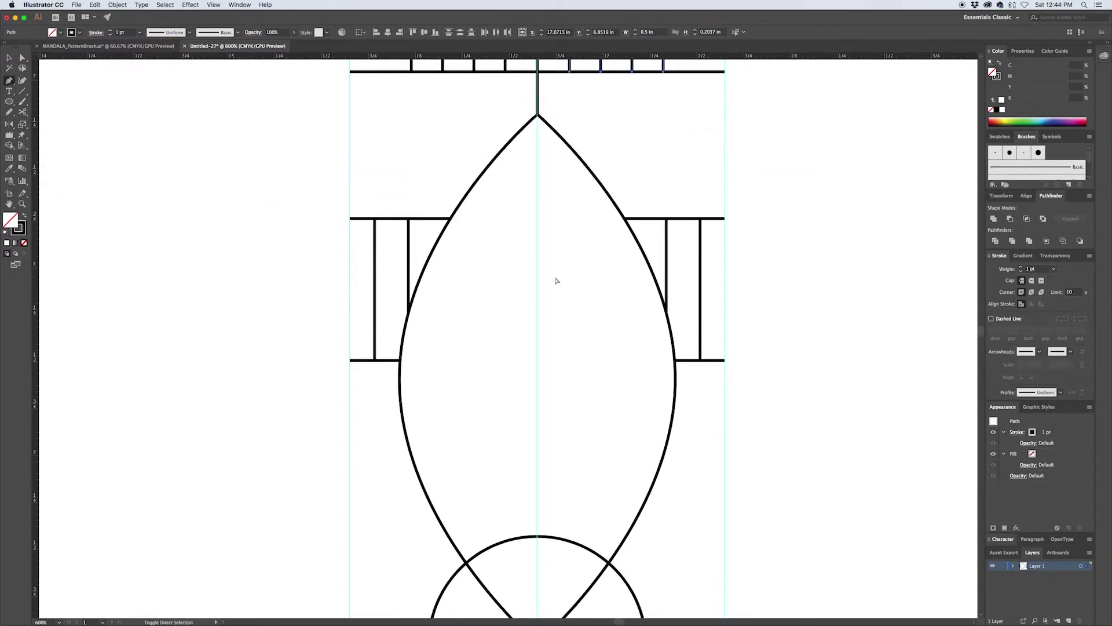
Draw a vertical centre line down through the leaf
{"action": "key", "text": "ctrl+shift+a"}
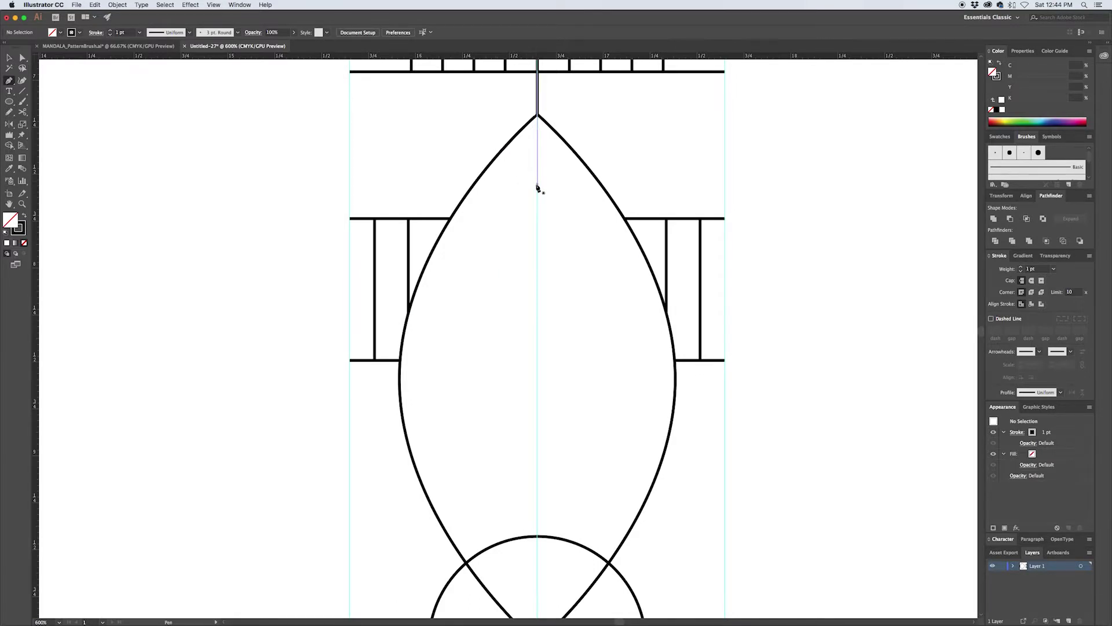
{"action": "left_click", "coordinate": [537, 536]}
{"action": "key", "text": "ctrl+shift+a"}
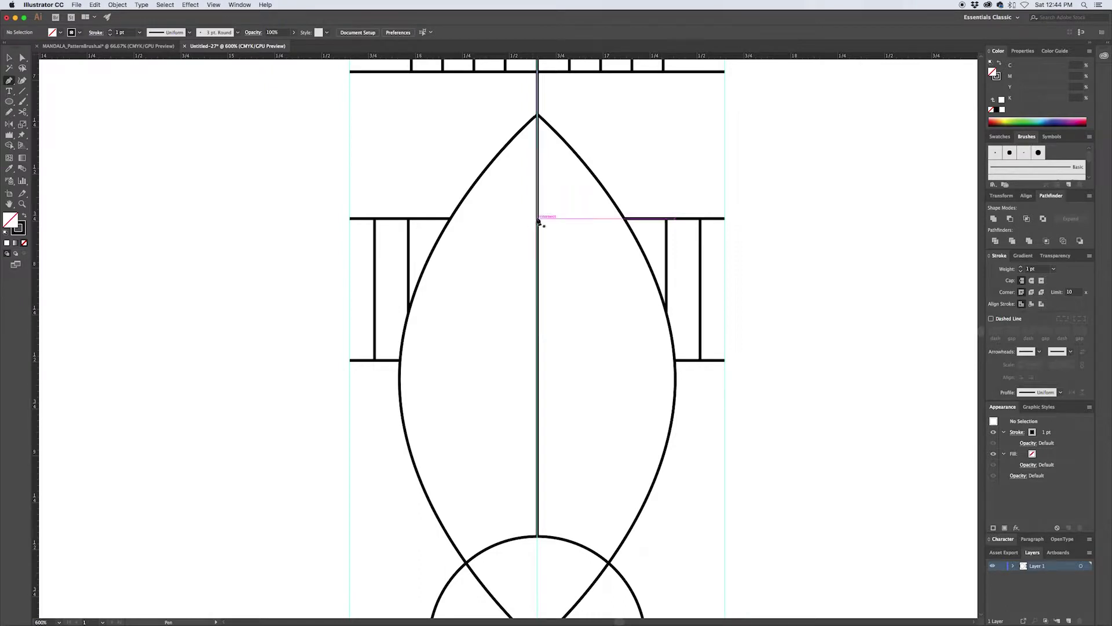
Draw a diagonal from the centre line to the upper left and repeat evenly spaced parallel copies downward
{"action": "left_click", "coordinate": [537, 218]}
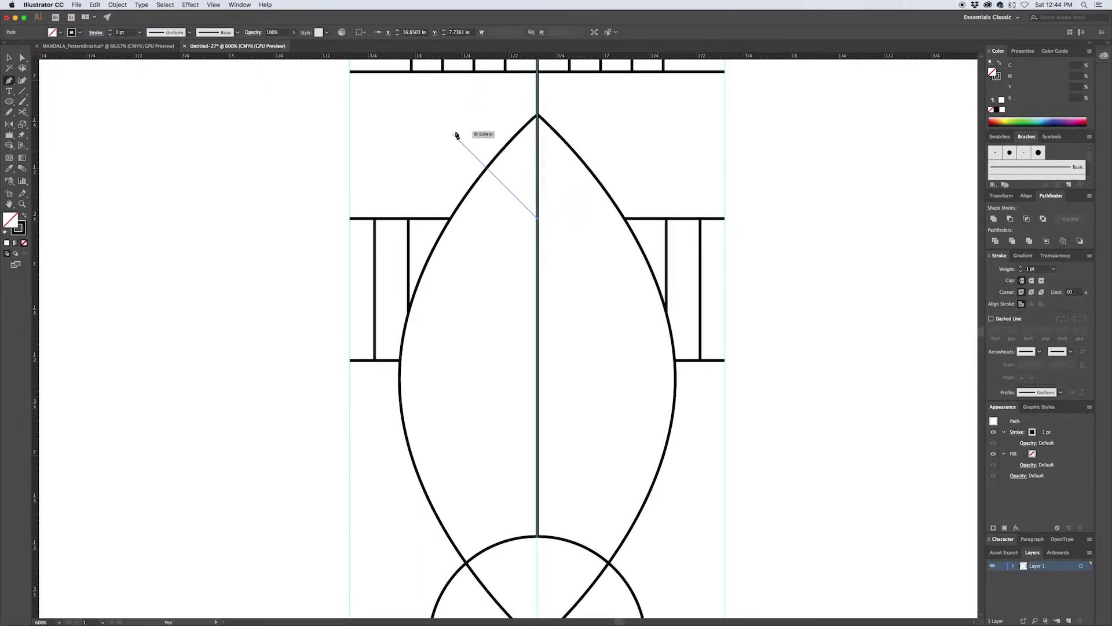
{"action": "left_click", "coordinate": [381, 96], "text": "shift"}
{"action": "left_click", "coordinate": [456, 128], "text": "super"}
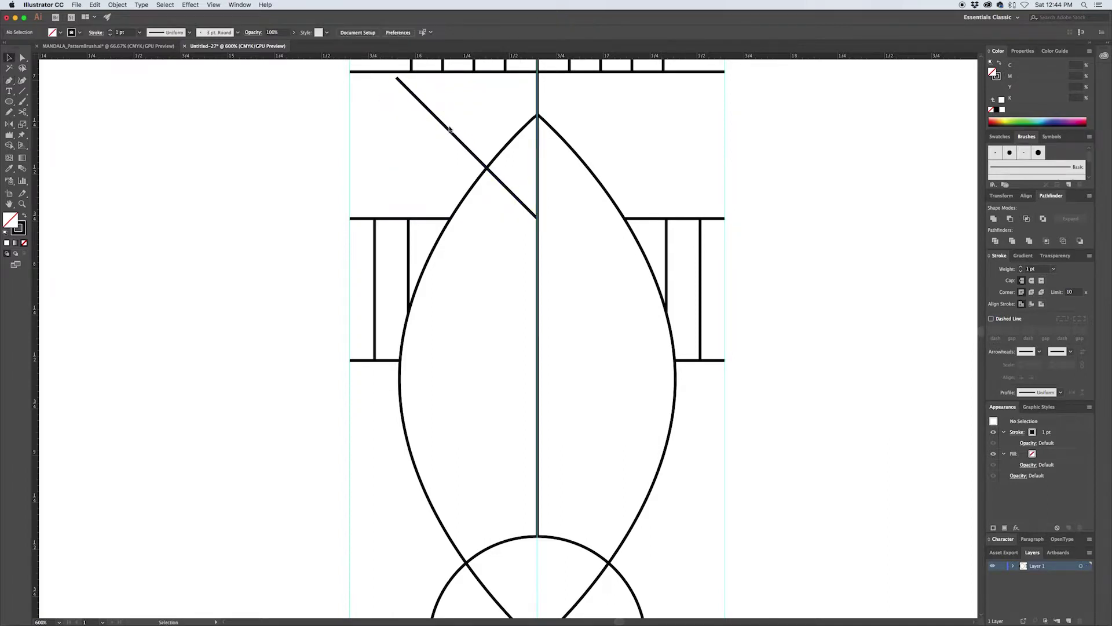
{"action": "left_click_drag", "start_coordinate": [450, 130], "coordinate": [452, 218]}
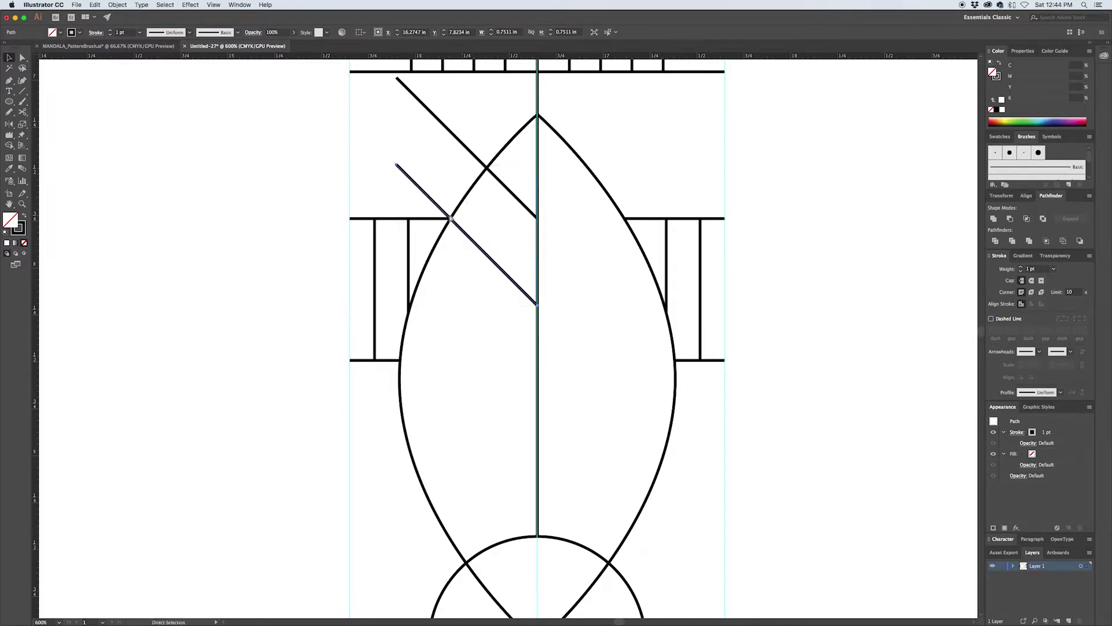
{"action": "key", "text": "super+d"}
{"action": "key", "text": "super+d"}
{"action": "key", "text": "super+d"}
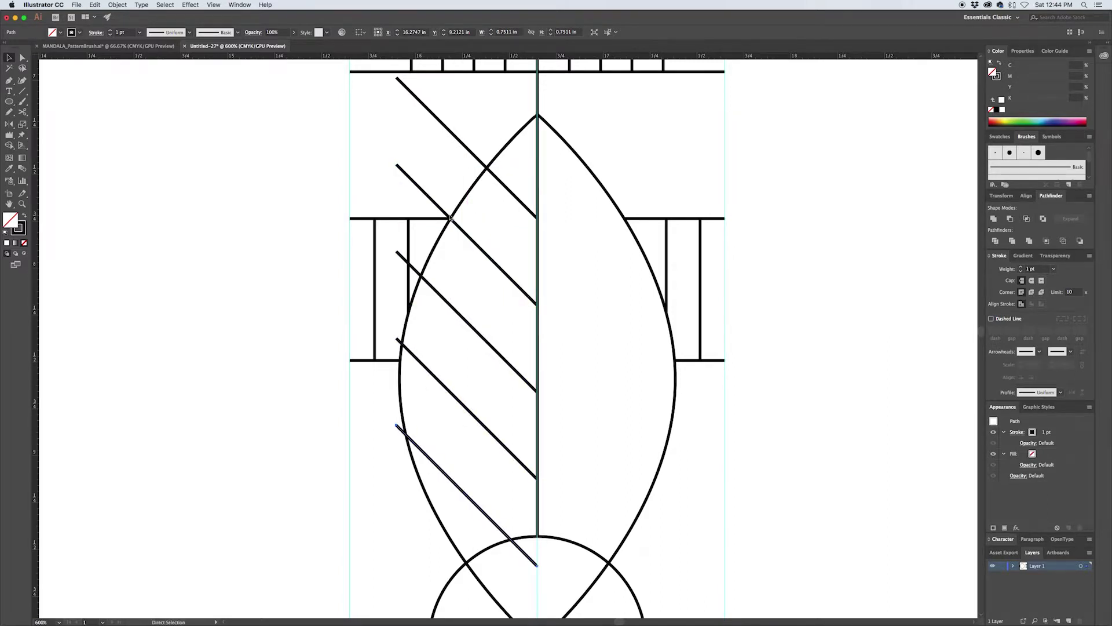
Select the diagonals together with the leaf's left and right curves
{"action": "key", "text": "v"}
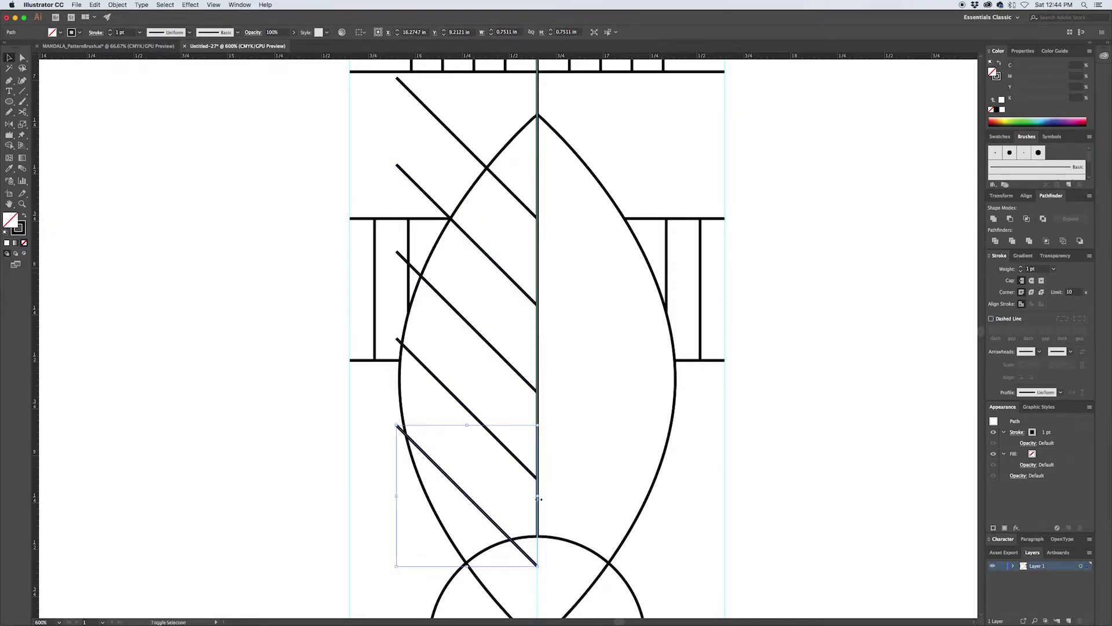
{"action": "left_click", "coordinate": [502, 445], "text": "shift"}
{"action": "left_click", "coordinate": [508, 365], "text": "shift"}
{"action": "left_click", "coordinate": [503, 270], "text": "shift"}
{"action": "left_click", "coordinate": [511, 189], "text": "shift"}
{"action": "left_click", "coordinate": [512, 144], "text": "shift"}
{"action": "left_click", "coordinate": [512, 143], "text": "shift"}
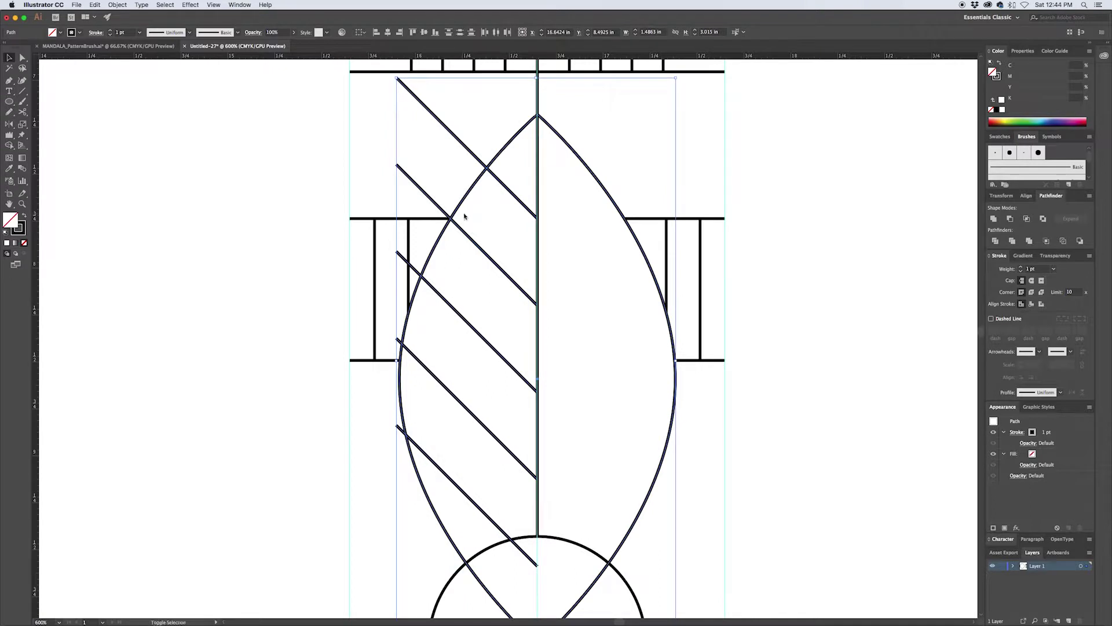
Trim the diagonal ends extending outside the leaf with Shape Builder
{"action": "key", "text": "shift+m"}
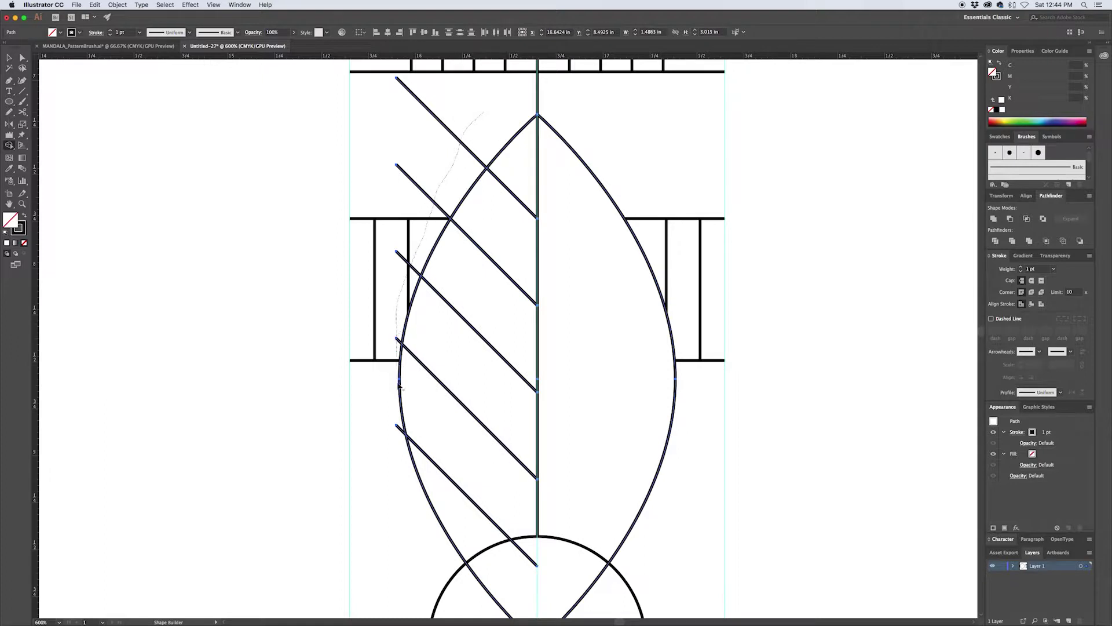
{"action": "left_click_drag", "start_coordinate": [398, 445], "coordinate": [398, 443]}
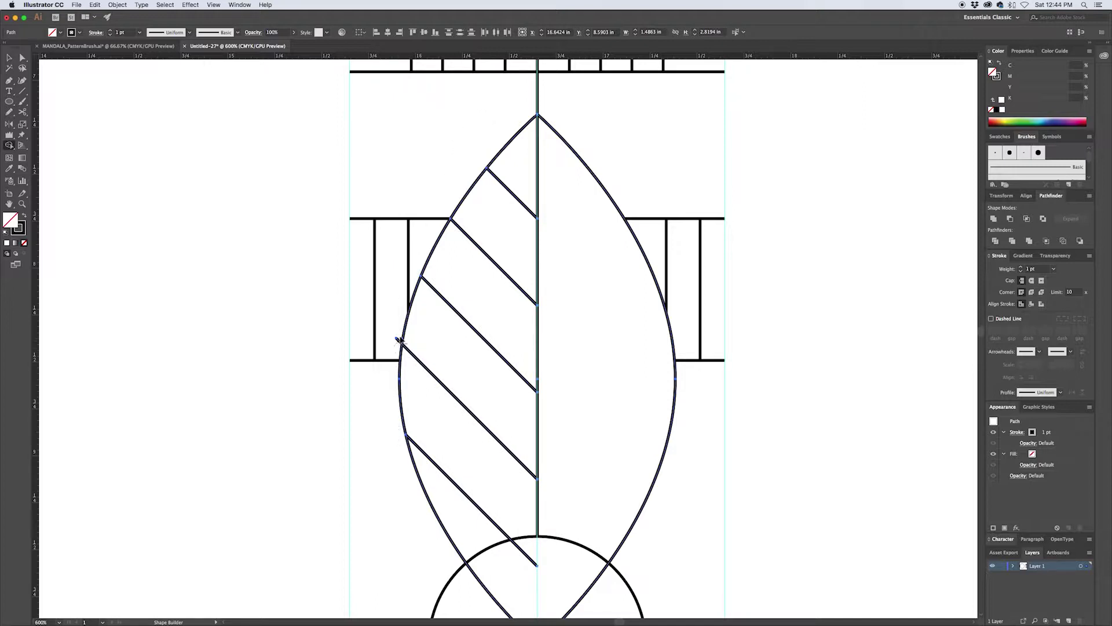
{"action": "left_click", "coordinate": [296, 168]}
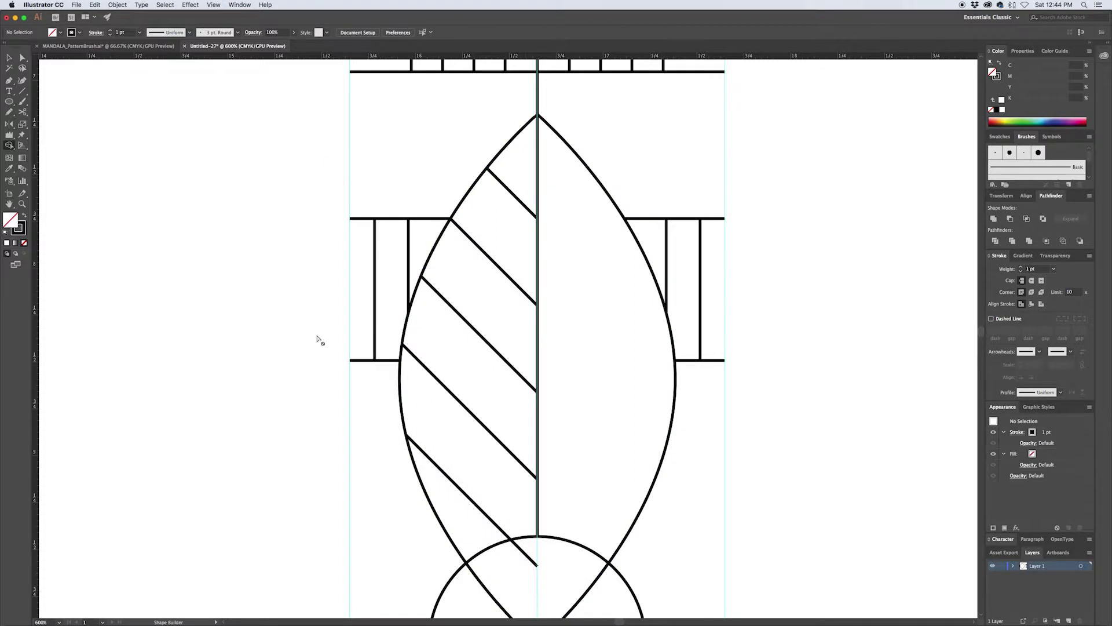
Delete the lowest diagonal's piece overlapping the lower circle so it ends at the circle's edge
{"action": "key", "text": "v"}
{"action": "left_click", "coordinate": [522, 550]}
{"action": "left_click", "coordinate": [526, 539], "text": "shift"}
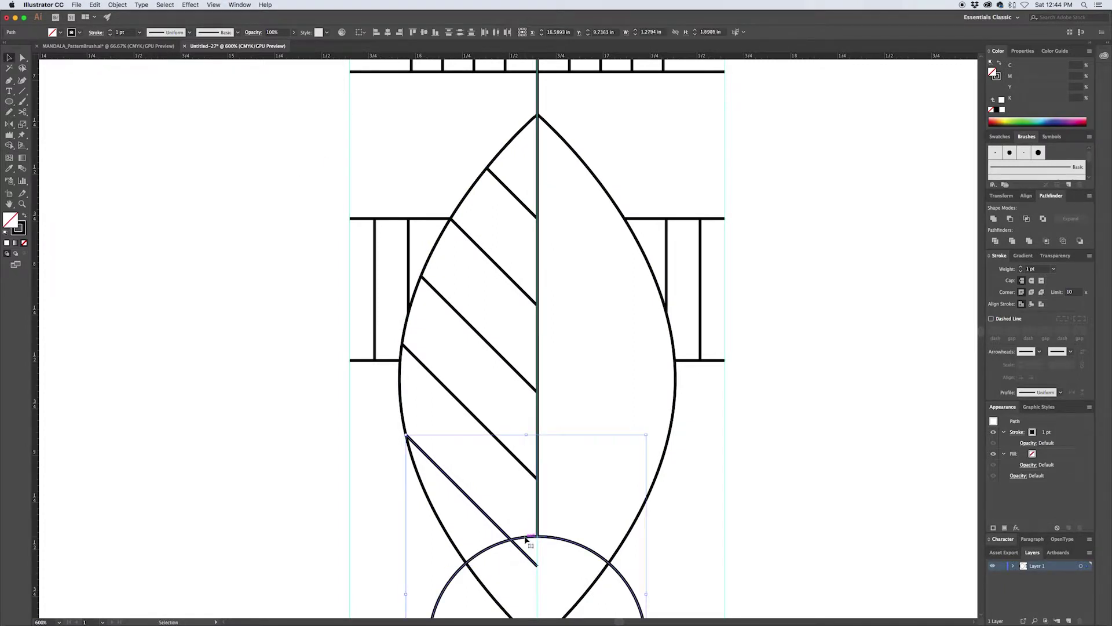
{"action": "key", "text": "shift+m"}
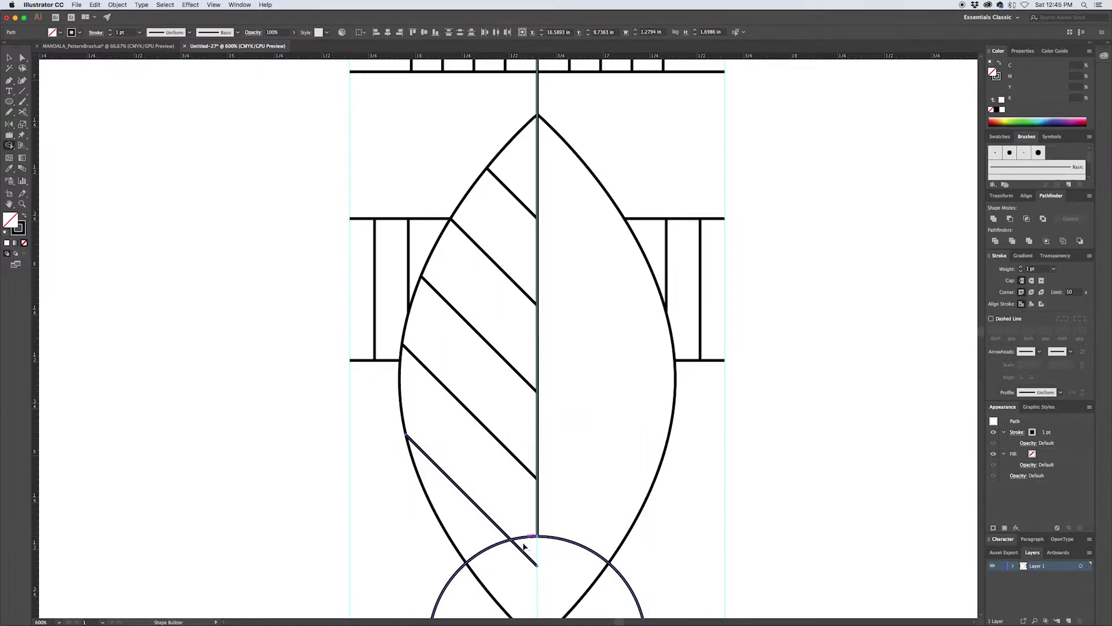
{"action": "left_click", "coordinate": [524, 555], "text": "alt"}
{"action": "key", "text": "v"}
{"action": "left_click", "coordinate": [472, 508]}
Mirror a copy of the left diagonals across the leaf's centre line into chevrons
{"action": "left_click", "coordinate": [490, 432], "text": "shift"}
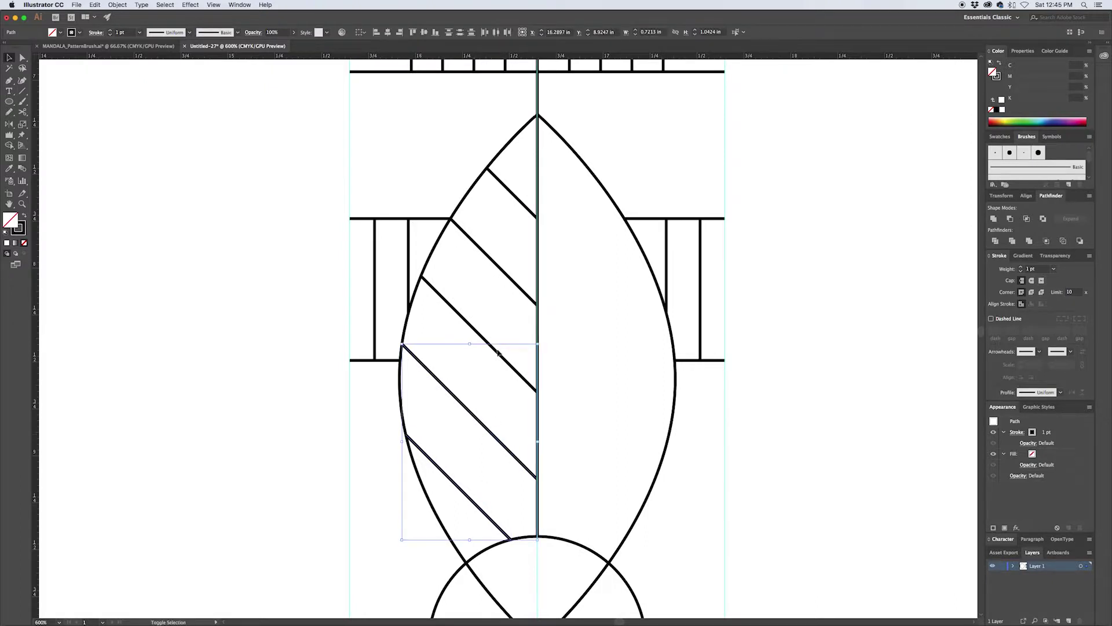
{"action": "left_click", "coordinate": [497, 352], "text": "shift"}
{"action": "left_click", "coordinate": [501, 268], "text": "shift"}
{"action": "left_click", "coordinate": [508, 186], "text": "shift"}
{"action": "key", "text": "o"}
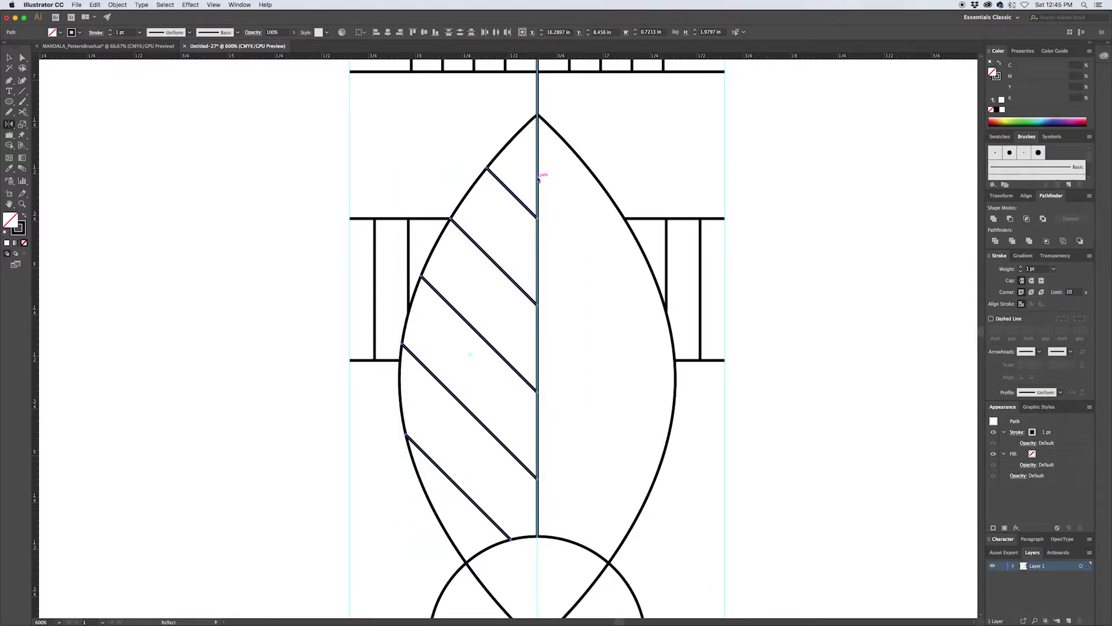
{"action": "left_click", "coordinate": [537, 176], "text": "alt"}
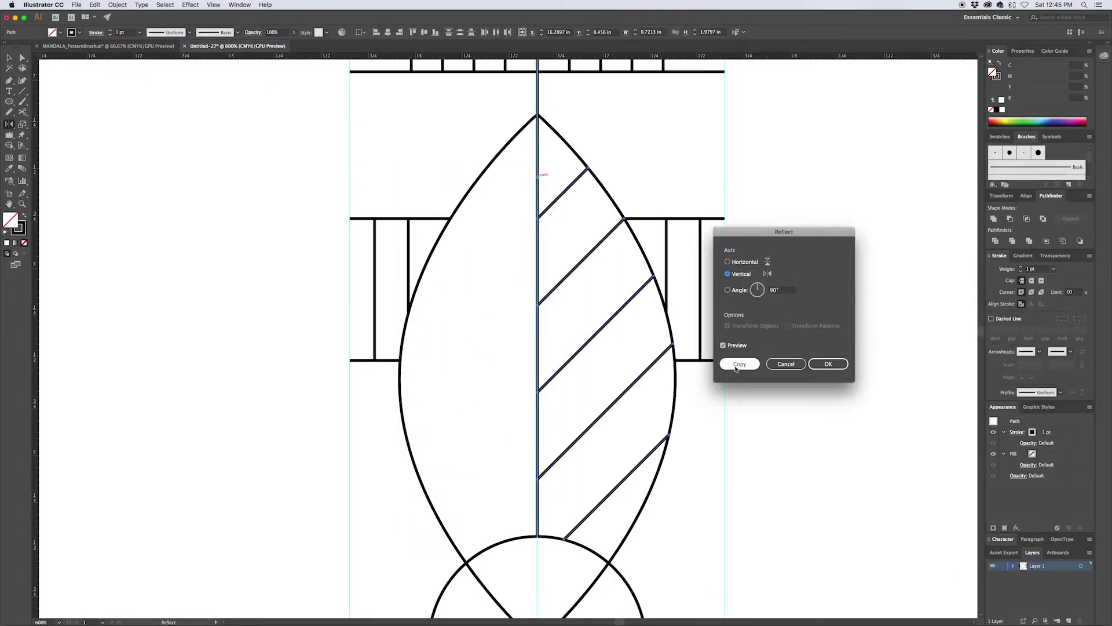
{"action": "left_click", "coordinate": [740, 363]}
{"action": "key", "text": "super+shift+a"}
Zoom out and hide the guides to view the whole design
{"action": "key", "text": "super+minus"}
{"action": "key", "text": "super+minus"}
{"action": "key", "text": "super+minus"}
{"action": "scroll", "coordinate": [591, 340], "scroll_direction": "down", "scroll_amount": 3}
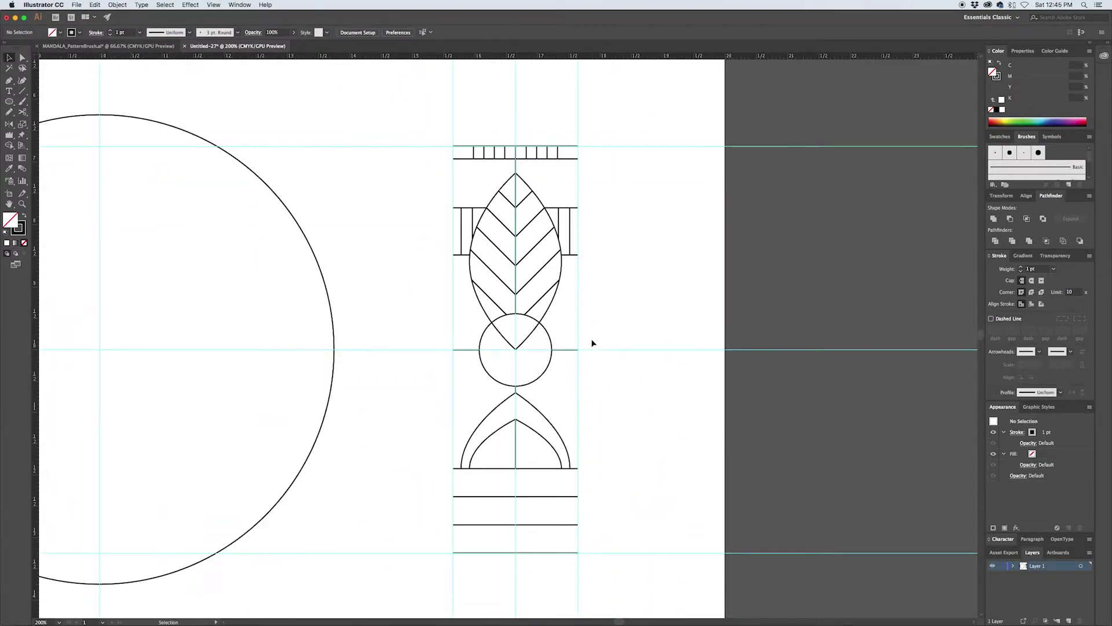
{"action": "key", "text": "super+semicolon"}
{"action": "key", "text": "super+semicolon"}
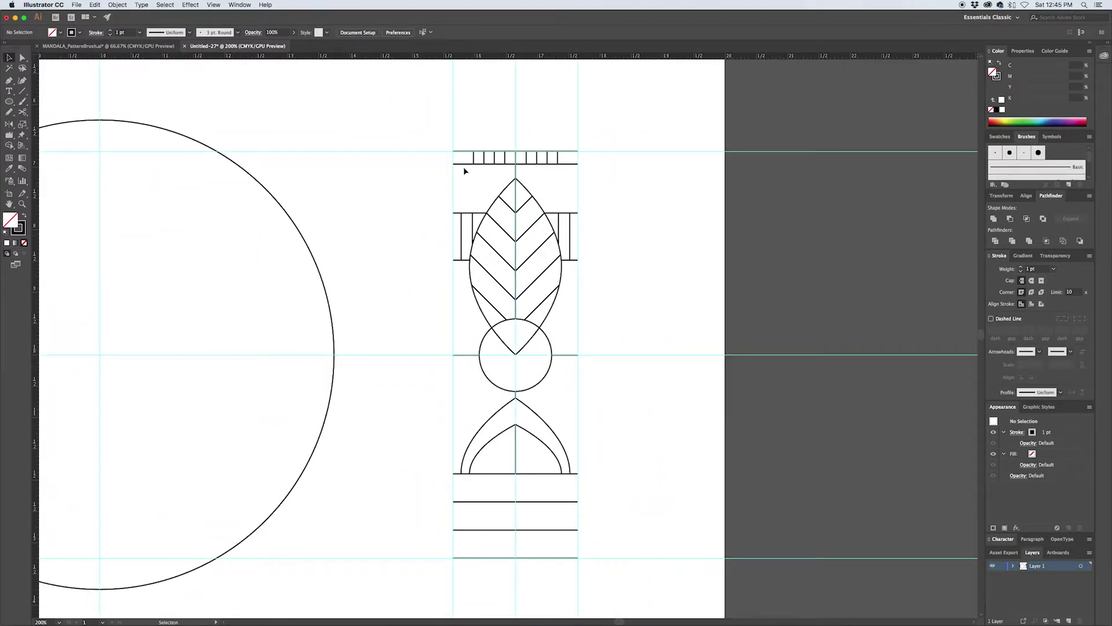
{"action": "scroll", "coordinate": [464, 170], "scroll_direction": "up", "scroll_amount": 2}
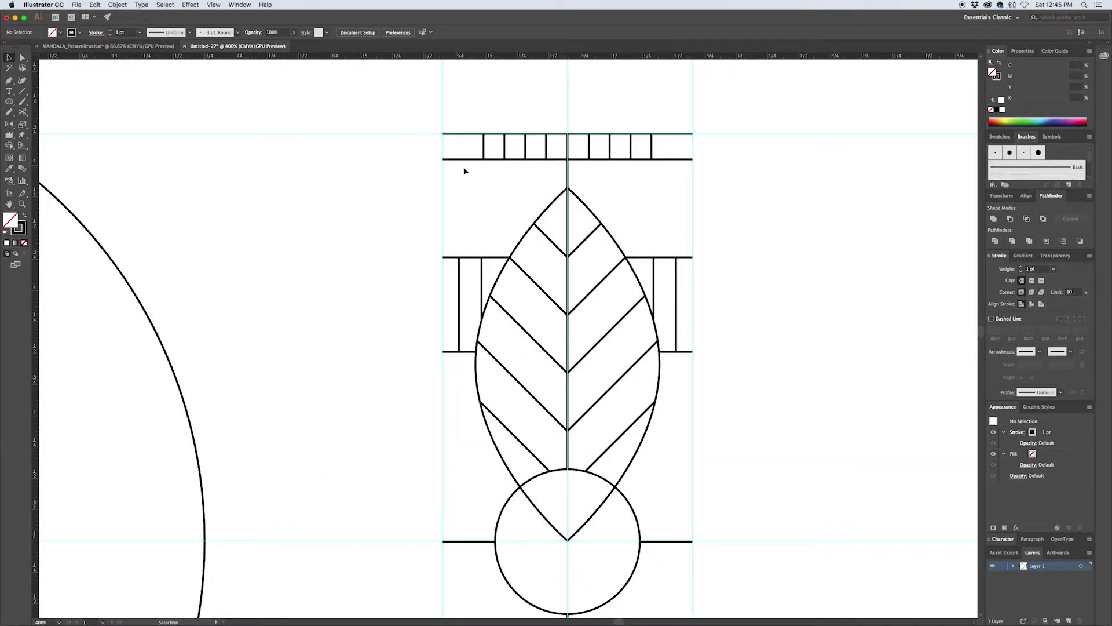
Draw a horizontal line above the leaf tip from the left guide to the right guide
{"action": "key", "text": "p"}
{"action": "left_click", "coordinate": [443, 188]}
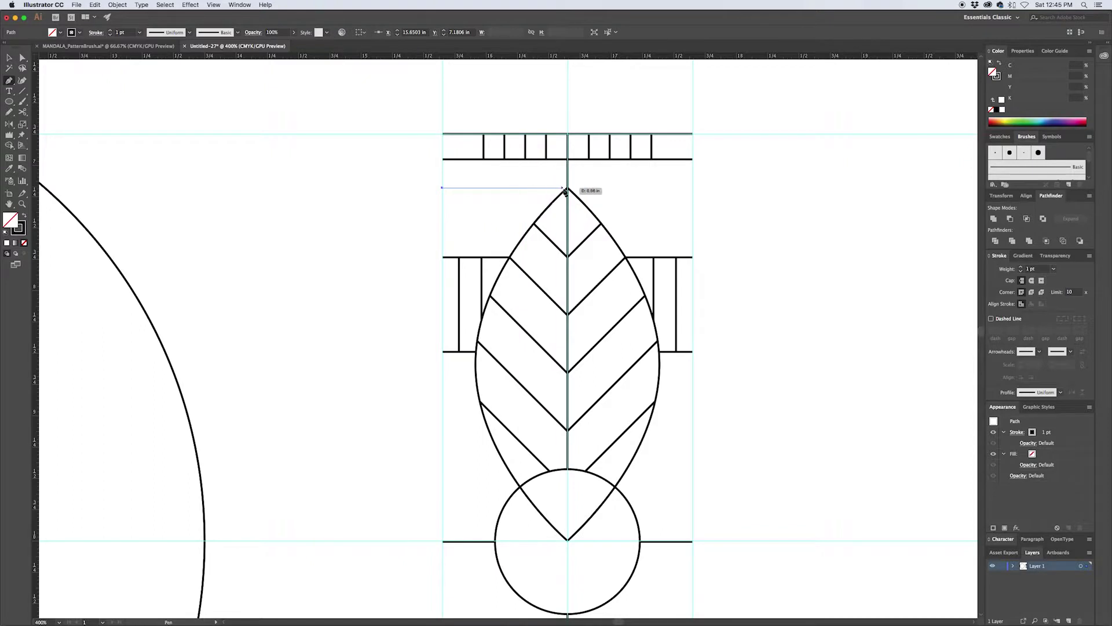
{"action": "left_click", "coordinate": [692, 188]}
{"action": "left_click", "coordinate": [678, 179], "text": "super"}
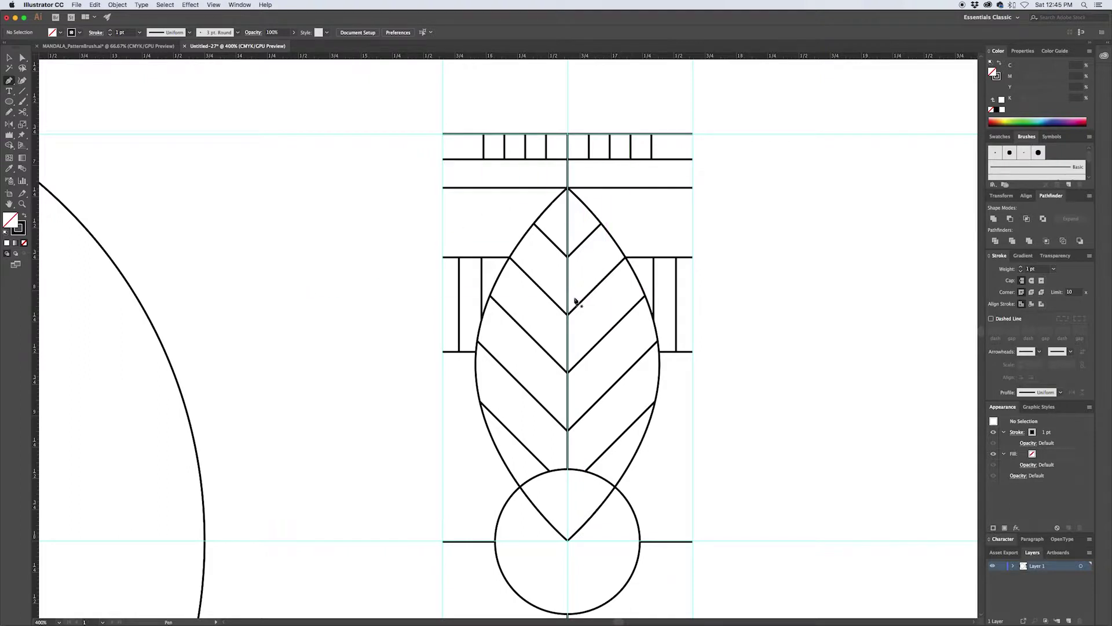
Duplicate the lower circle into two small circles flanking the leaf tip, matching the leaf's 1 pt stroke
{"action": "key", "text": "v"}
{"action": "left_click", "coordinate": [635, 515]}
{"action": "left_click_drag", "start_coordinate": [635, 515], "coordinate": [634, 209]}
{"action": "mouse_move", "coordinate": [642, 163]}
{"action": "left_mouse_down"}
{"action": "mouse_move", "coordinate": [606, 231]}
{"action": "mouse_move", "coordinate": [587, 243]}
{"action": "mouse_move", "coordinate": [497, 231]}
{"action": "mouse_move", "coordinate": [465, 196]}
{"action": "left_mouse_up"}
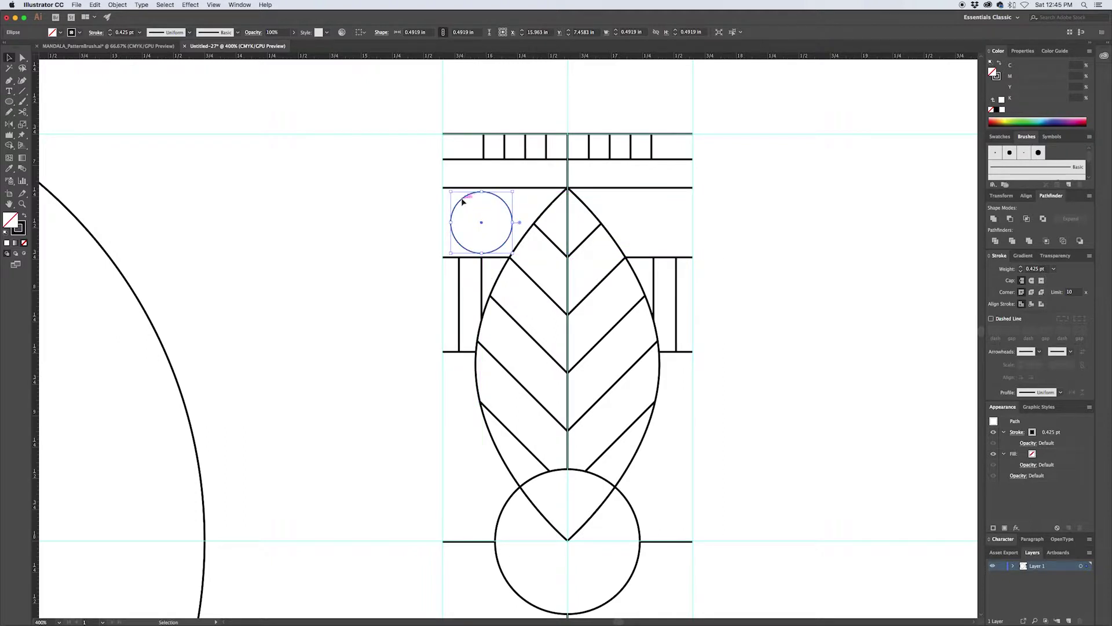
{"action": "left_click_drag", "start_coordinate": [481, 201], "coordinate": [634, 198]}
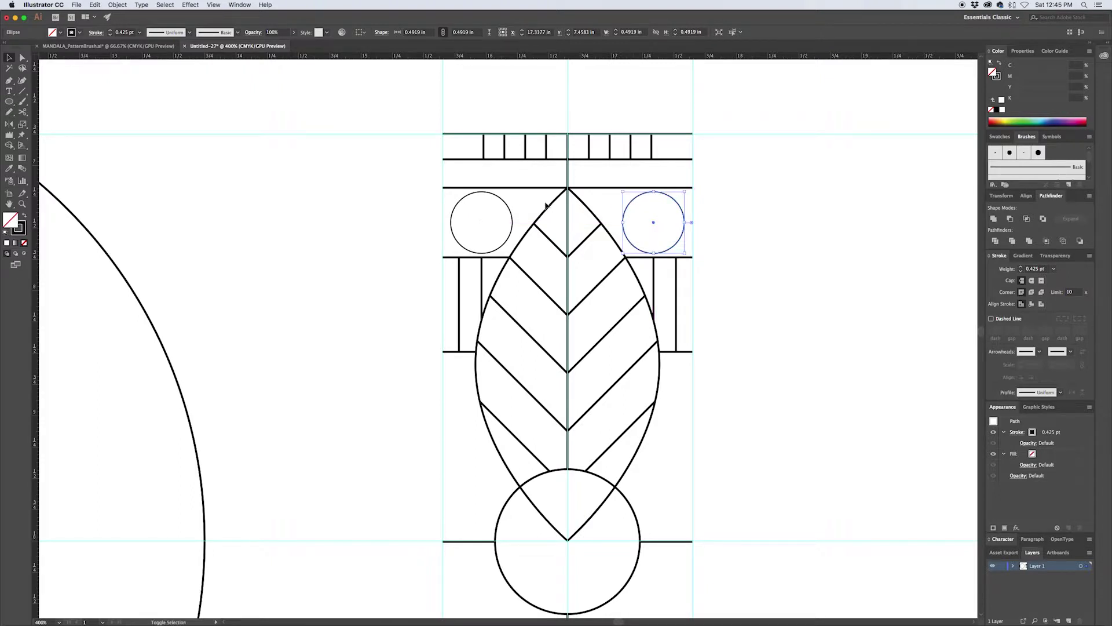
{"action": "left_click", "coordinate": [506, 205], "text": "shift"}
{"action": "key", "text": "i"}
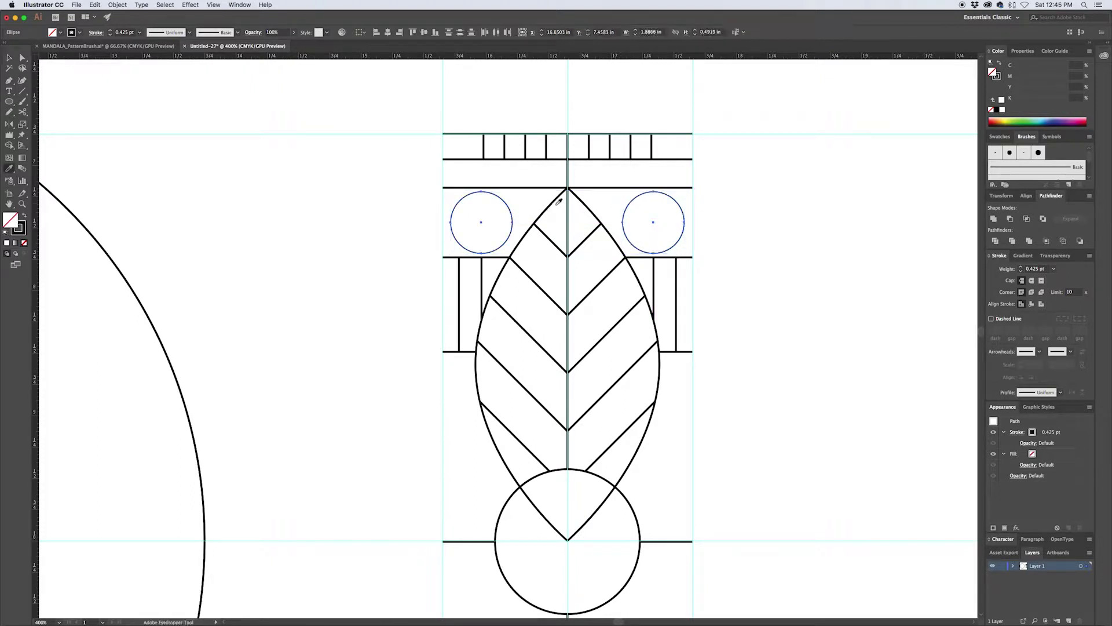
{"action": "left_click", "coordinate": [558, 199]}
{"action": "key", "text": "super+shift+a"}
{"action": "scroll", "coordinate": [613, 239], "scroll_direction": "down", "scroll_amount": 3}
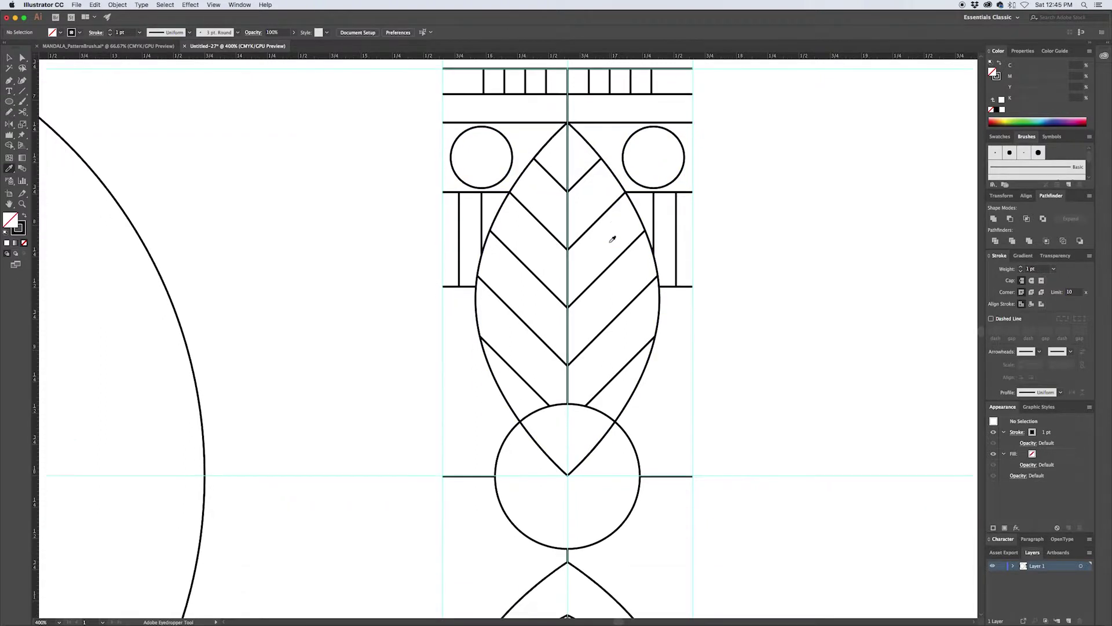
{"action": "scroll", "coordinate": [612, 239], "scroll_direction": "down", "scroll_amount": 3}
{"action": "key", "text": "p"}
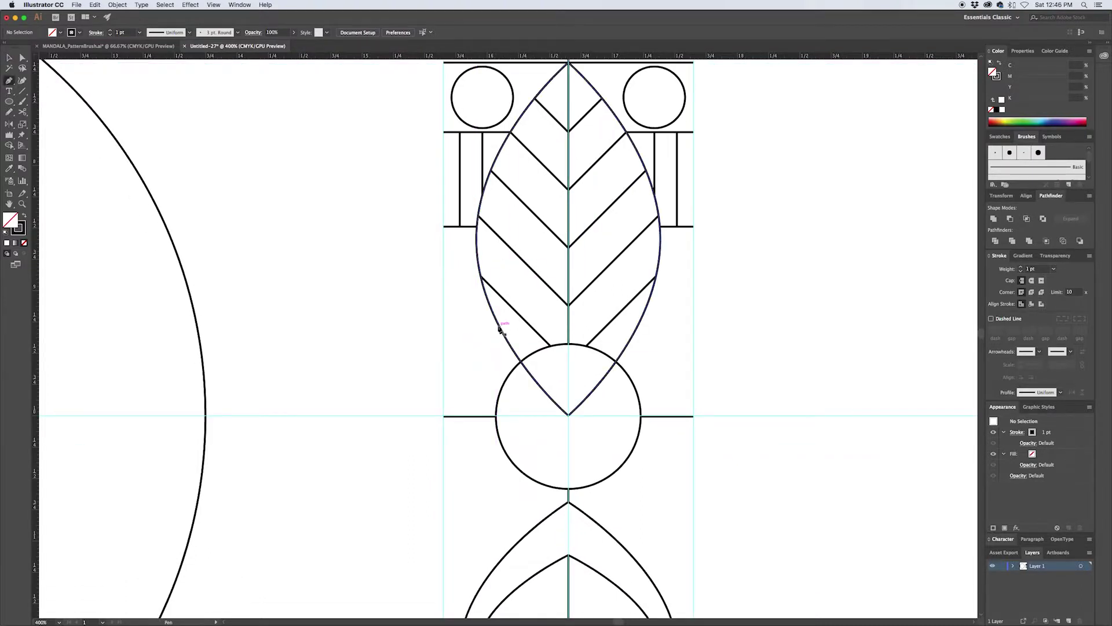
Draw a short line from the left guide to the leaf and mirror a copy to the right
{"action": "left_click_drag", "start_coordinate": [470, 325], "coordinate": [442, 325]}
{"action": "key", "text": "o"}
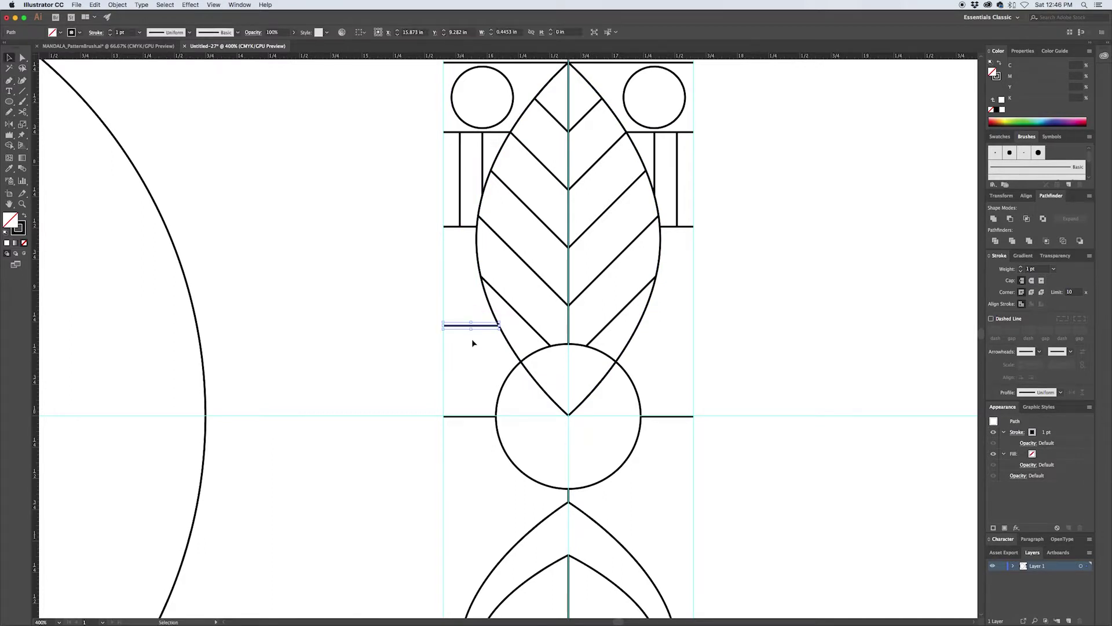
{"action": "scroll", "coordinate": [573, 320], "scroll_direction": "up", "scroll_amount": 2, "text": "alt"}
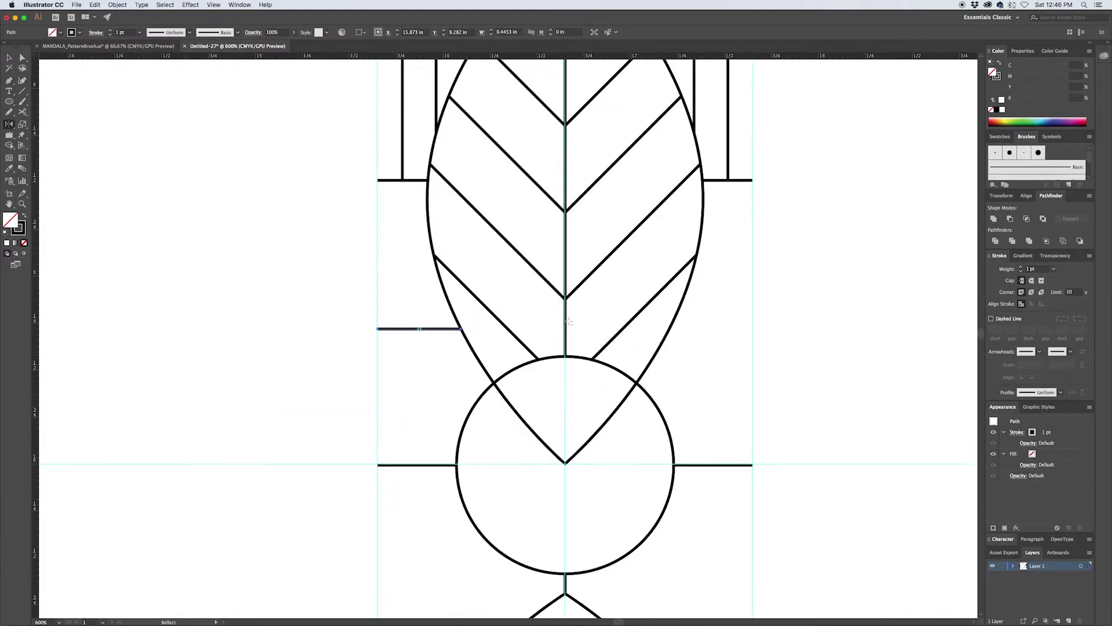
{"action": "left_click", "coordinate": [567, 323], "text": "alt"}
{"action": "left_click", "coordinate": [740, 363]}
Raise and stretch the lower arc up to the circle's level
{"action": "key", "text": "super+1"}
{"action": "scroll", "coordinate": [788, 400], "scroll_direction": "up", "scroll_amount": 3, "text": "alt"}
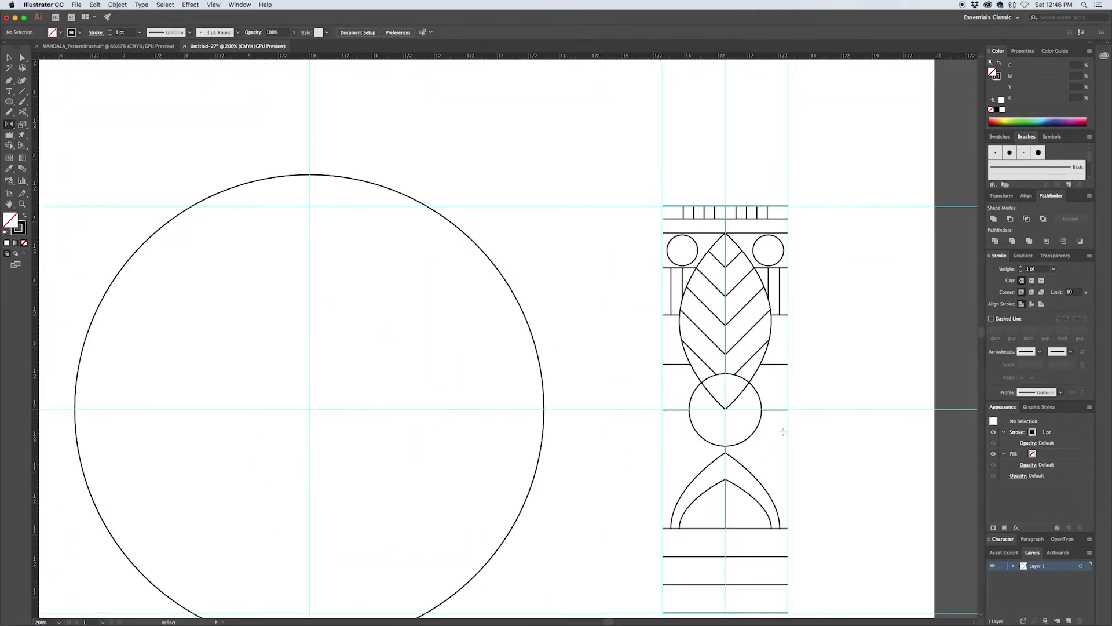
{"action": "key", "text": "v"}
{"action": "left_click", "coordinate": [777, 436]}
{"action": "left_click_drag", "start_coordinate": [637, 532], "coordinate": [697, 498]}
{"action": "left_click", "coordinate": [869, 510]}
Draw vertical lines on both sides joining the arc ends to the upper side lines
{"action": "scroll", "coordinate": [811, 481], "scroll_direction": "down", "scroll_amount": 3, "text": "alt"}
{"action": "scroll", "coordinate": [799, 457], "scroll_direction": "up", "scroll_amount": 3, "text": "alt"}
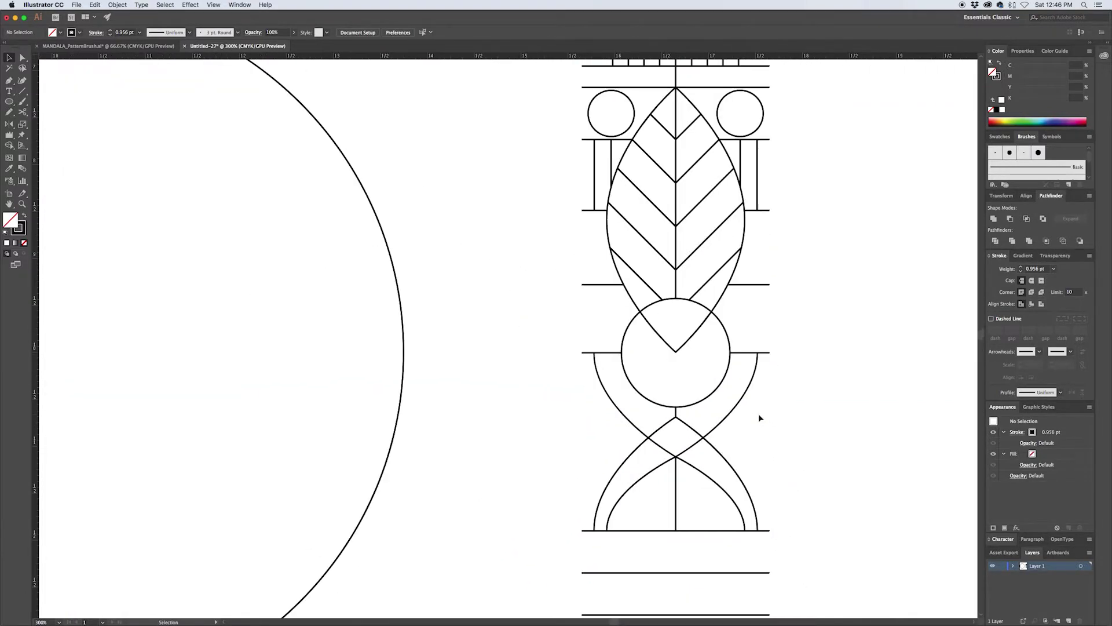
{"action": "key", "text": "p"}
{"action": "left_click", "coordinate": [758, 351]}
{"action": "left_click", "coordinate": [757, 209]}
{"action": "key", "text": "Escape"}
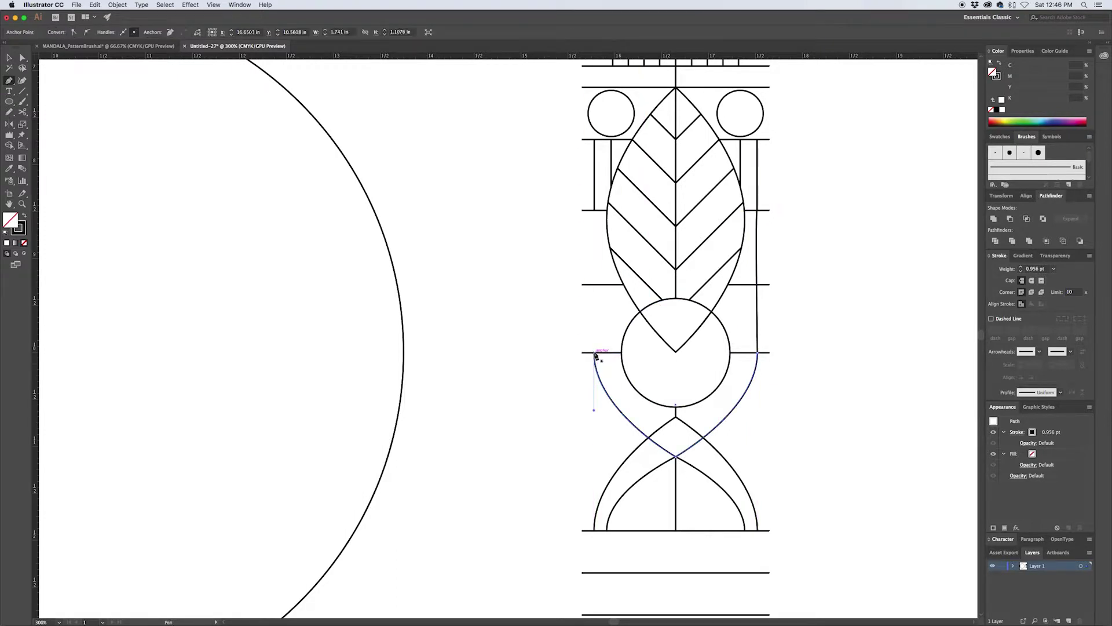
{"action": "left_click", "coordinate": [594, 352]}
{"action": "left_click", "coordinate": [595, 211]}
{"action": "key", "text": "Escape"}
Add short dividers across the bottom band
{"action": "scroll", "coordinate": [556, 330], "scroll_direction": "down", "scroll_amount": 3, "text": "alt"}
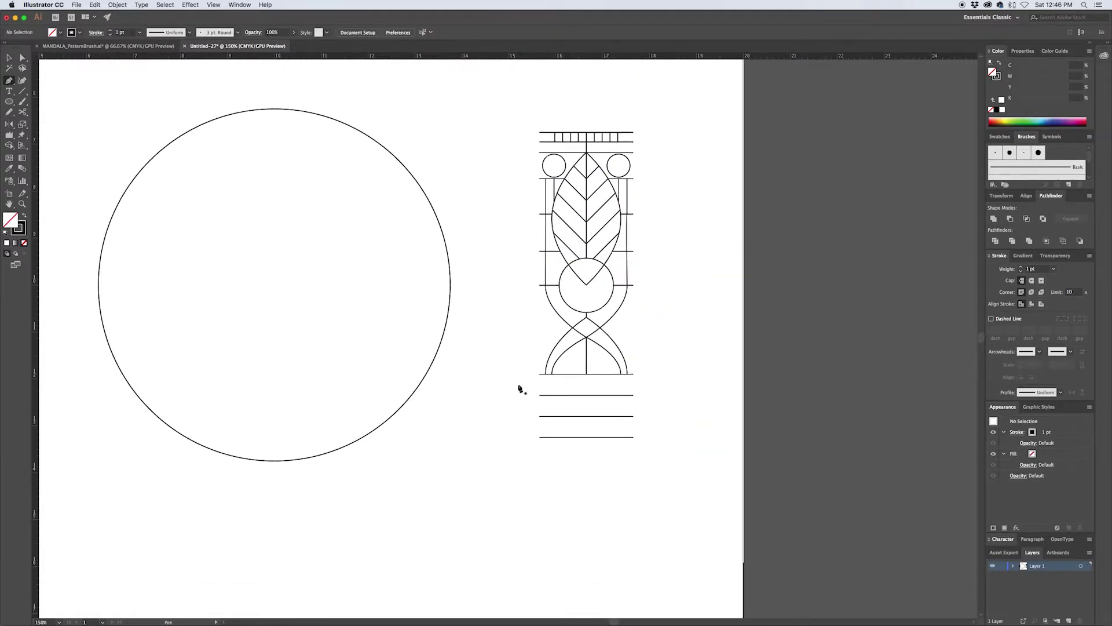
{"action": "left_click", "coordinate": [586, 395]}
{"action": "left_click", "coordinate": [586, 416]}
{"action": "key", "text": "v"}
{"action": "left_click_drag", "start_coordinate": [587, 404], "coordinate": [619, 405]}
Draw lines linking the small circles to the bar above
{"action": "scroll", "coordinate": [584, 131], "scroll_direction": "up", "scroll_amount": 4}
{"action": "key", "text": "p"}
{"action": "left_click", "coordinate": [466, 318]}
{"action": "left_click_drag", "start_coordinate": [467, 324], "coordinate": [466, 322]}
{"action": "left_click_drag", "start_coordinate": [725, 319], "coordinate": [725, 219]}
{"action": "left_click", "coordinate": [724, 219]}
{"action": "left_click", "coordinate": [519, 191], "text": "super"}
Build a row of 45°-rotated square diamonds under the top bar, repeating copies with Cmd+D
{"action": "key", "text": "m"}
{"action": "mouse_move", "coordinate": [595, 195]}
{"action": "left_mouse_down"}
{"action": "mouse_move", "coordinate": [606, 206]}
{"action": "mouse_move", "coordinate": [624, 192]}
{"action": "mouse_move", "coordinate": [572, 196]}
{"action": "mouse_move", "coordinate": [708, 191]}
{"action": "left_mouse_up"}
{"action": "key", "text": "v"}
{"action": "key", "text": "super+d"}
{"action": "key", "text": "super+d"}
{"action": "key", "text": "super+d"}
{"action": "key", "text": "super+d"}
{"action": "key", "text": "super+z"}
{"action": "key", "text": "super+z"}
{"action": "left_click_drag", "start_coordinate": [634, 193], "coordinate": [667, 193]}
{"action": "key", "text": "super+d"}
{"action": "key", "text": "super+d"}
Merge the split centre diamond into one shape with the Shape Builder
{"action": "left_click", "coordinate": [597, 194]}
{"action": "scroll", "coordinate": [607, 194], "scroll_direction": "up", "scroll_amount": 4}
{"action": "key", "text": "shift+m"}
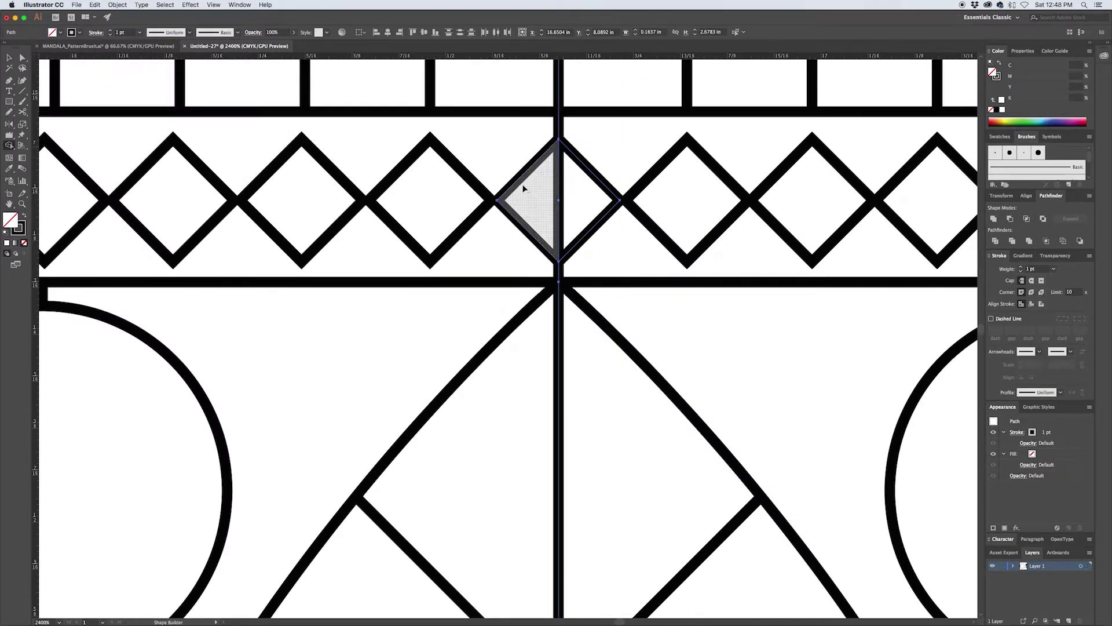
{"action": "left_click", "coordinate": [543, 191]}
{"action": "scroll", "coordinate": [558, 182], "scroll_direction": "down", "scroll_amount": 6}
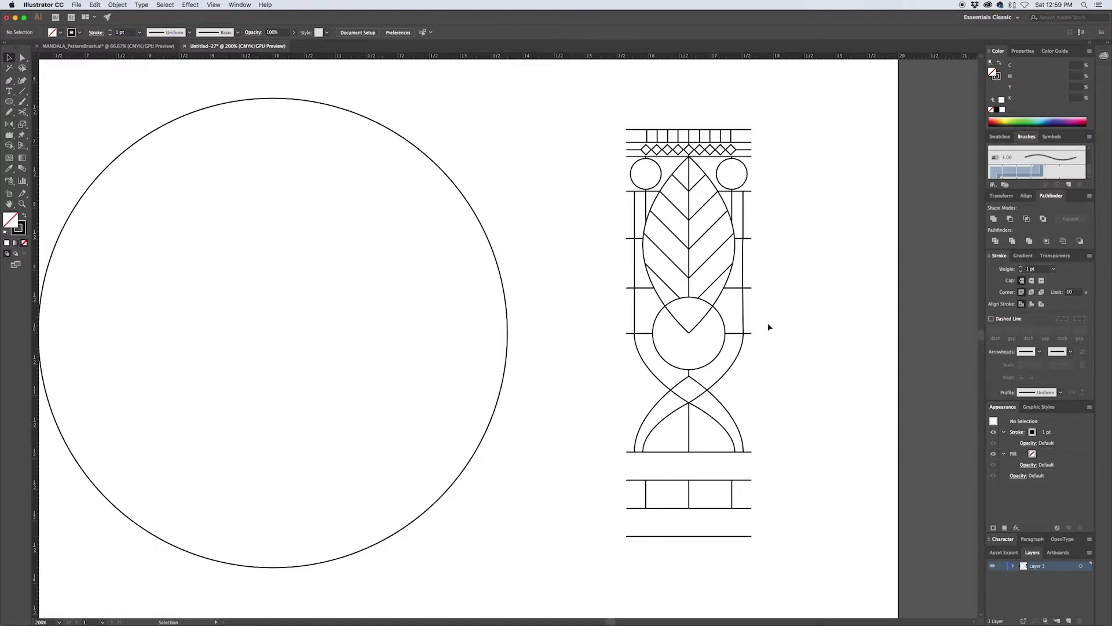
Show the guides with Cmd+; and zoom in where the side lines meet the arcs
{"action": "scroll", "coordinate": [769, 327], "scroll_direction": "up", "scroll_amount": 2}
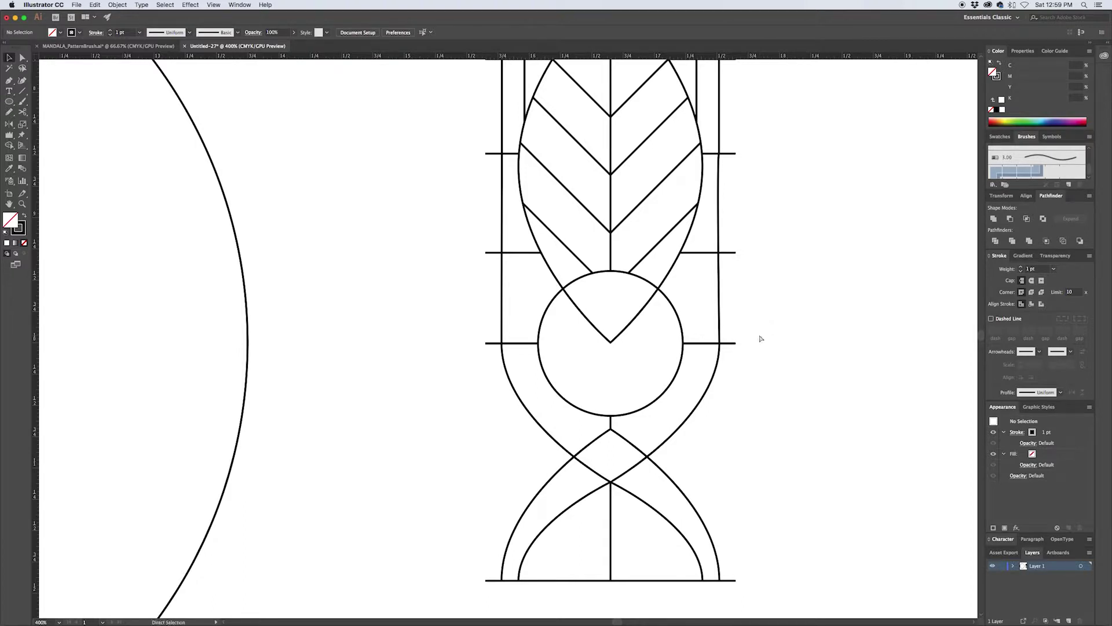
{"action": "key", "text": "super+semicolon"}
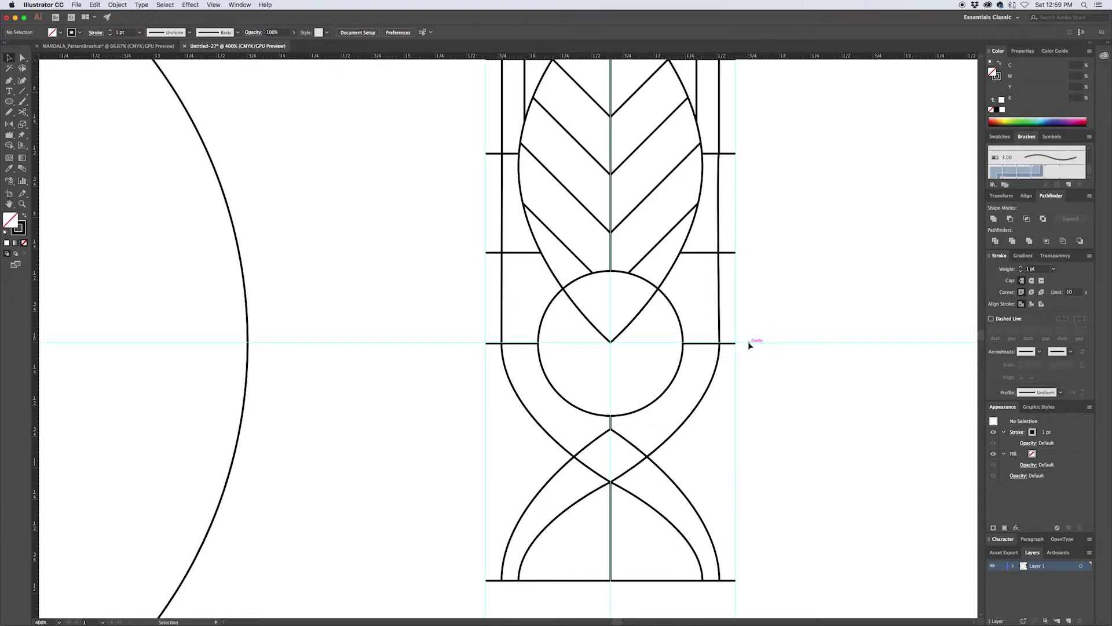
{"action": "scroll", "coordinate": [745, 343], "scroll_direction": "up", "scroll_amount": 3}
{"action": "scroll", "coordinate": [743, 346], "scroll_direction": "up", "scroll_amount": 2}
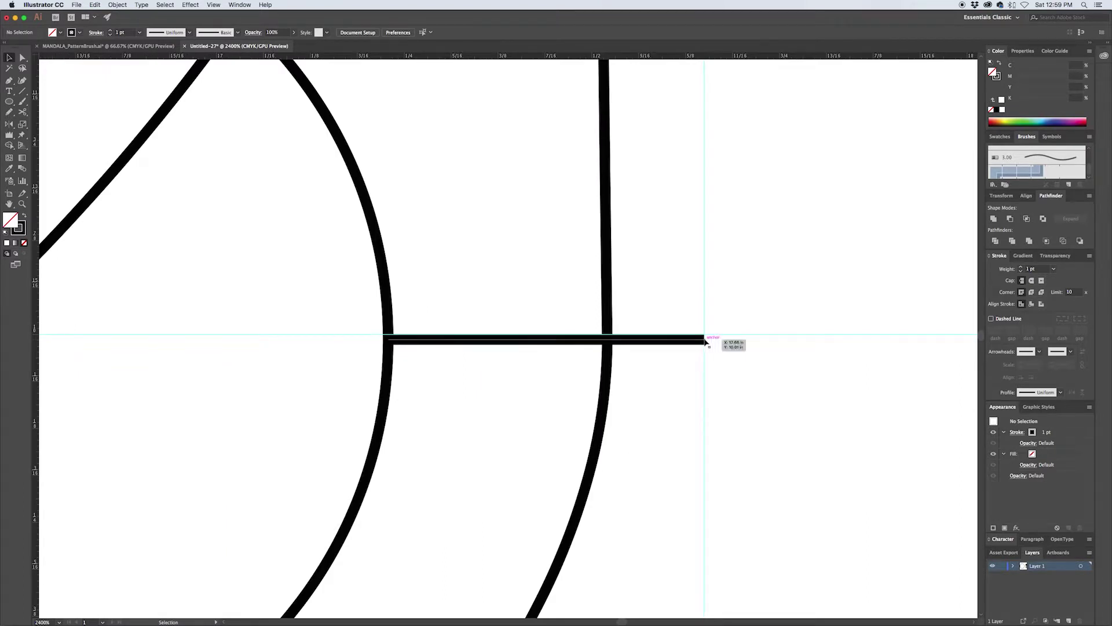
{"action": "scroll", "coordinate": [705, 376], "scroll_direction": "down", "scroll_amount": 4}
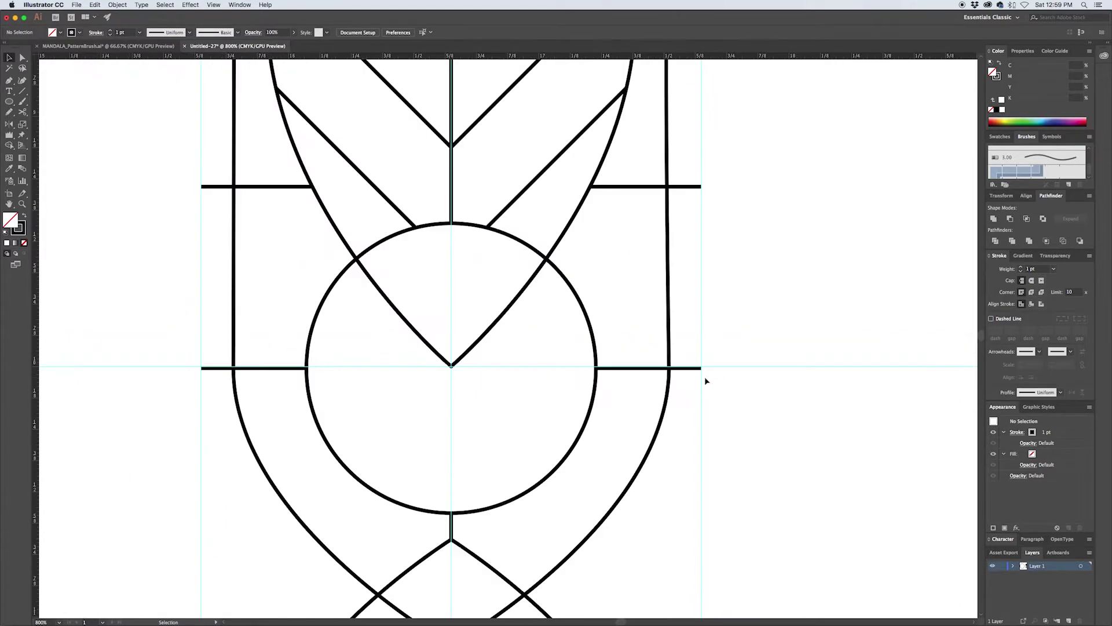
{"action": "scroll", "coordinate": [708, 382], "scroll_direction": "up", "scroll_amount": 4}
{"action": "scroll", "coordinate": [691, 394], "scroll_direction": "down", "scroll_amount": 3}
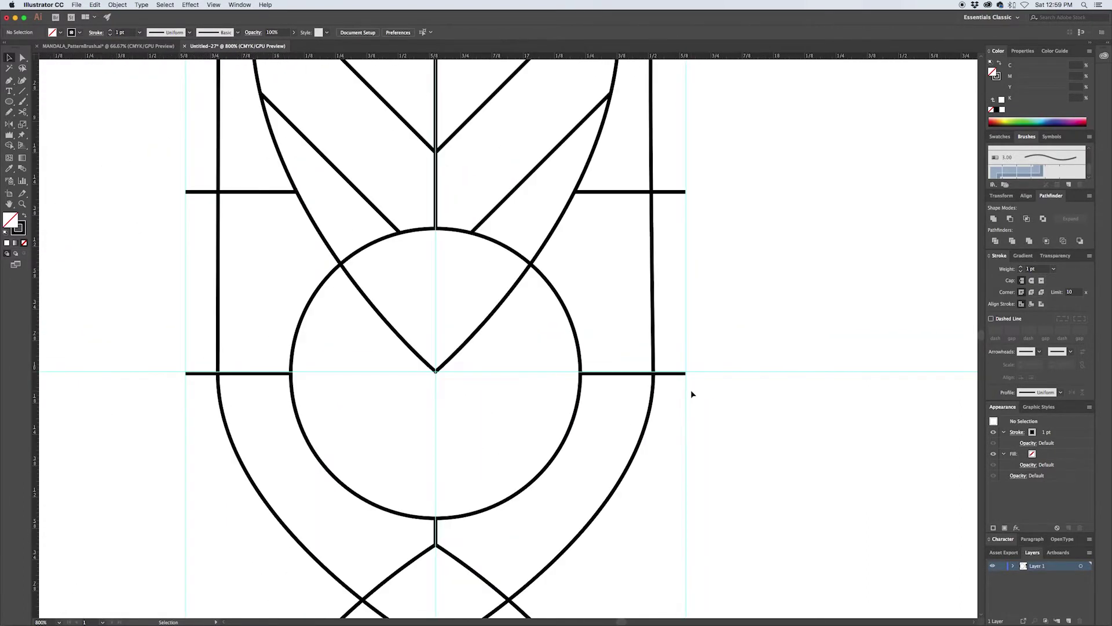
{"action": "scroll", "coordinate": [690, 519], "scroll_direction": "down", "scroll_amount": 3}
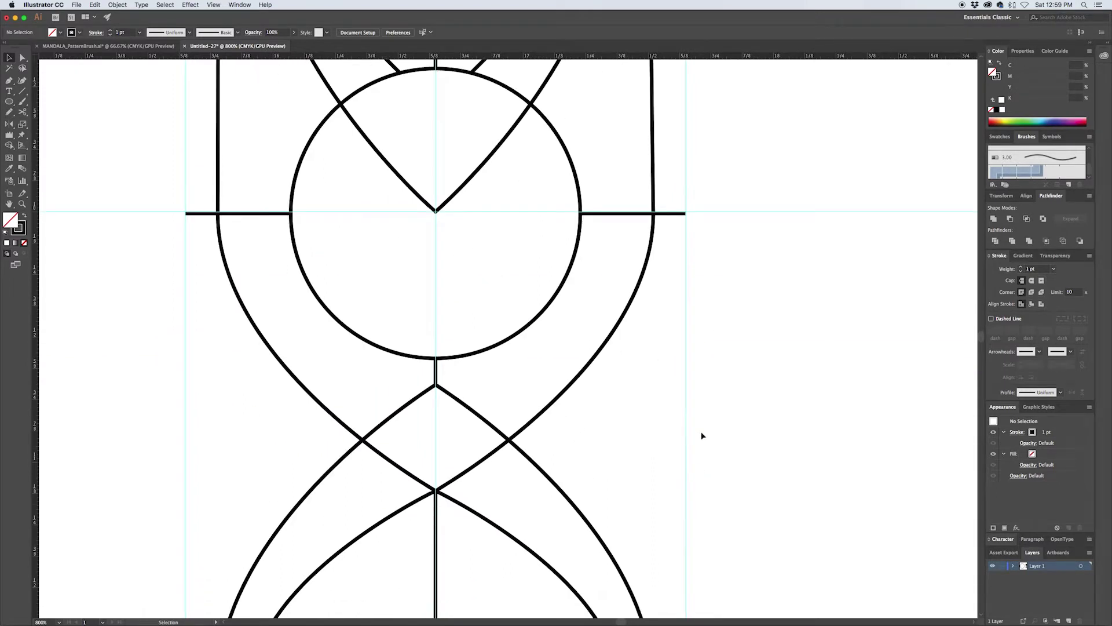
Cut a small circle with a rectangle using Minus Front, then delete the straight edge to leave a C arc
{"action": "key", "text": "l"}
{"action": "mouse_move", "coordinate": [728, 398]}
{"action": "left_mouse_down"}
{"action": "mouse_move", "coordinate": [714, 354]}
{"action": "mouse_move", "coordinate": [731, 365]}
{"action": "mouse_move", "coordinate": [704, 357]}
{"action": "left_mouse_up"}
{"action": "key", "text": "v"}
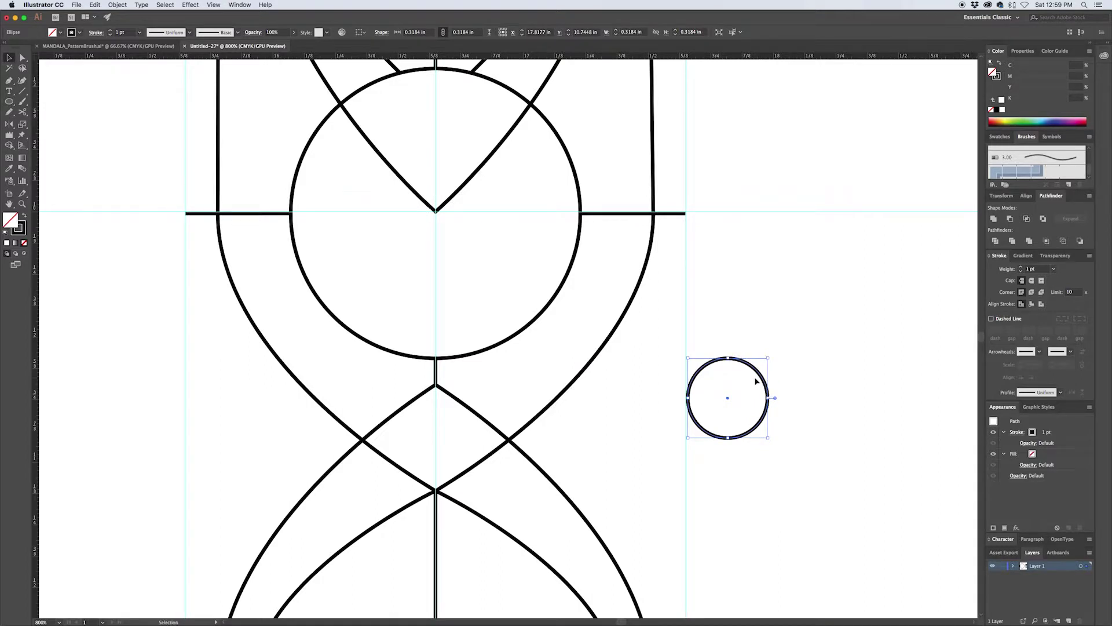
{"action": "key", "text": "m"}
{"action": "left_click_drag", "start_coordinate": [793, 333], "coordinate": [753, 465]}
{"action": "key", "text": "v"}
{"action": "key", "text": "super+a"}
{"action": "left_click", "coordinate": [1010, 219]}
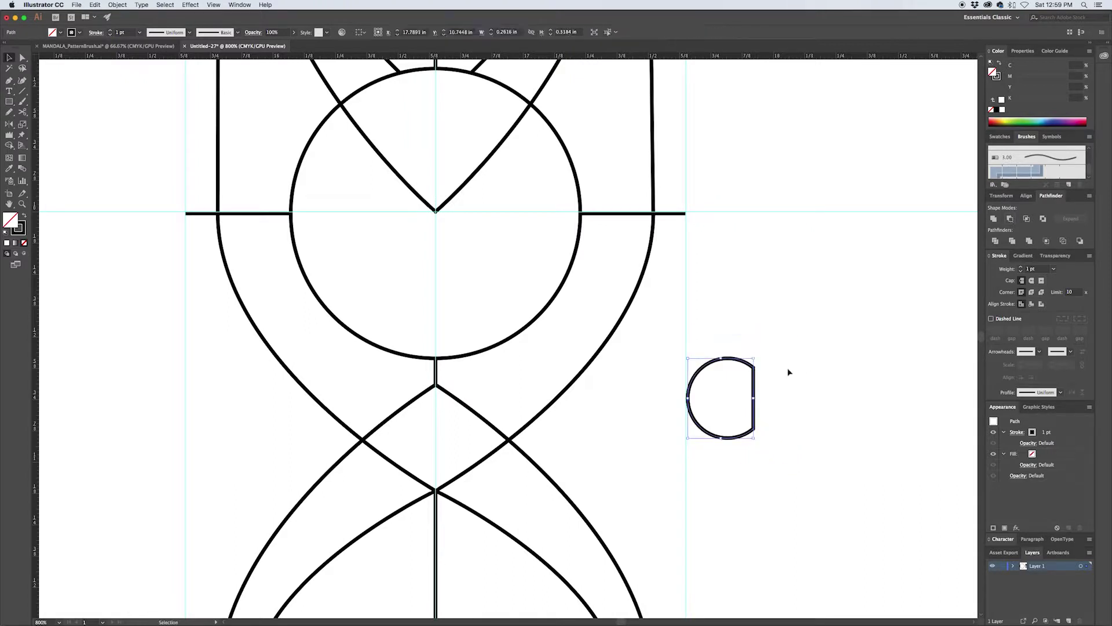
{"action": "key", "text": "a"}
{"action": "left_click", "coordinate": [754, 394]}
{"action": "key", "text": "Delete"}
{"action": "left_click", "coordinate": [770, 372]}
Move the first C arc toward the left guide, then delete it
{"action": "scroll", "coordinate": [770, 371], "scroll_direction": "up", "scroll_amount": 3}
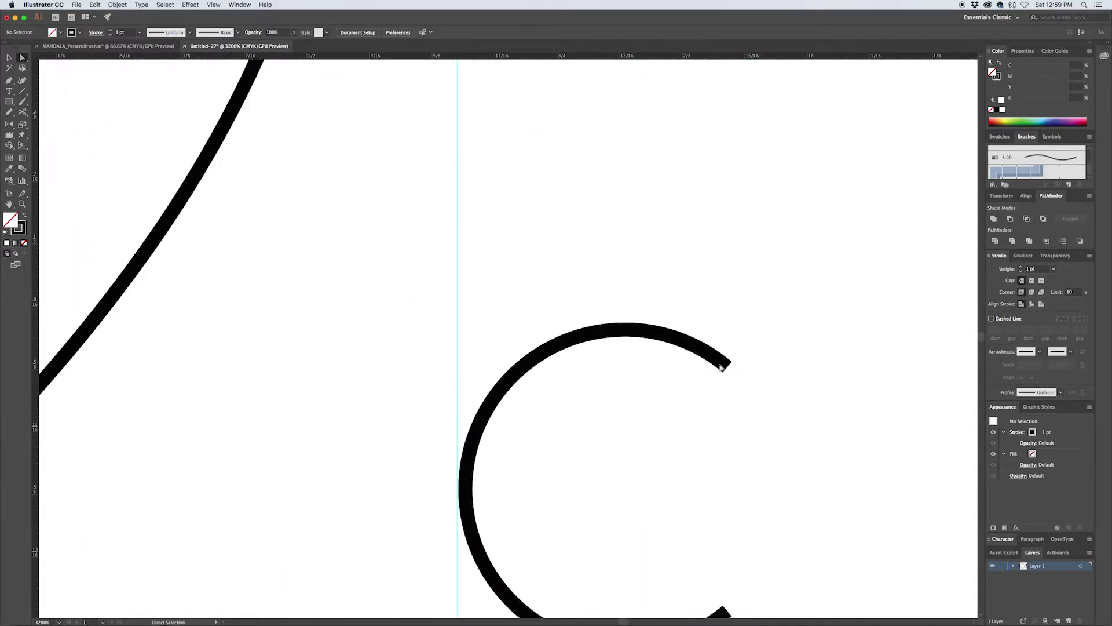
{"action": "key", "text": "v"}
{"action": "left_click_drag", "start_coordinate": [729, 369], "coordinate": [457, 341]}
{"action": "left_click", "coordinate": [451, 364]}
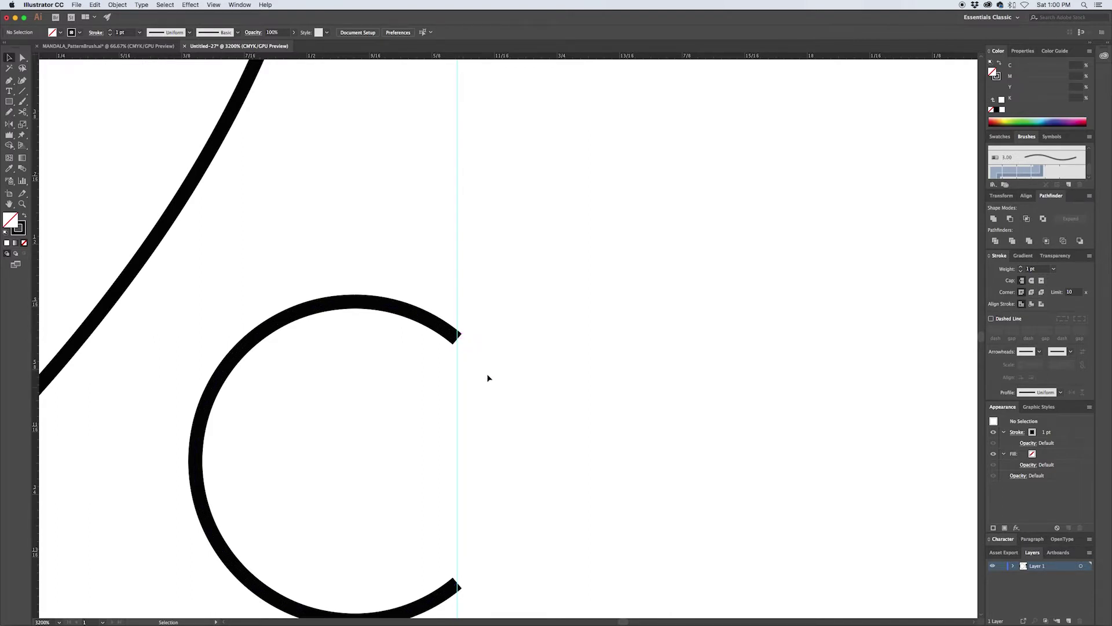
{"action": "key", "text": "super+minus"}
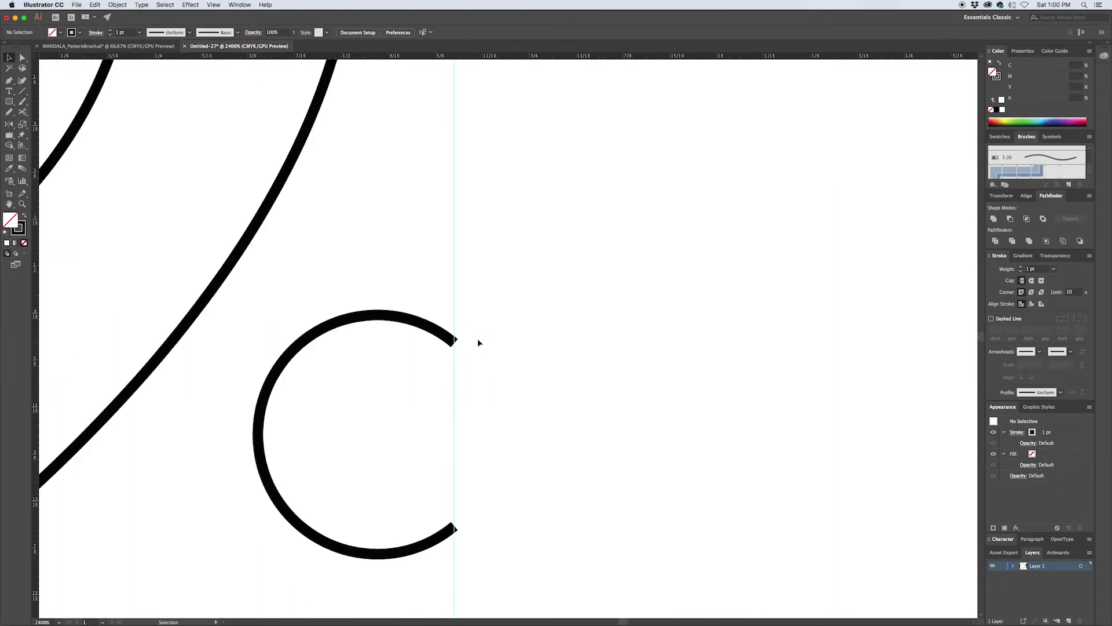
{"action": "left_click", "coordinate": [418, 322]}
{"action": "key", "text": "Delete"}
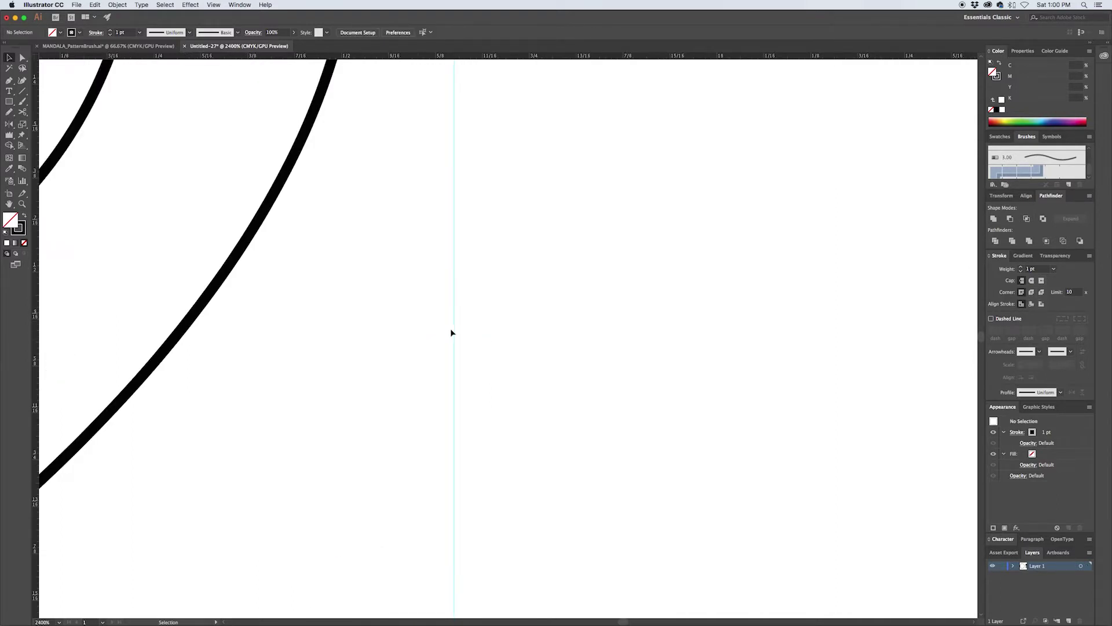
Draw a new circle and delete its right anchor, leaving a left-facing half-circle arc
{"action": "key", "text": "l"}
{"action": "left_click_drag", "start_coordinate": [601, 480], "coordinate": [484, 372]}
{"action": "key", "text": "a"}
{"action": "left_click", "coordinate": [672, 408]}
{"action": "left_click_drag", "start_coordinate": [751, 494], "coordinate": [680, 464]}
{"action": "key", "text": "Delete"}
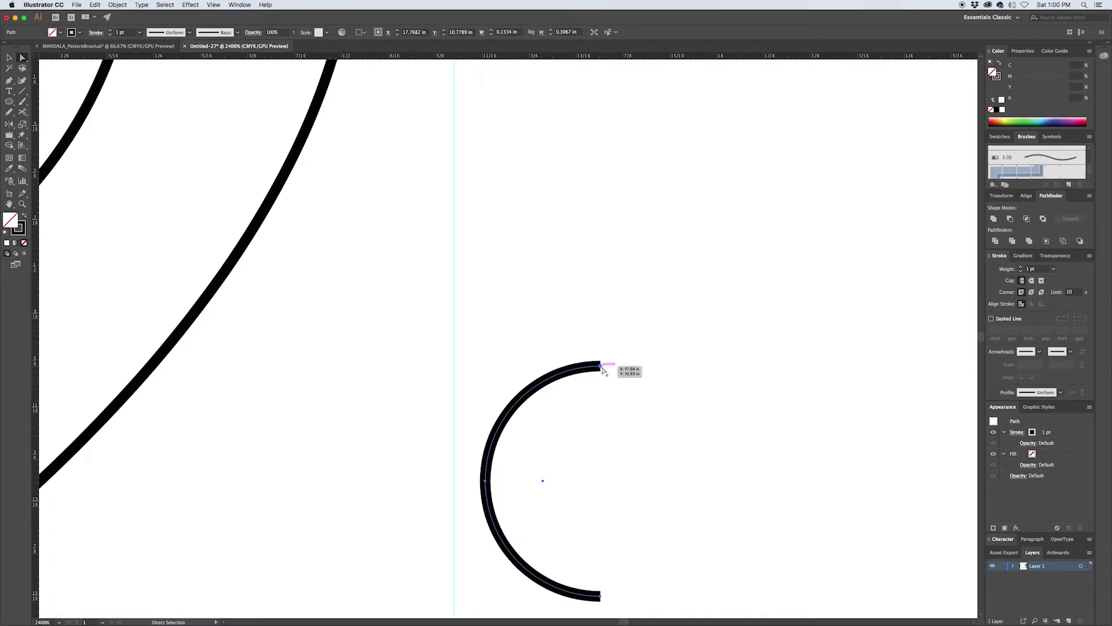
{"action": "key", "text": "super+shift+a"}
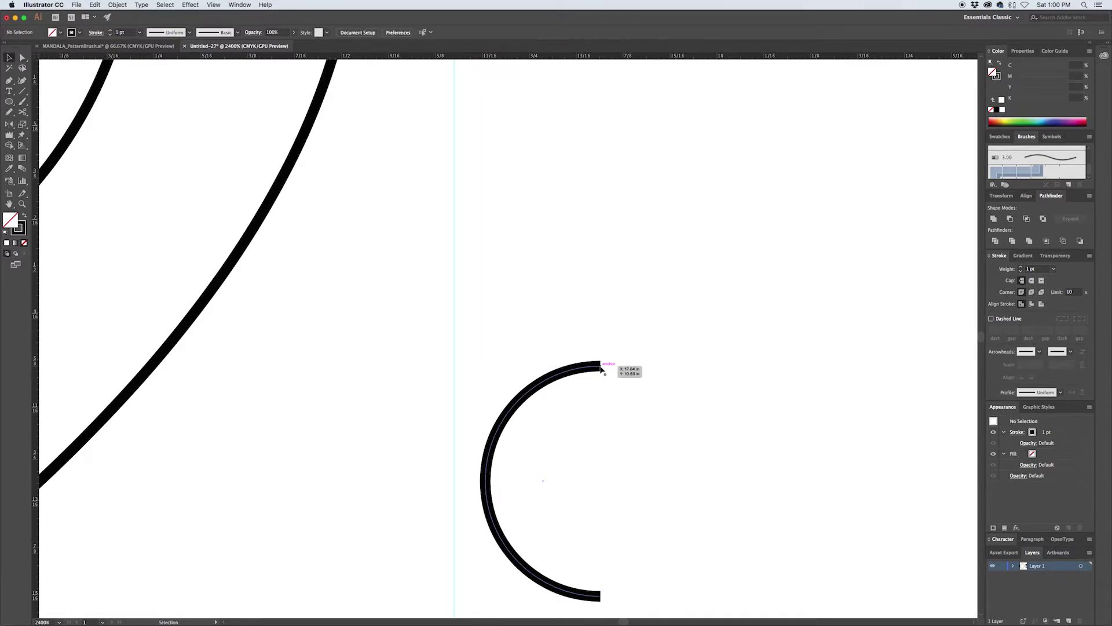
Enlarge the half-circle arc and snap its end onto the edge guide
{"action": "left_click_drag", "start_coordinate": [601, 368], "coordinate": [456, 422]}
{"action": "left_click", "coordinate": [553, 396]}
{"action": "scroll", "coordinate": [552, 394], "scroll_direction": "down", "scroll_amount": 5}
{"action": "scroll", "coordinate": [538, 412], "scroll_direction": "up", "scroll_amount": 2}
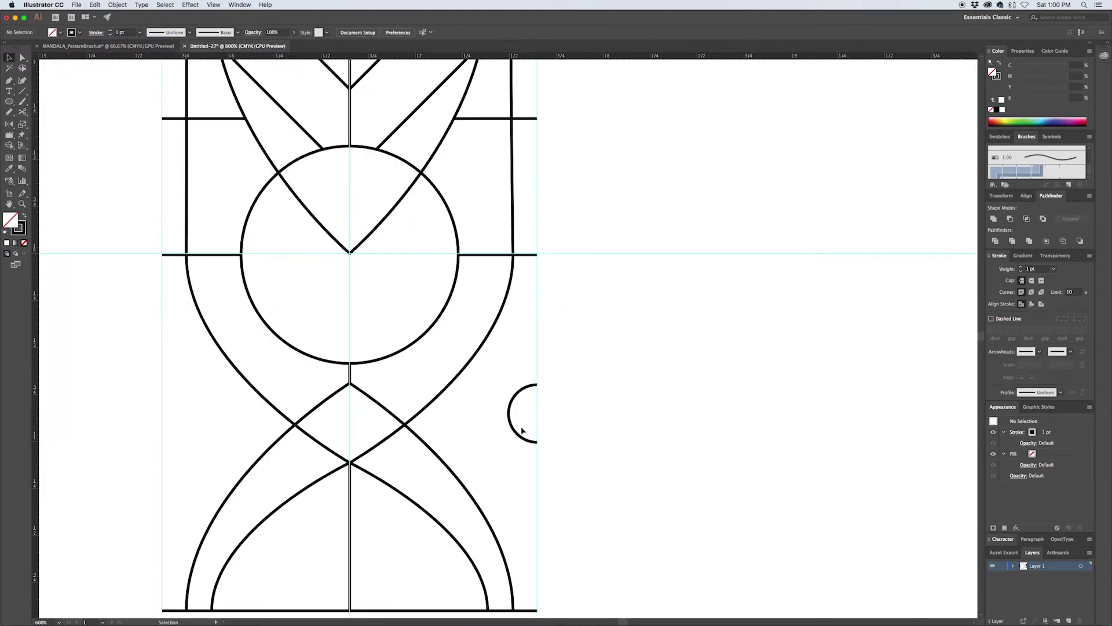
{"action": "left_click", "coordinate": [514, 436]}
{"action": "left_click_drag", "start_coordinate": [509, 444], "coordinate": [488, 486]}
{"action": "left_click", "coordinate": [586, 399]}
{"action": "scroll", "coordinate": [546, 387], "scroll_direction": "up", "scroll_amount": 1}
{"action": "scroll", "coordinate": [546, 387], "scroll_direction": "up", "scroll_amount": 3}
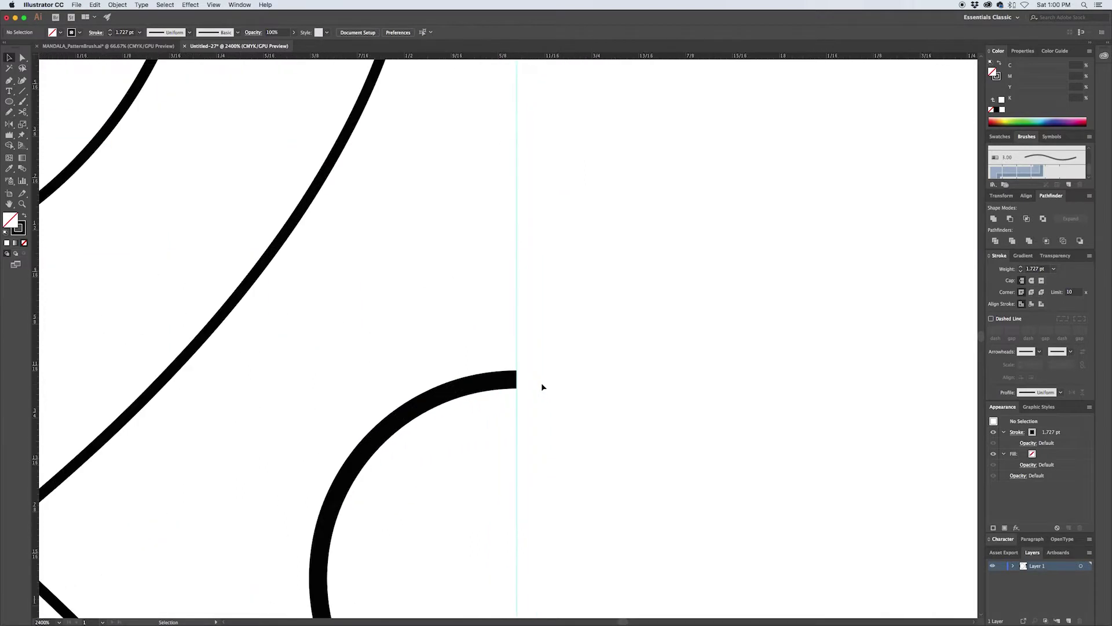
{"action": "left_click_drag", "start_coordinate": [508, 380], "coordinate": [519, 343]}
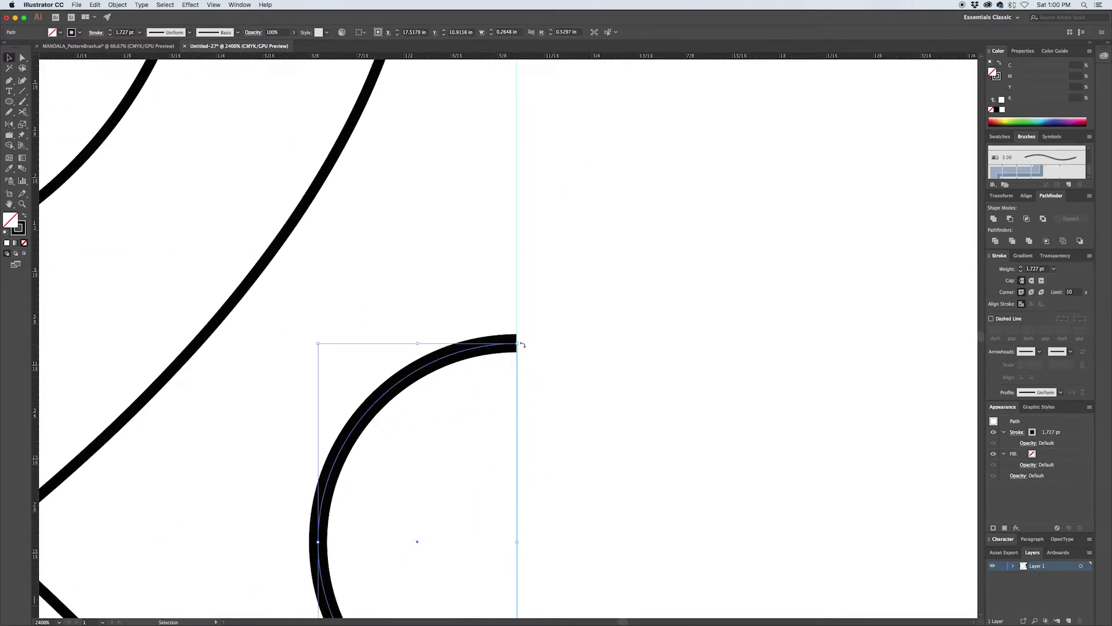
{"action": "left_click", "coordinate": [527, 354]}
{"action": "scroll", "coordinate": [524, 360], "scroll_direction": "down", "scroll_amount": 3}
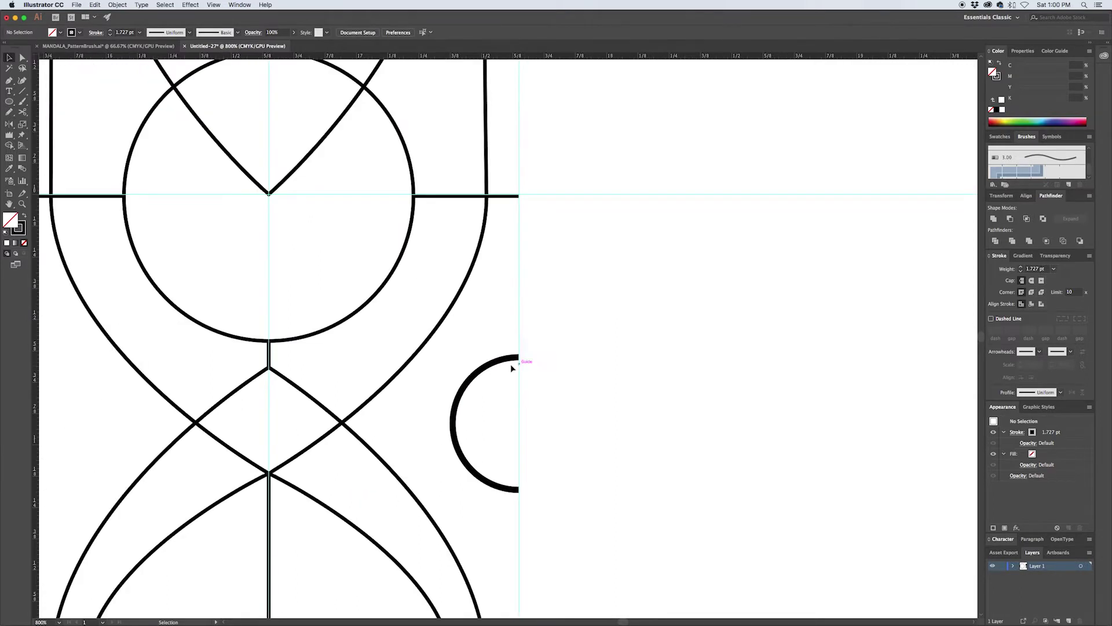
Reflect a copy of the arc across the centre line onto the opposite guide
{"action": "left_click", "coordinate": [492, 361]}
{"action": "scroll", "coordinate": [493, 362], "scroll_direction": "left", "scroll_amount": 3}
{"action": "key", "text": "o"}
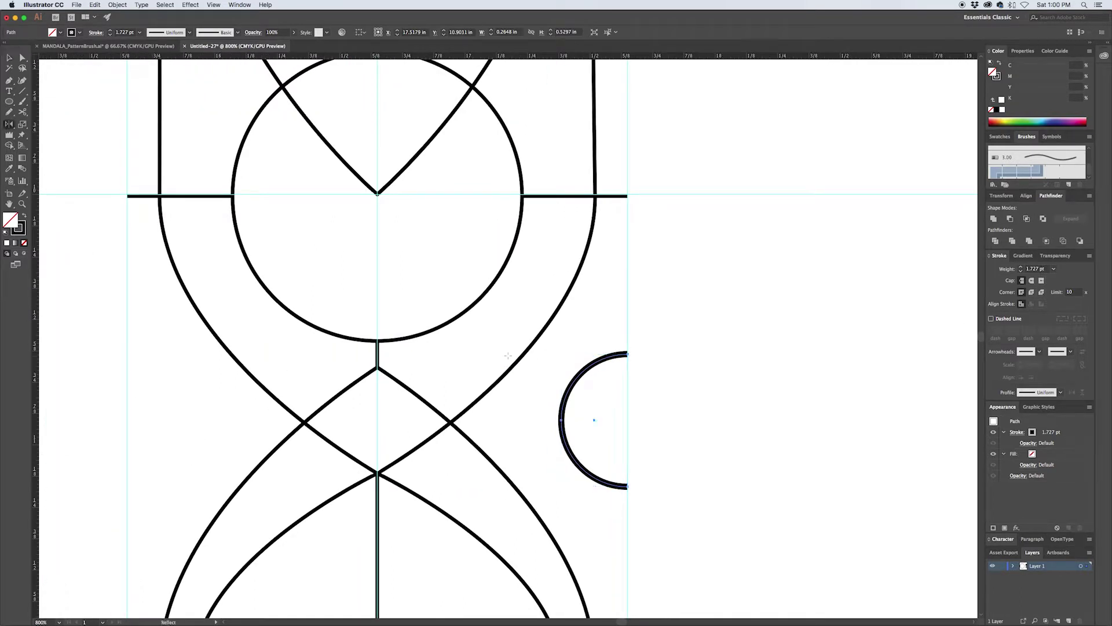
{"action": "left_click", "coordinate": [377, 366], "text": "alt"}
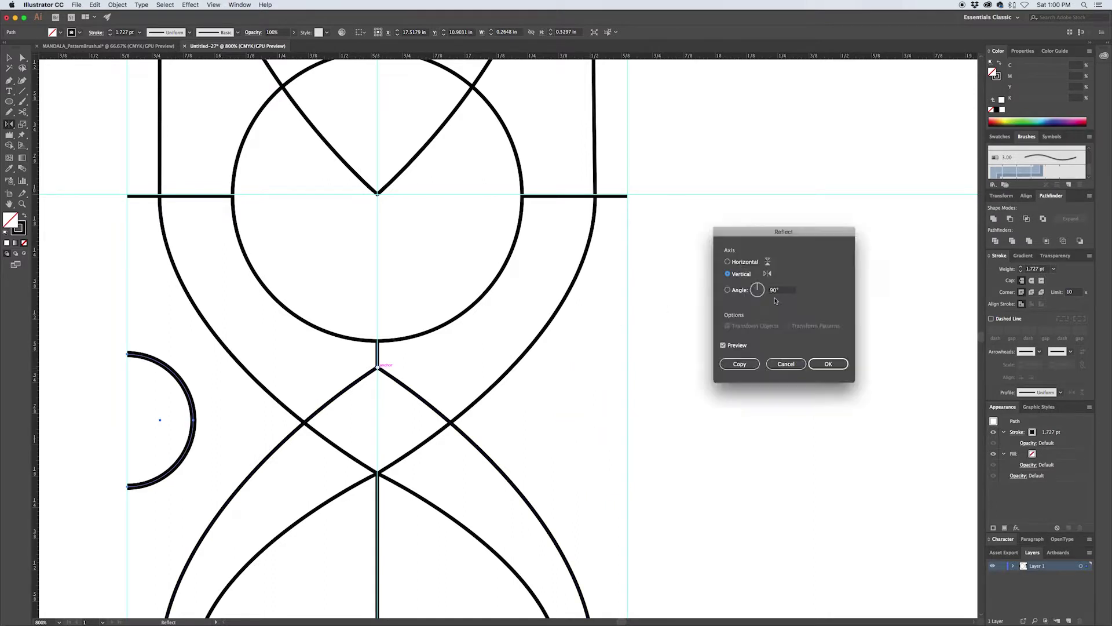
{"action": "left_click", "coordinate": [740, 364]}
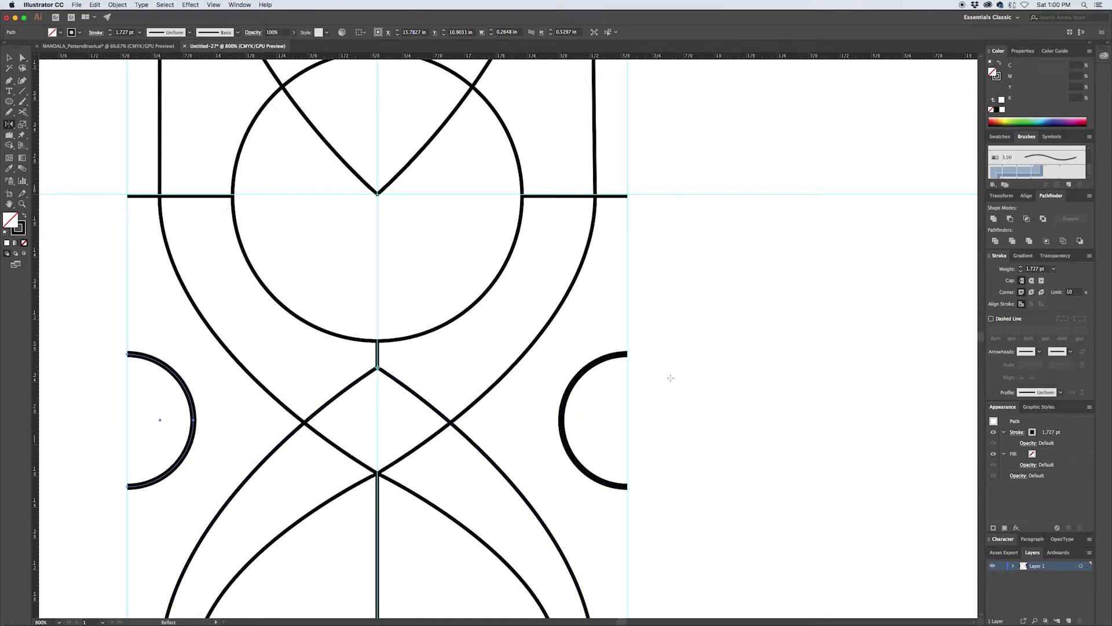
{"action": "key", "text": "v"}
{"action": "left_click", "coordinate": [693, 363]}
{"action": "scroll", "coordinate": [695, 363], "scroll_direction": "down", "scroll_amount": 4}
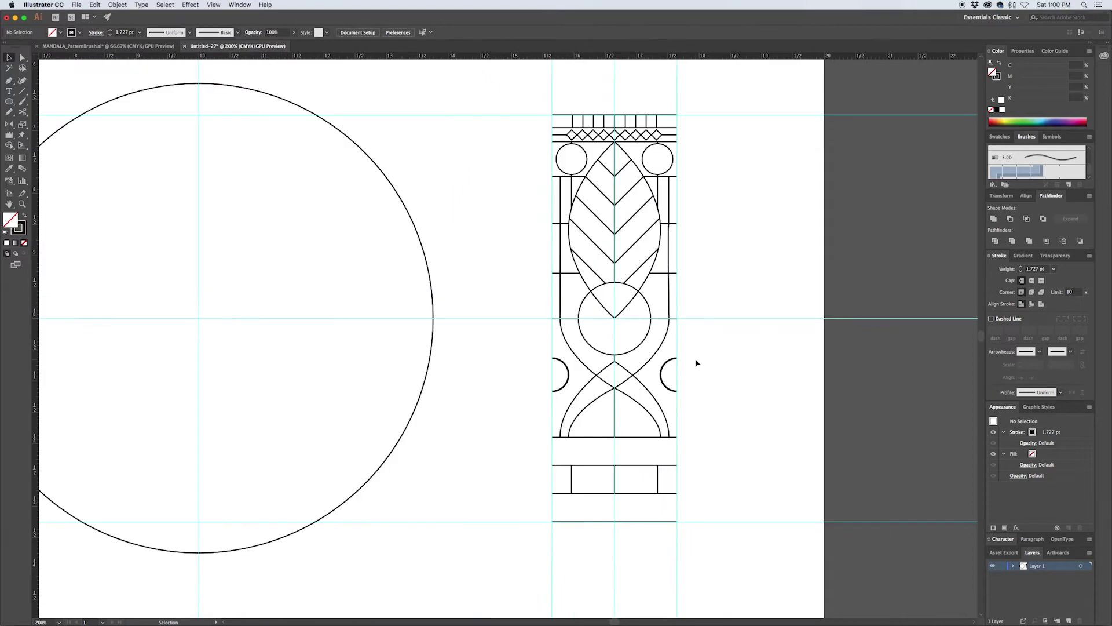
Select all paths of the pattern tile and set their stroke weight to 1 pt
{"action": "scroll", "coordinate": [686, 373], "scroll_direction": "up", "scroll_amount": 1}
{"action": "scroll", "coordinate": [687, 372], "scroll_direction": "down", "scroll_amount": 1}
{"action": "left_click_drag", "start_coordinate": [498, 548], "coordinate": [683, 485]}
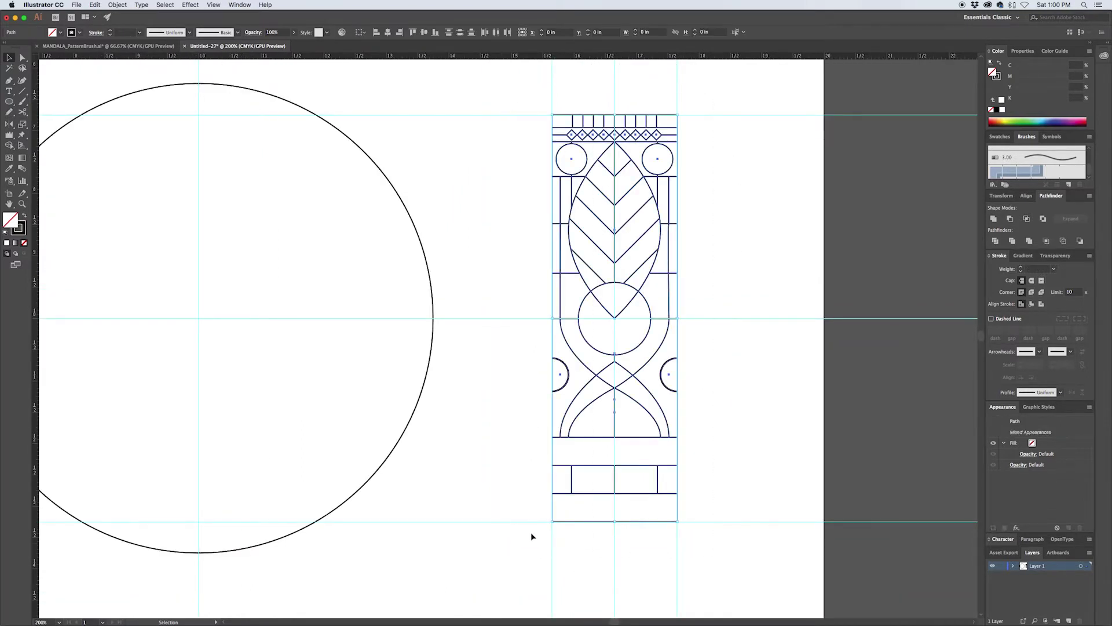
{"action": "left_click", "coordinate": [1054, 270]}
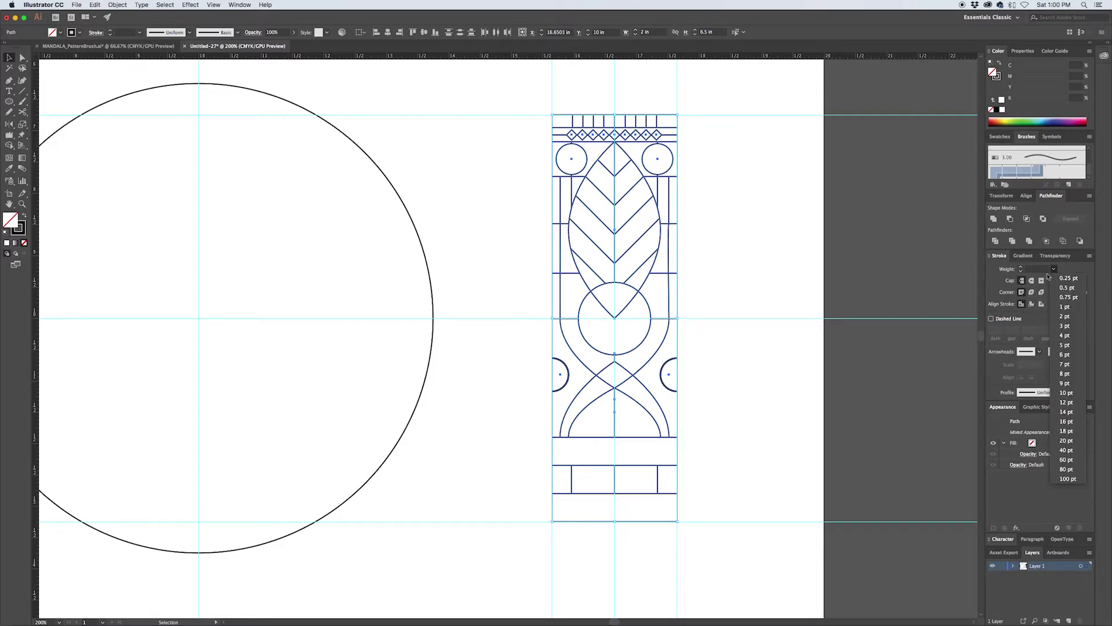
{"action": "left_click", "coordinate": [1064, 307]}
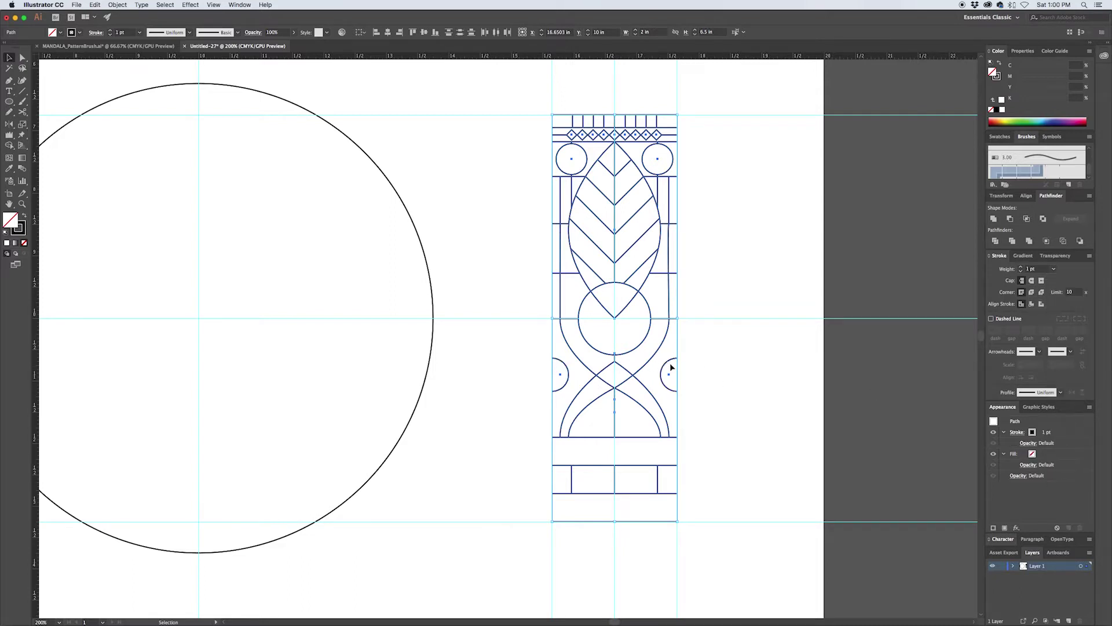
{"action": "left_click", "coordinate": [717, 392]}
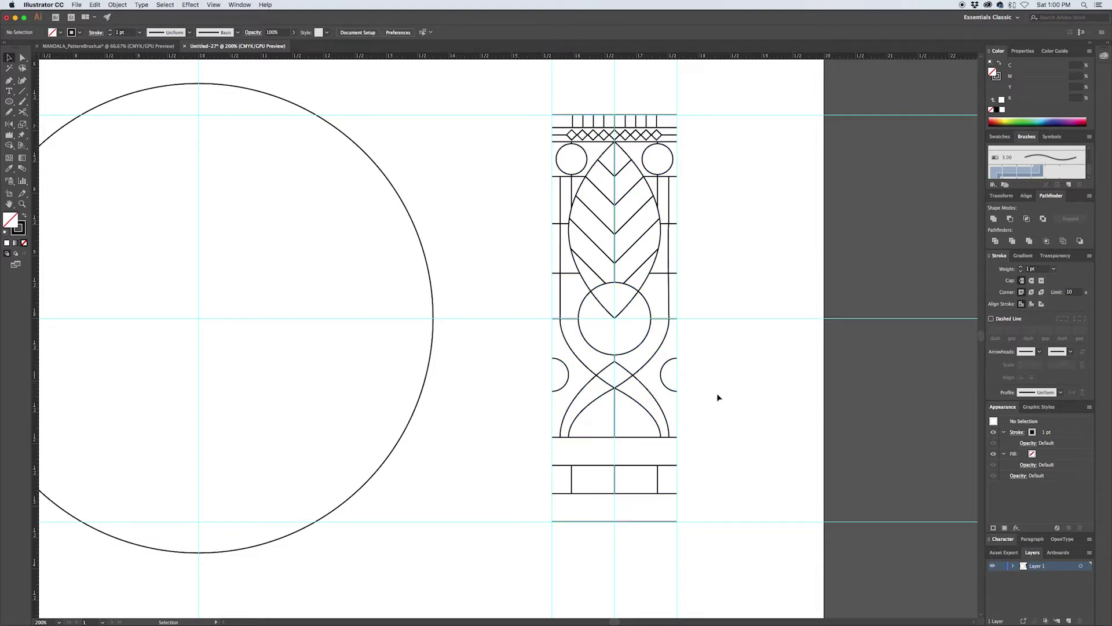
{"action": "scroll", "coordinate": [717, 393], "scroll_direction": "down", "scroll_amount": 1}
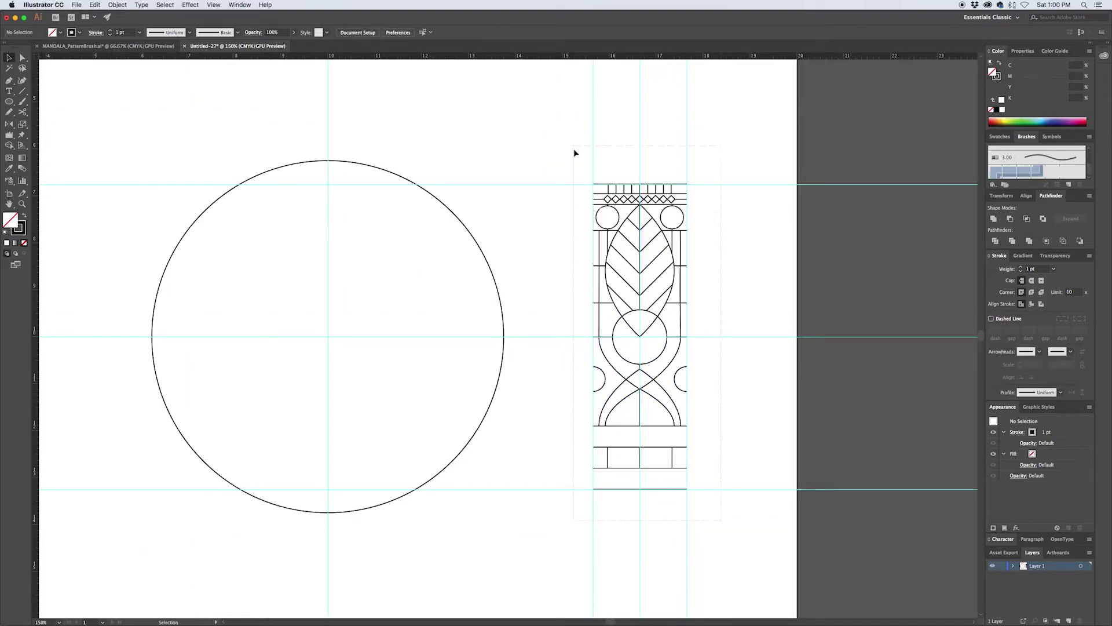
{"action": "left_click_drag", "start_coordinate": [578, 169], "coordinate": [578, 171]}
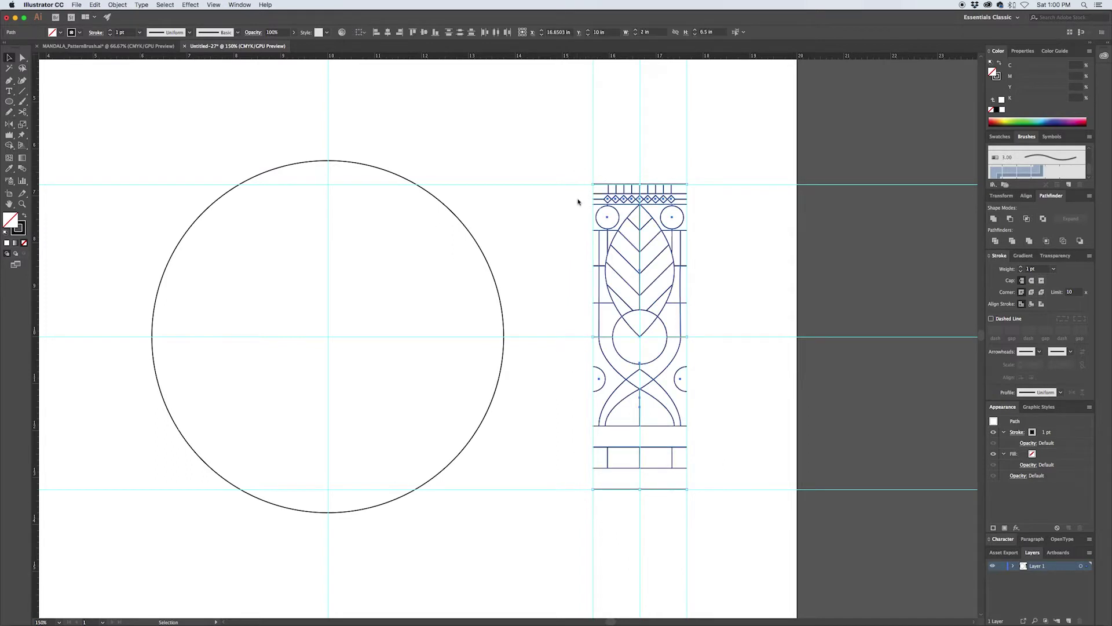
Create Pattern Brush 1 from the tile with outer corner set to None and Tints colorization
{"action": "left_click", "coordinate": [1089, 137]}
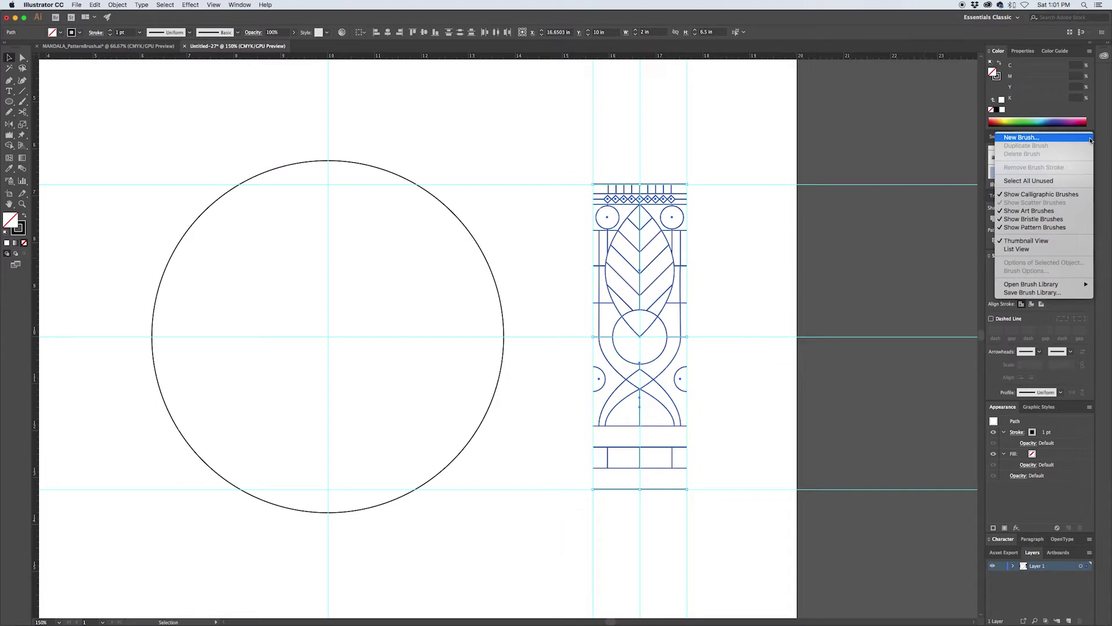
{"action": "left_click", "coordinate": [1023, 138]}
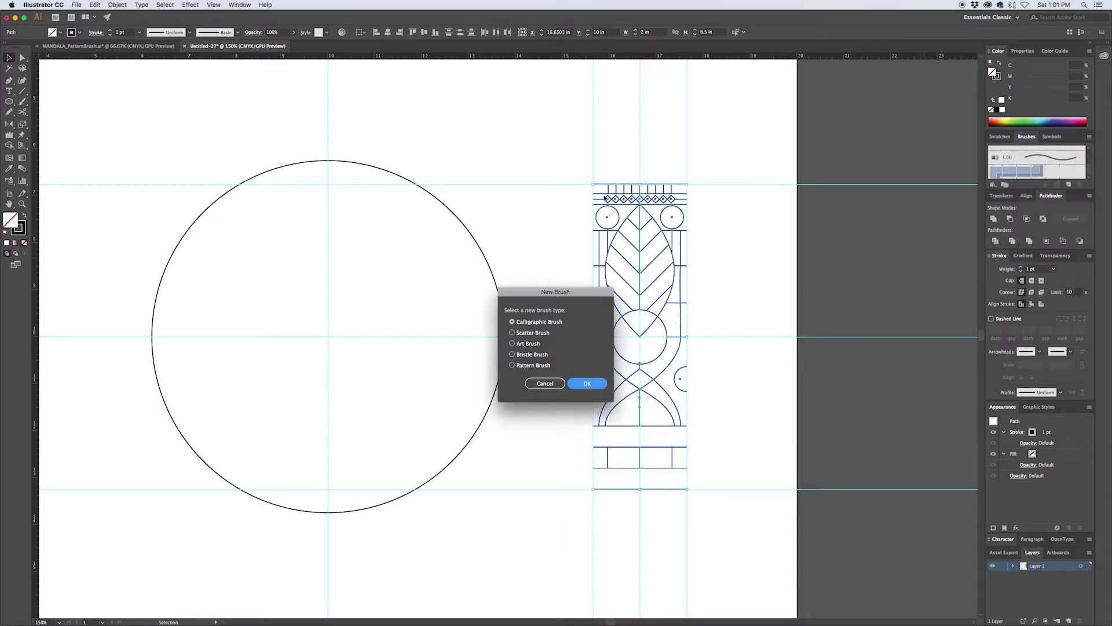
{"action": "left_click", "coordinate": [512, 365]}
{"action": "left_click", "coordinate": [587, 386]}
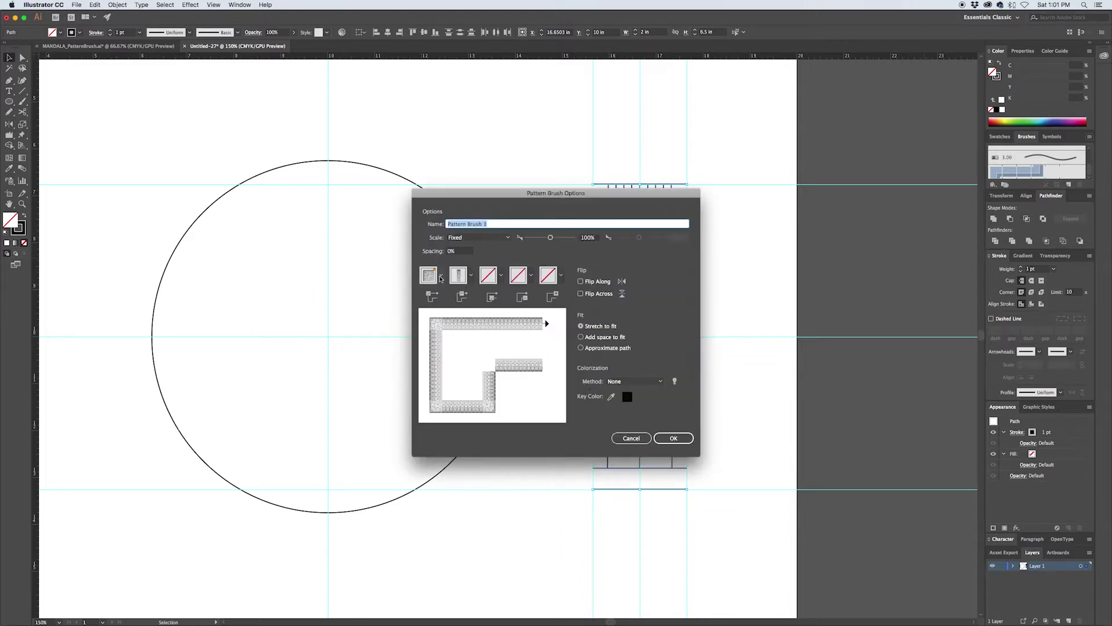
{"action": "left_click", "coordinate": [440, 276]}
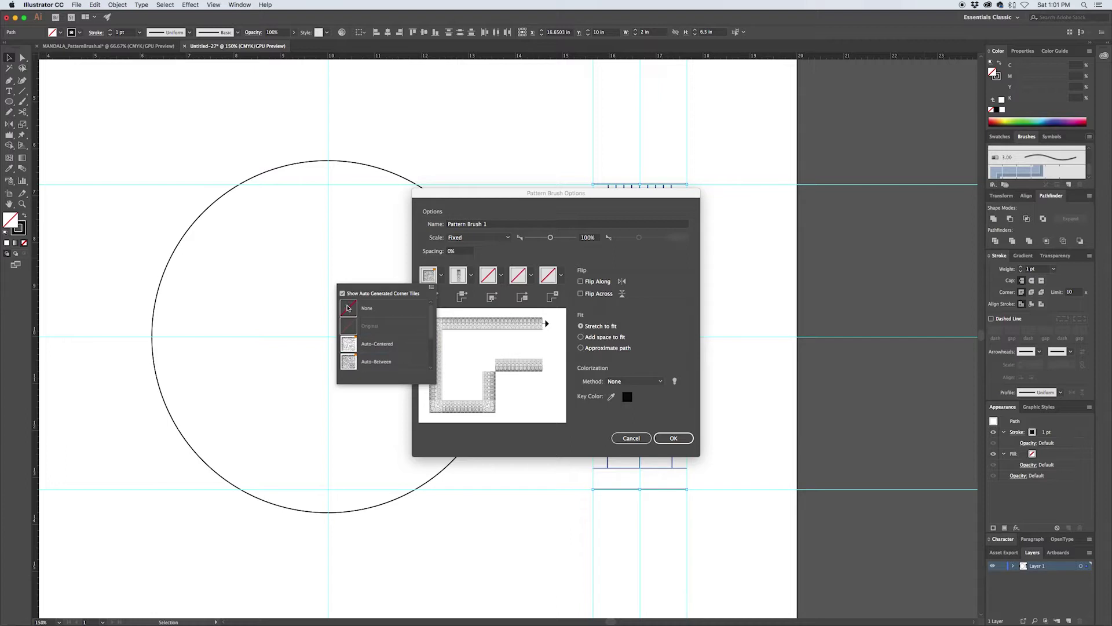
{"action": "left_click", "coordinate": [348, 308]}
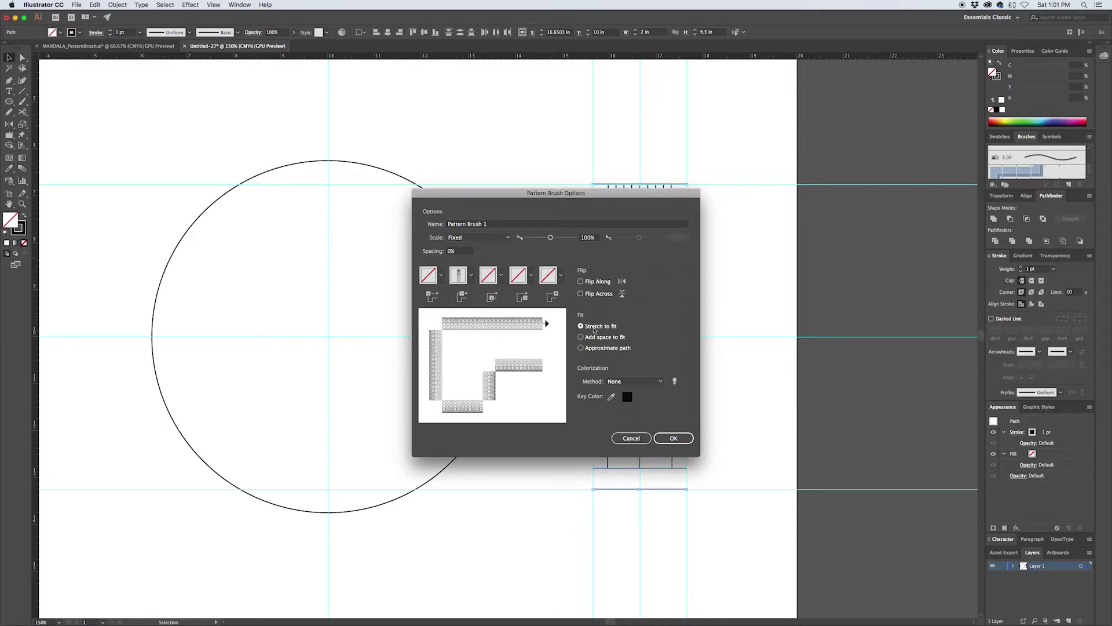
{"action": "left_click", "coordinate": [635, 382]}
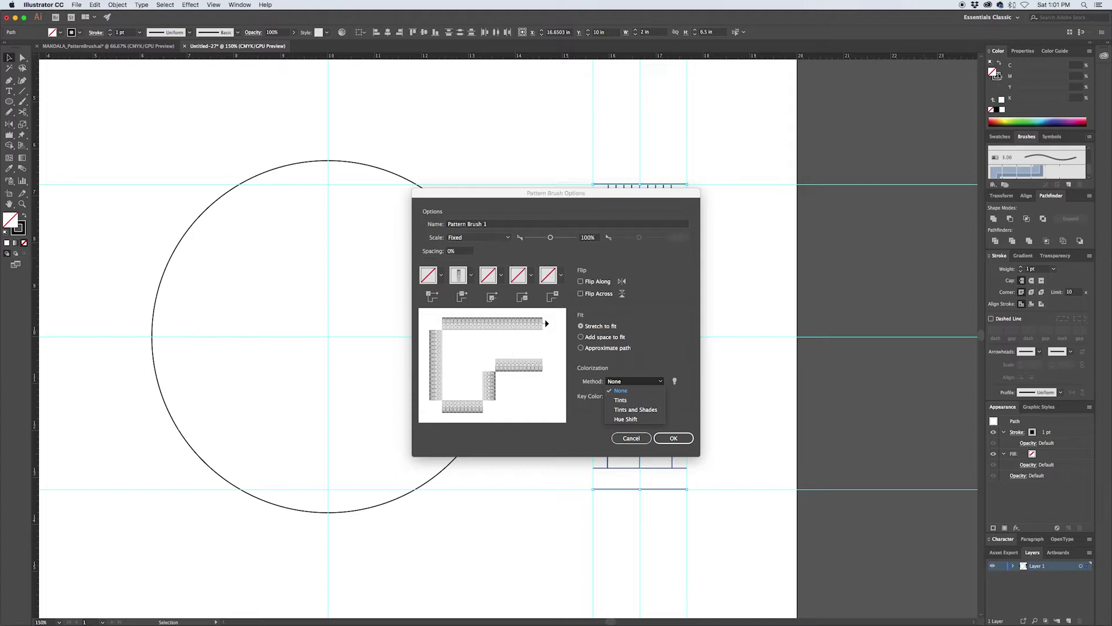
{"action": "left_click", "coordinate": [618, 401]}
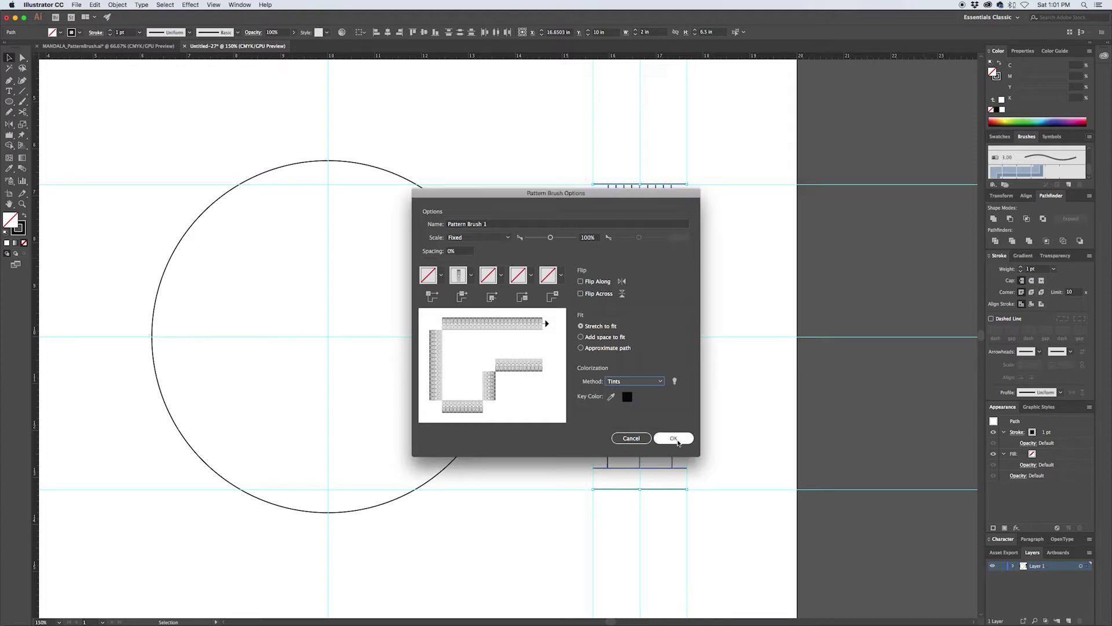
{"action": "left_click", "coordinate": [674, 438]}
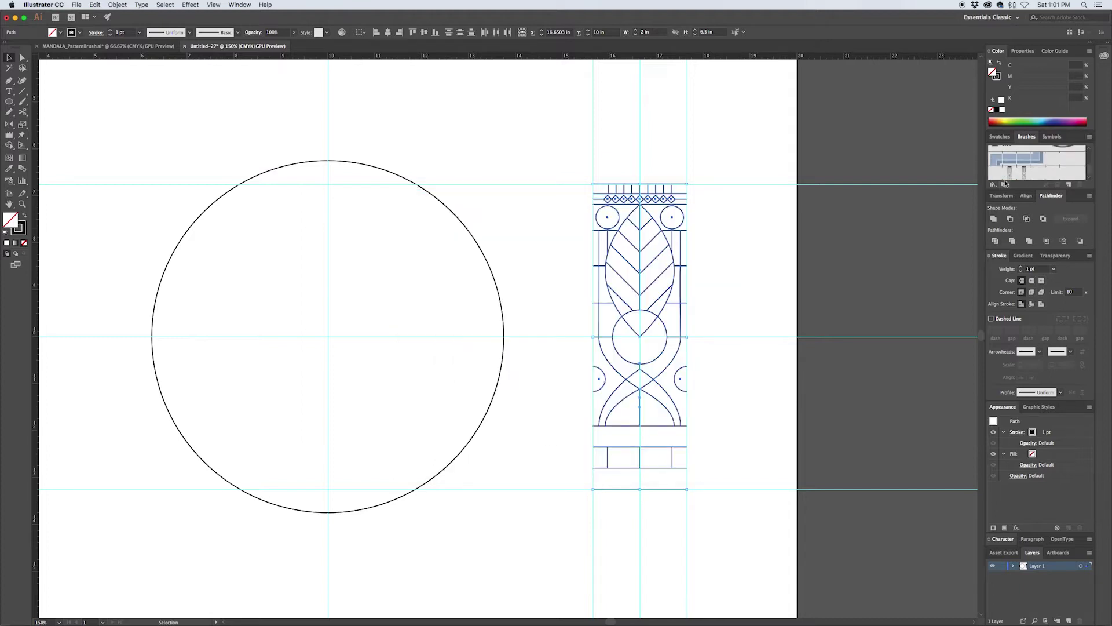
Move the pattern tile artwork off the artboard to the right
{"action": "left_click", "coordinate": [721, 183]}
{"action": "left_click", "coordinate": [632, 285]}
{"action": "left_click_drag", "start_coordinate": [622, 256], "coordinate": [860, 269]}
{"action": "left_click", "coordinate": [753, 256]}
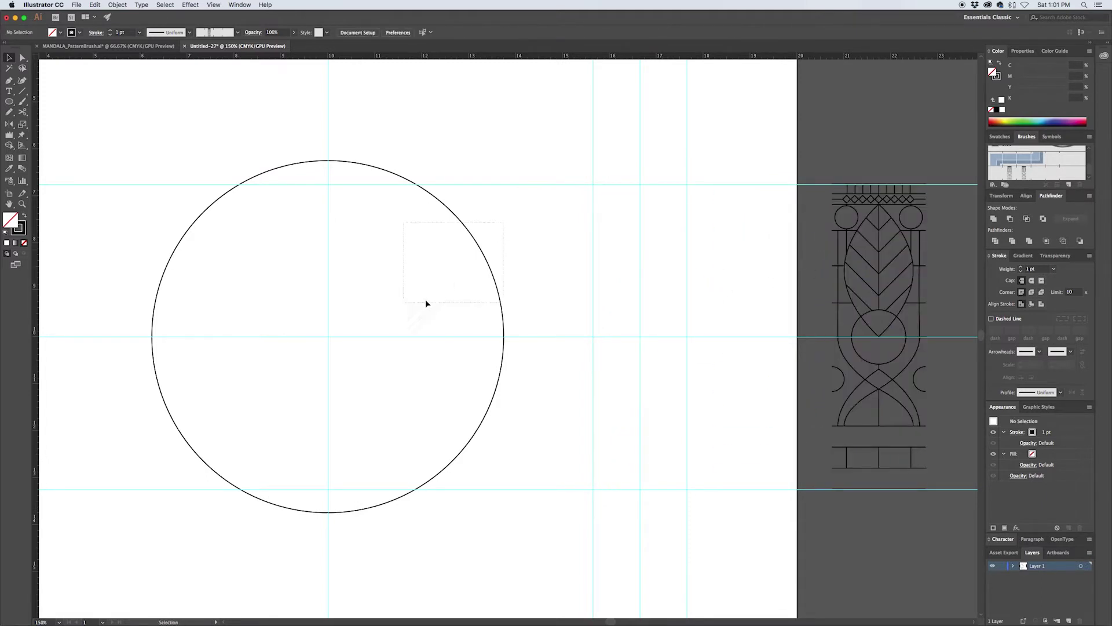
Apply Pattern Brush 1 to the large circle and hide the guides
{"action": "left_click_drag", "start_coordinate": [455, 293], "coordinate": [453, 294]}
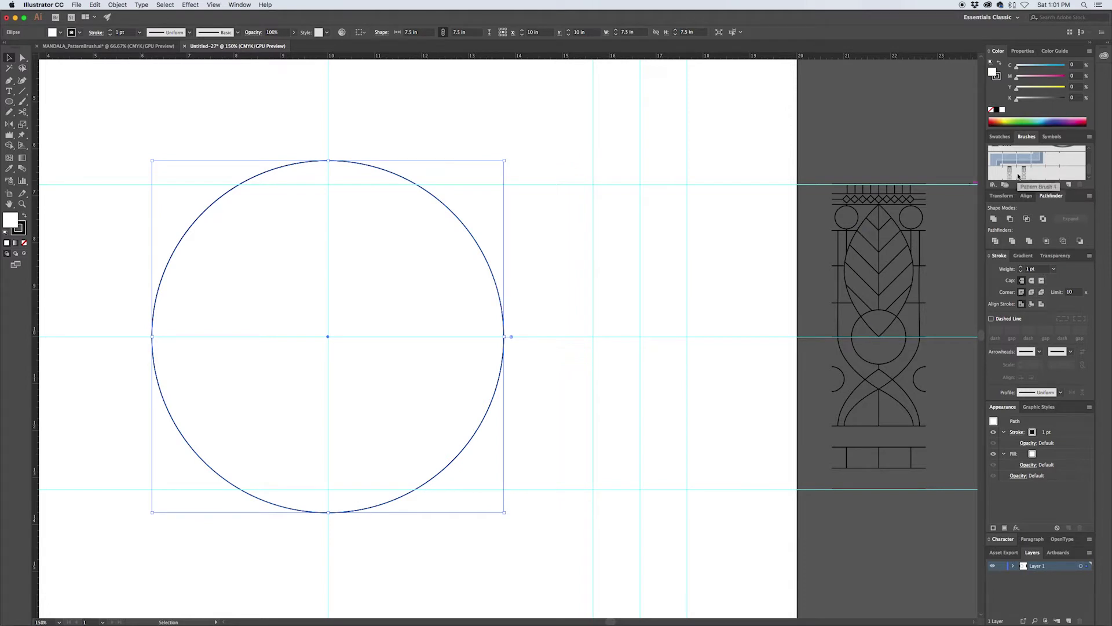
{"action": "left_click", "coordinate": [1018, 176]}
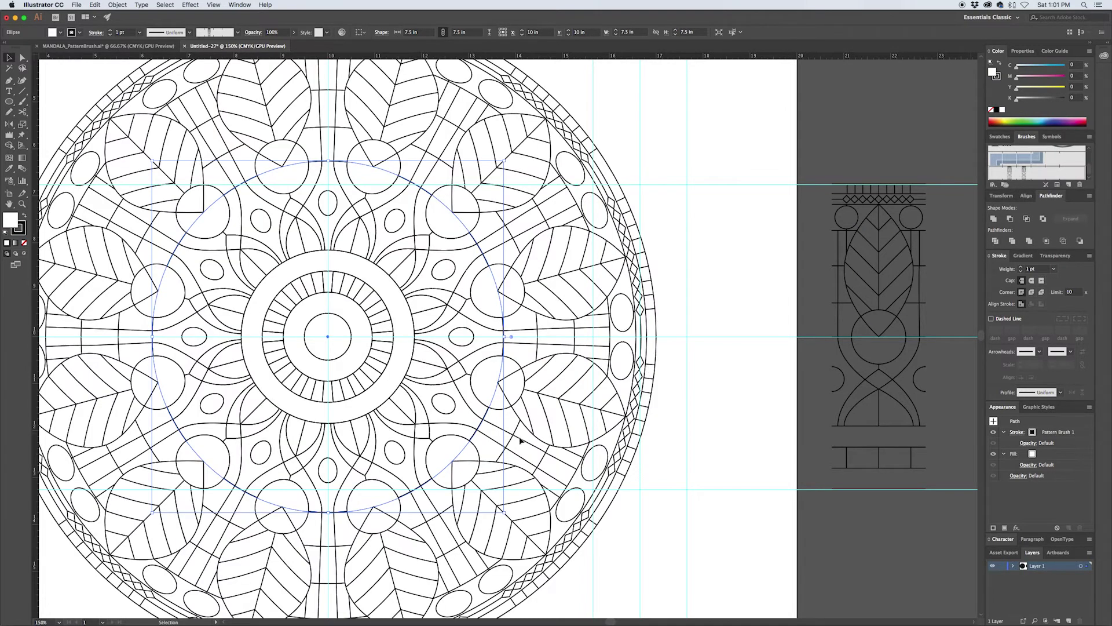
{"action": "scroll", "coordinate": [524, 441], "scroll_direction": "down", "scroll_amount": 1}
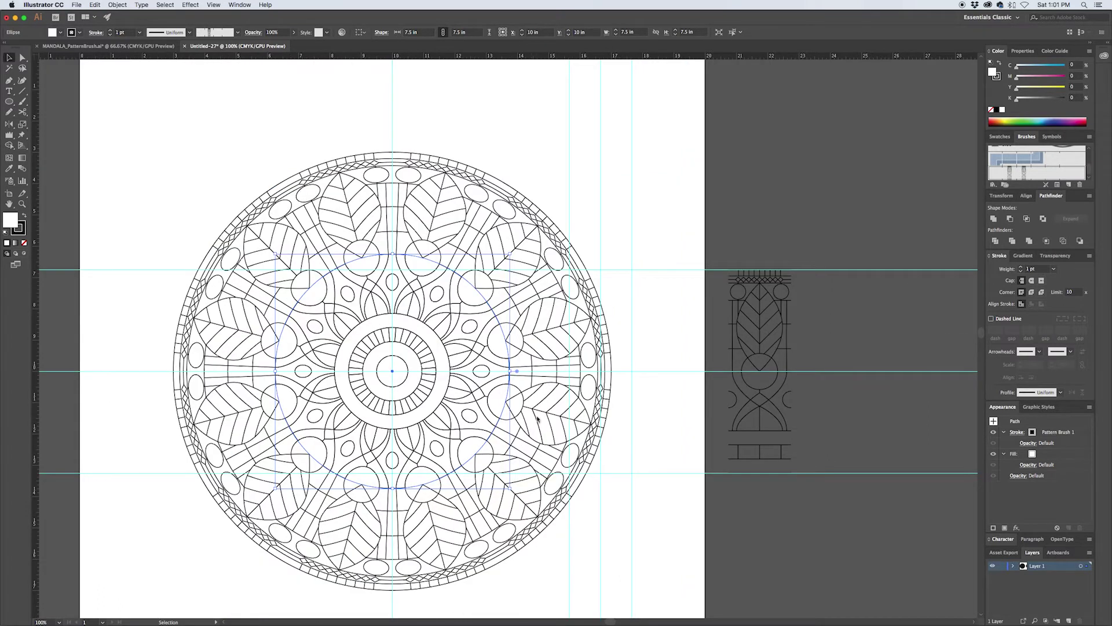
{"action": "key", "text": "super+semicolon"}
{"action": "left_click", "coordinate": [616, 190]}
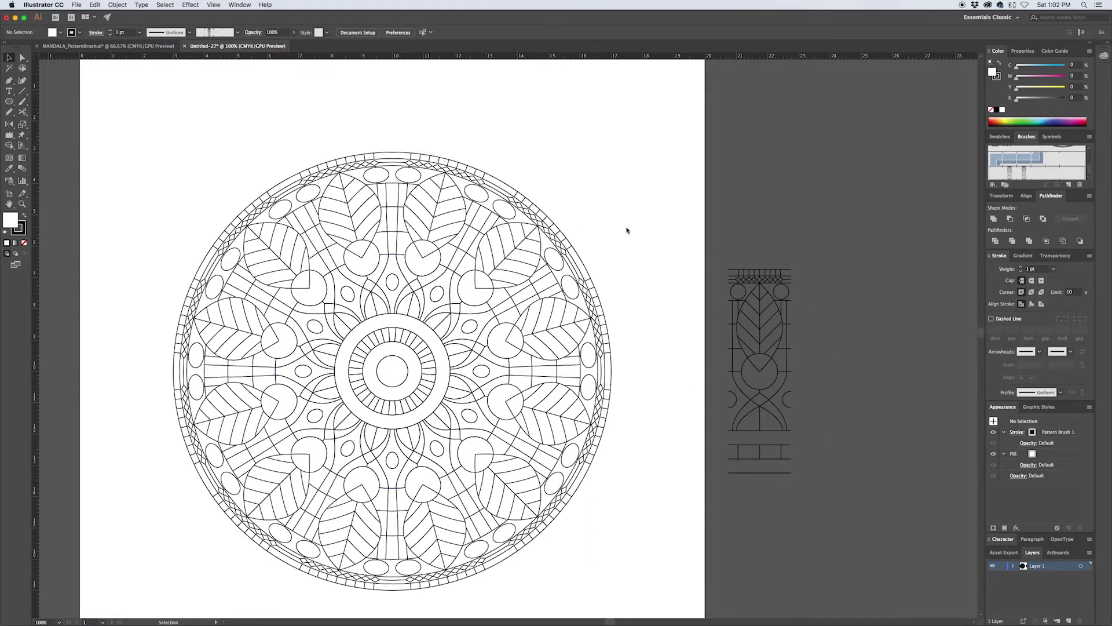
{"action": "left_click", "coordinate": [554, 278]}
{"action": "left_click", "coordinate": [1054, 269]}
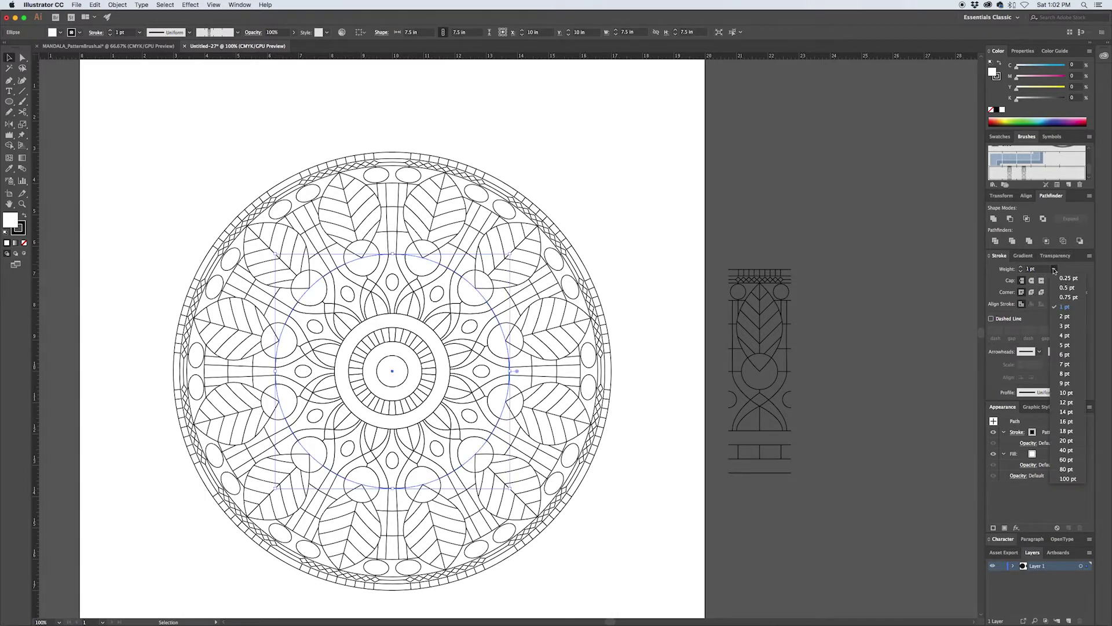
{"action": "left_click", "coordinate": [1069, 297]}
{"action": "left_click", "coordinate": [645, 253]}
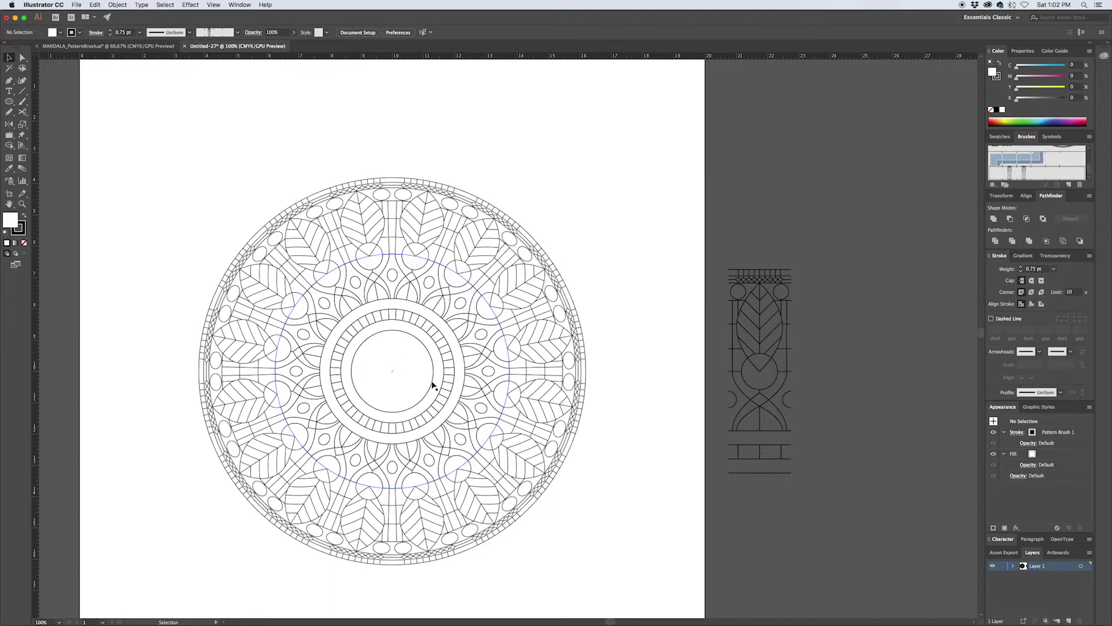
{"action": "left_click", "coordinate": [509, 353]}
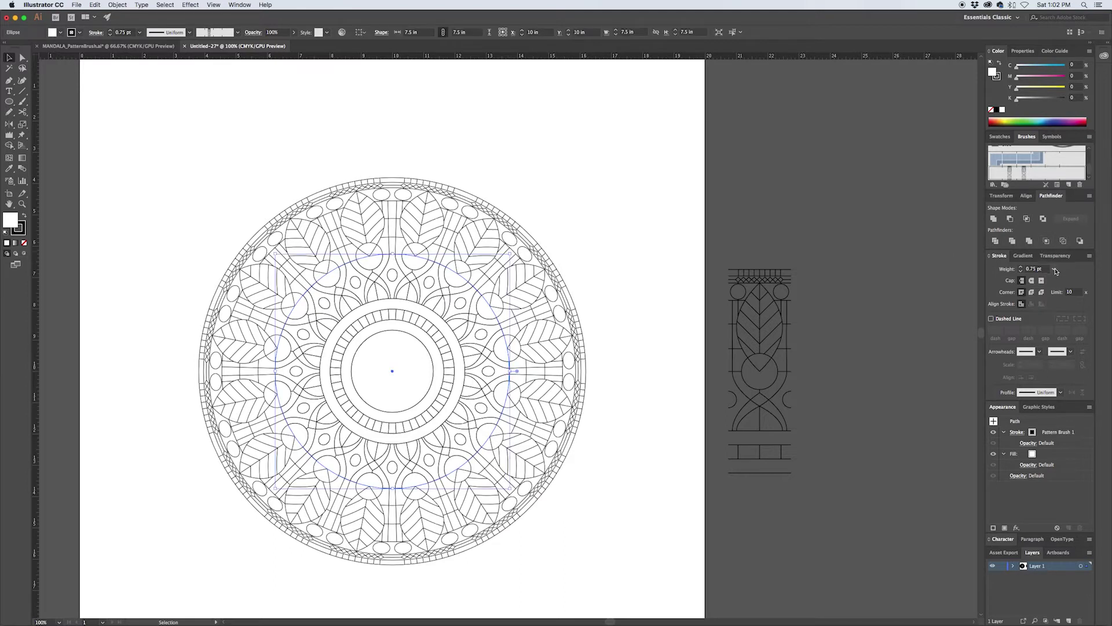
{"action": "left_click", "coordinate": [1054, 268]}
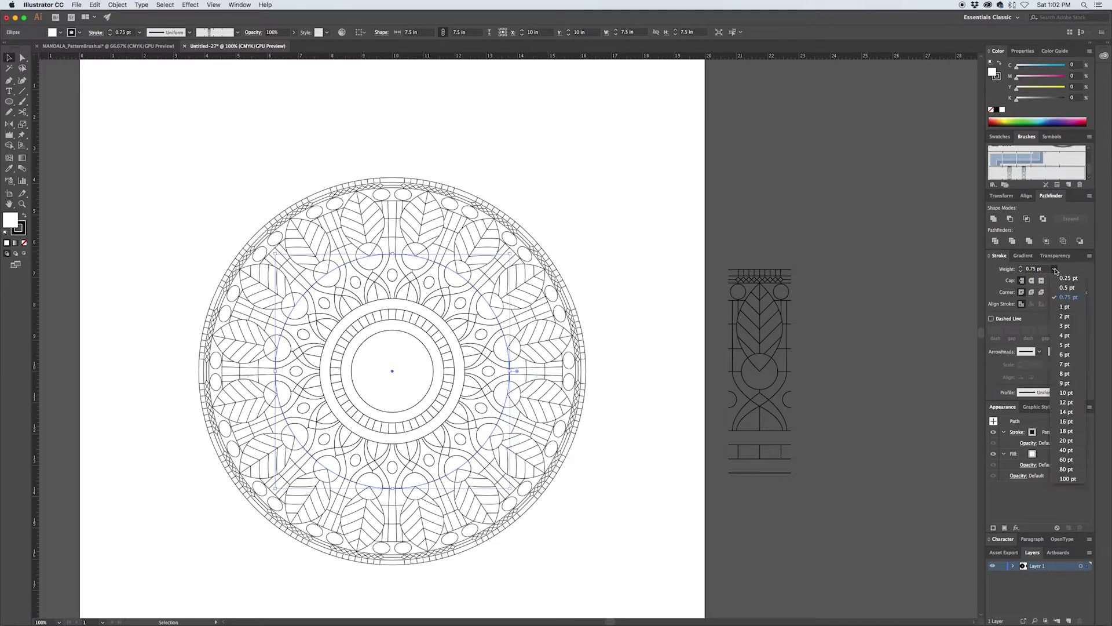
{"action": "left_click", "coordinate": [1065, 316]}
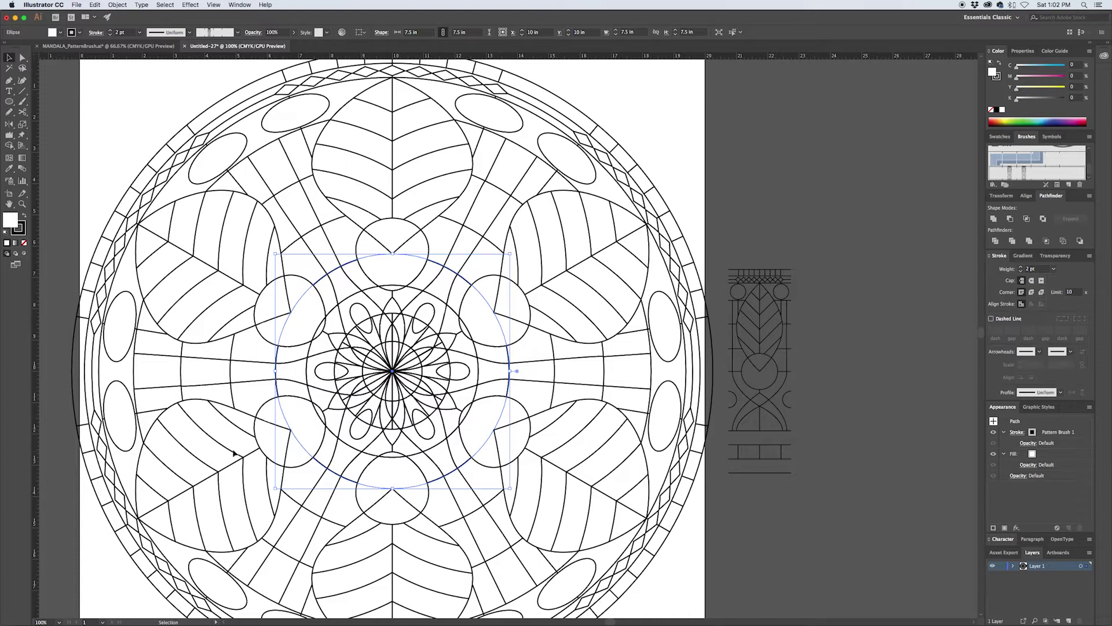
{"action": "left_click", "coordinate": [1054, 269]}
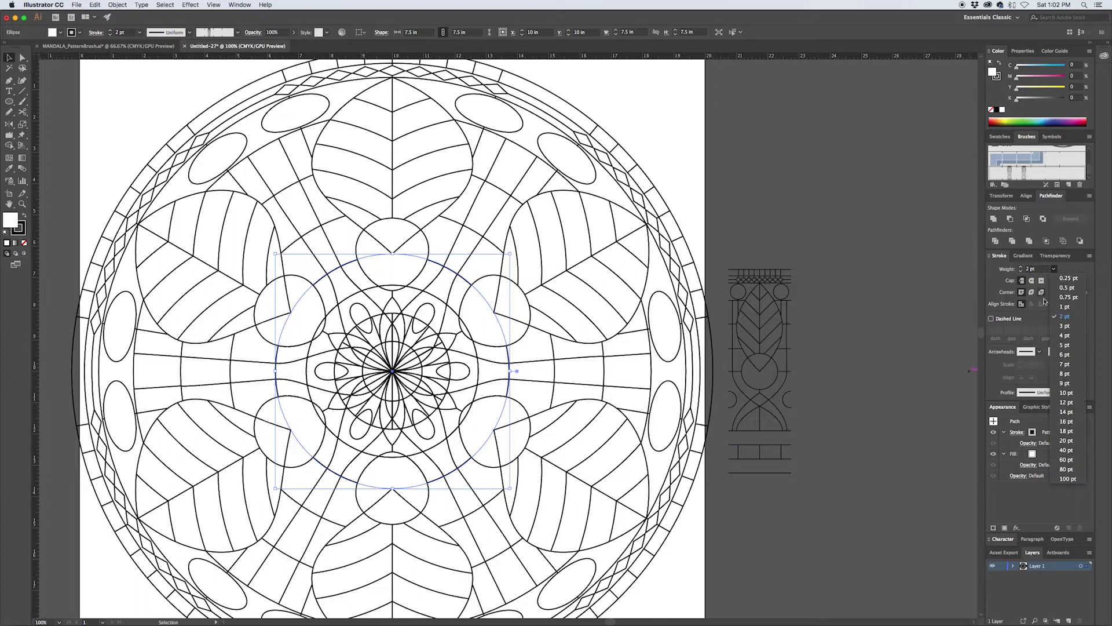
{"action": "left_click", "coordinate": [1064, 307]}
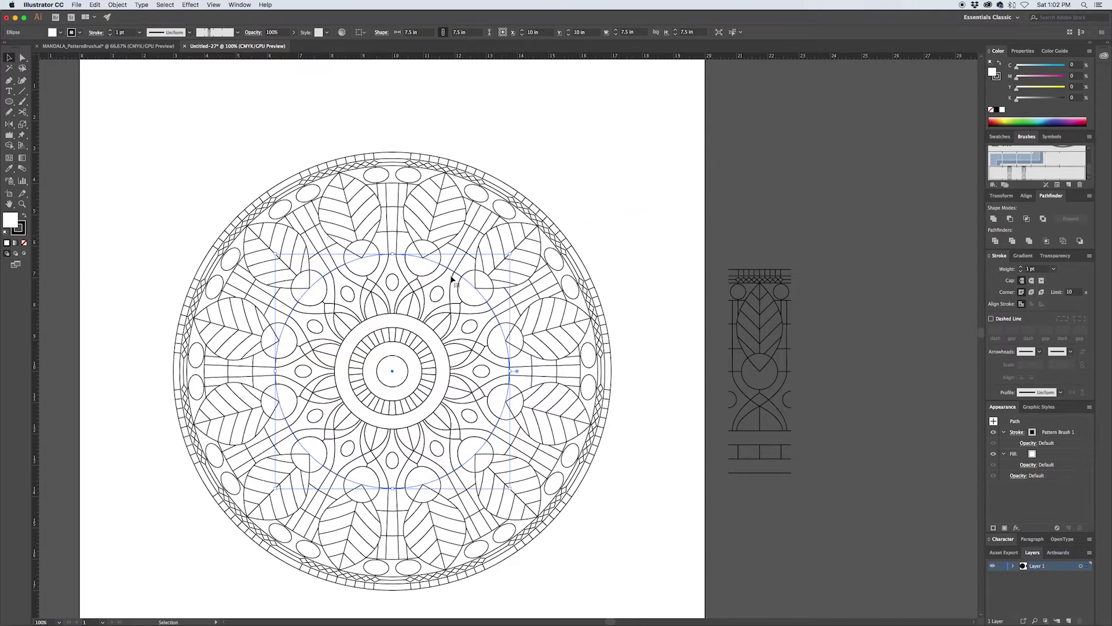
{"action": "left_click", "coordinate": [624, 269]}
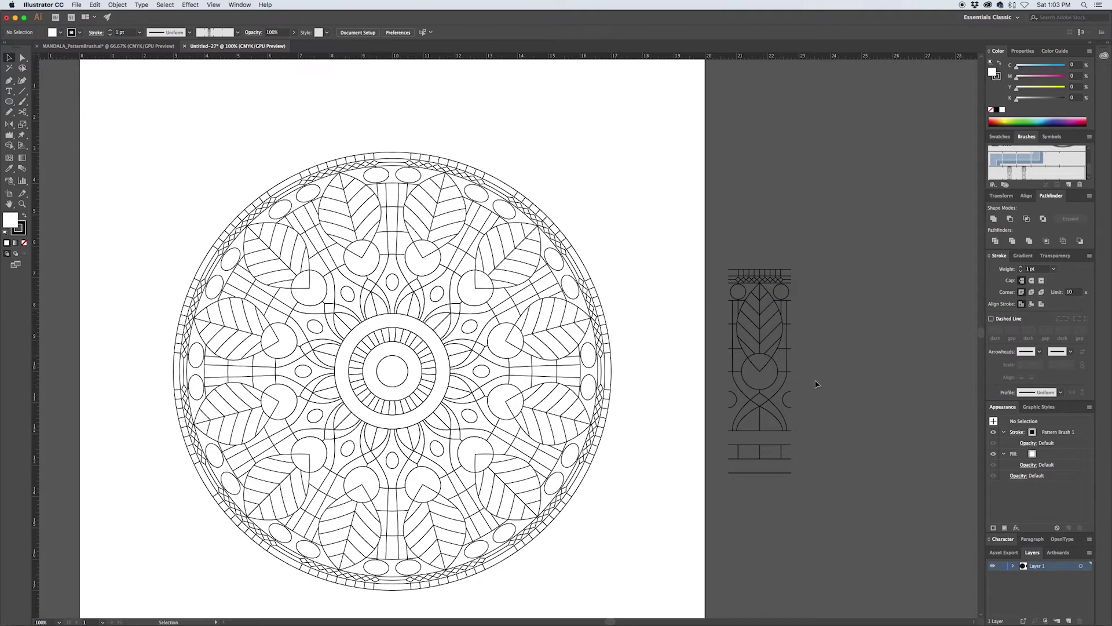
Add a short segment on the tile's left line and copy it straight across to the right
{"action": "scroll", "coordinate": [797, 385], "scroll_direction": "up", "scroll_amount": 3}
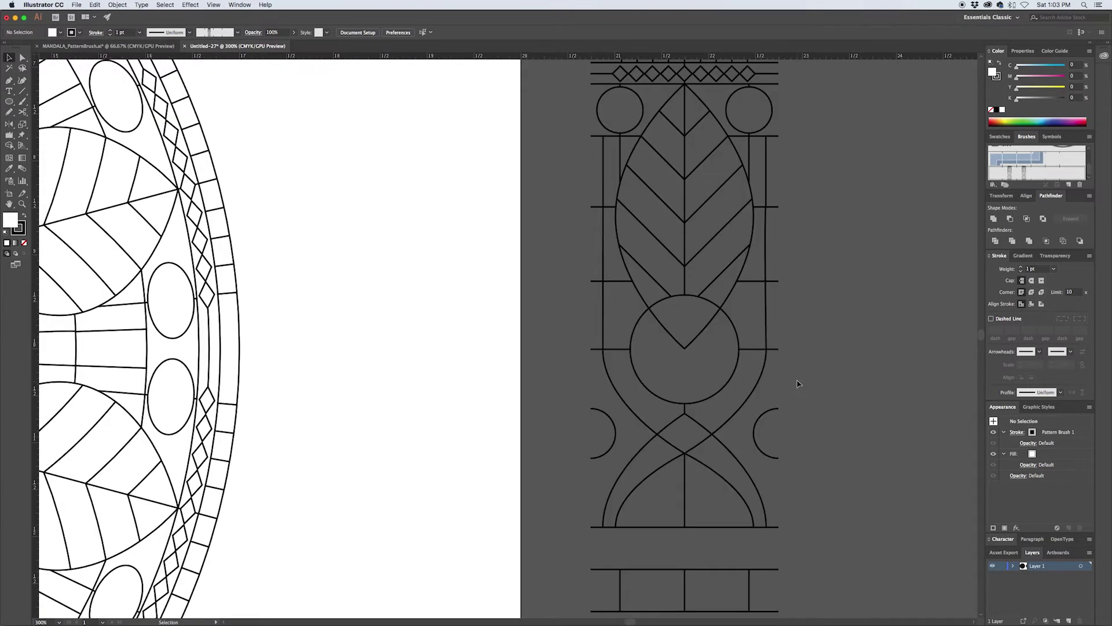
{"action": "key", "text": "p"}
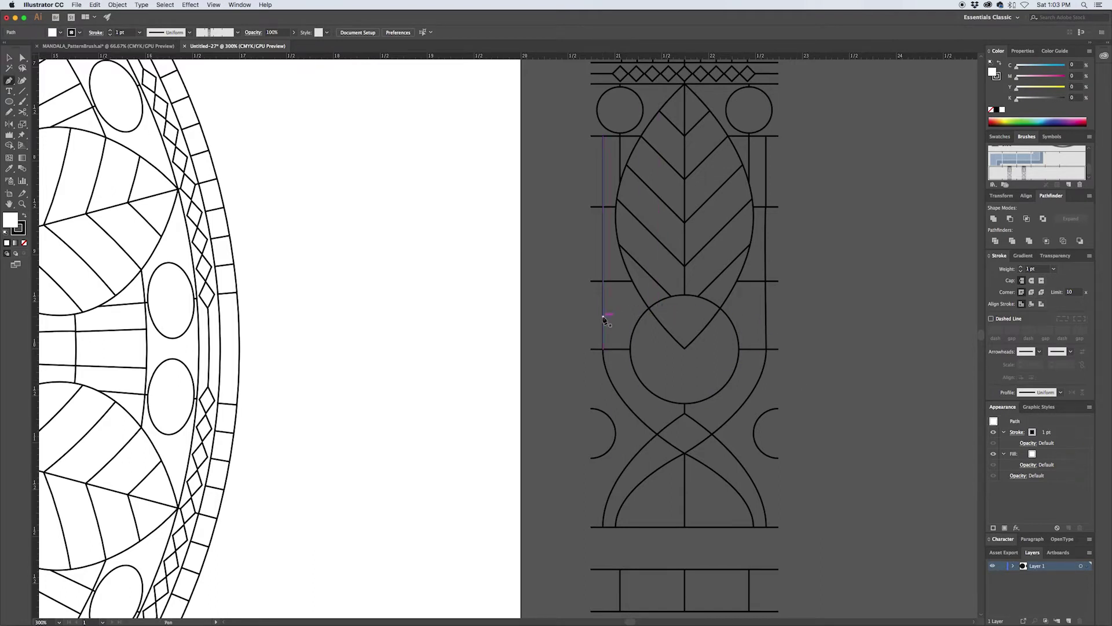
{"action": "left_click", "coordinate": [603, 318]}
{"action": "left_click", "coordinate": [593, 320], "text": "super"}
{"action": "key", "text": "v"}
{"action": "left_click_drag", "start_coordinate": [596, 319], "coordinate": [771, 318]}
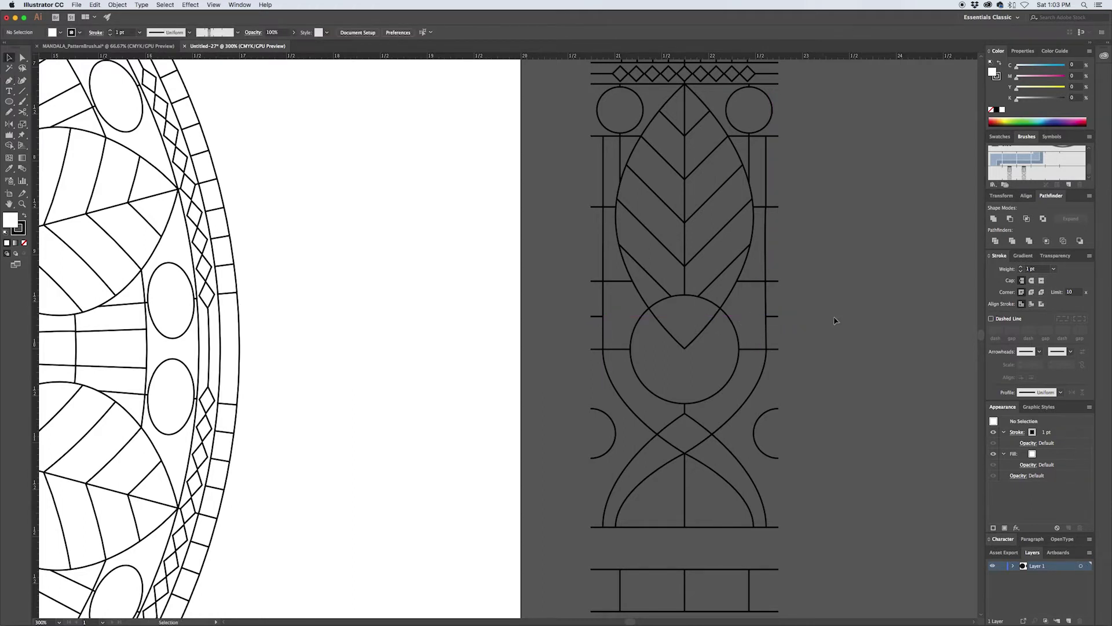
{"action": "scroll", "coordinate": [835, 318], "scroll_direction": "down", "scroll_amount": 1}
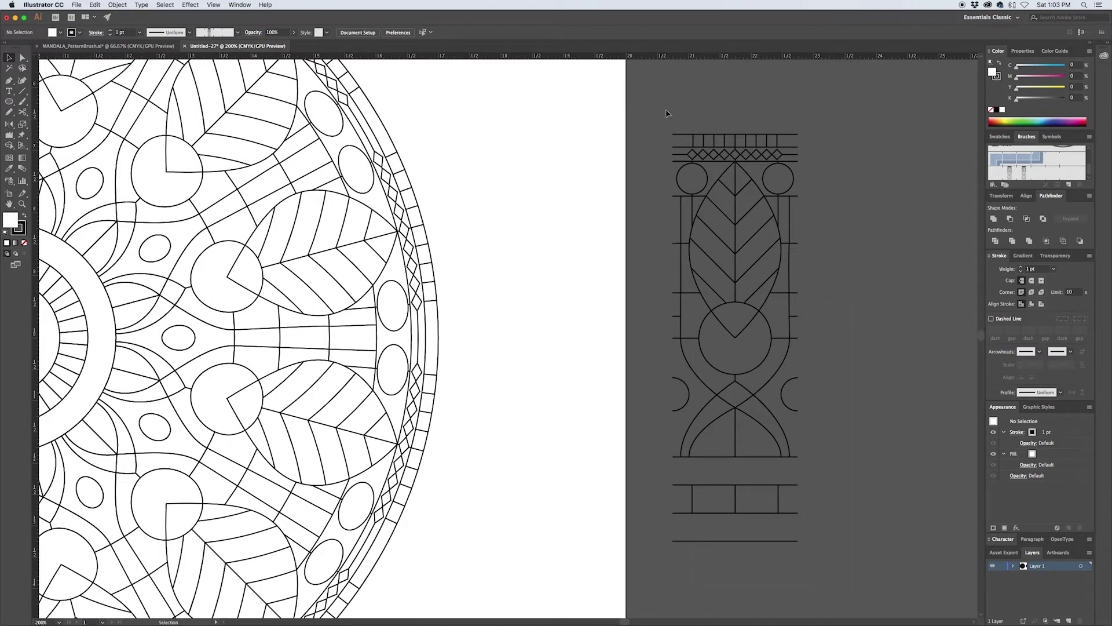
Drag the edited tile onto Pattern Brush 1 and save it as a new brush, leaving existing strokes
{"action": "left_click_drag", "start_coordinate": [663, 112], "coordinate": [808, 550]}
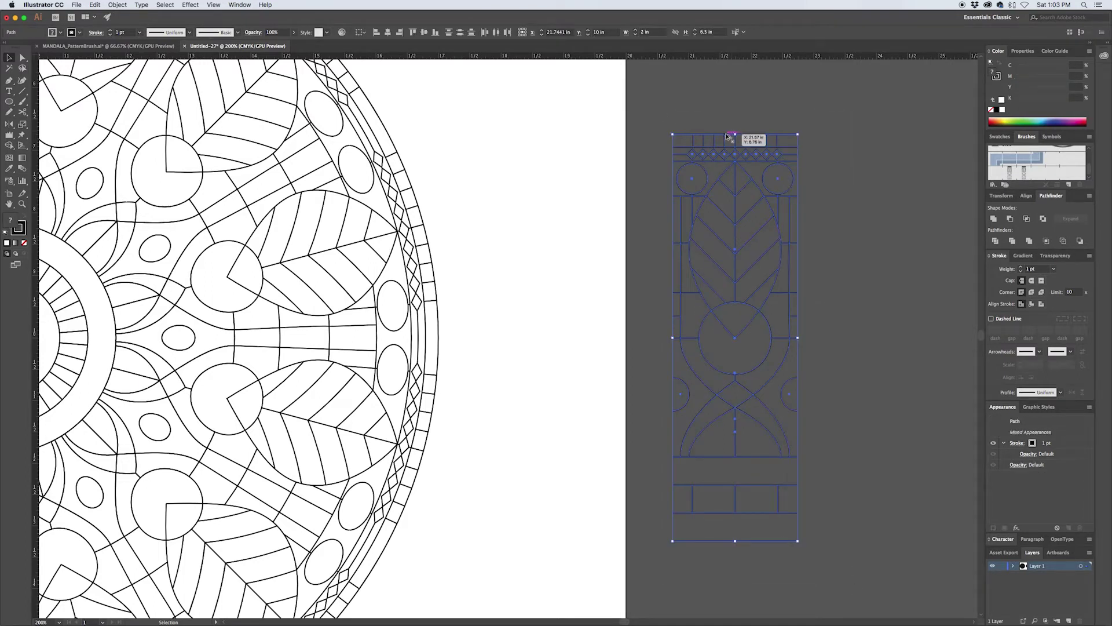
{"action": "mouse_move", "coordinate": [727, 136]}
{"action": "left_mouse_down"}
{"action": "mouse_move", "coordinate": [802, 173]}
{"action": "mouse_move", "coordinate": [965, 184]}
{"action": "mouse_move", "coordinate": [1011, 174]}
{"action": "left_mouse_up"}
{"action": "key", "text": "super+equal"}
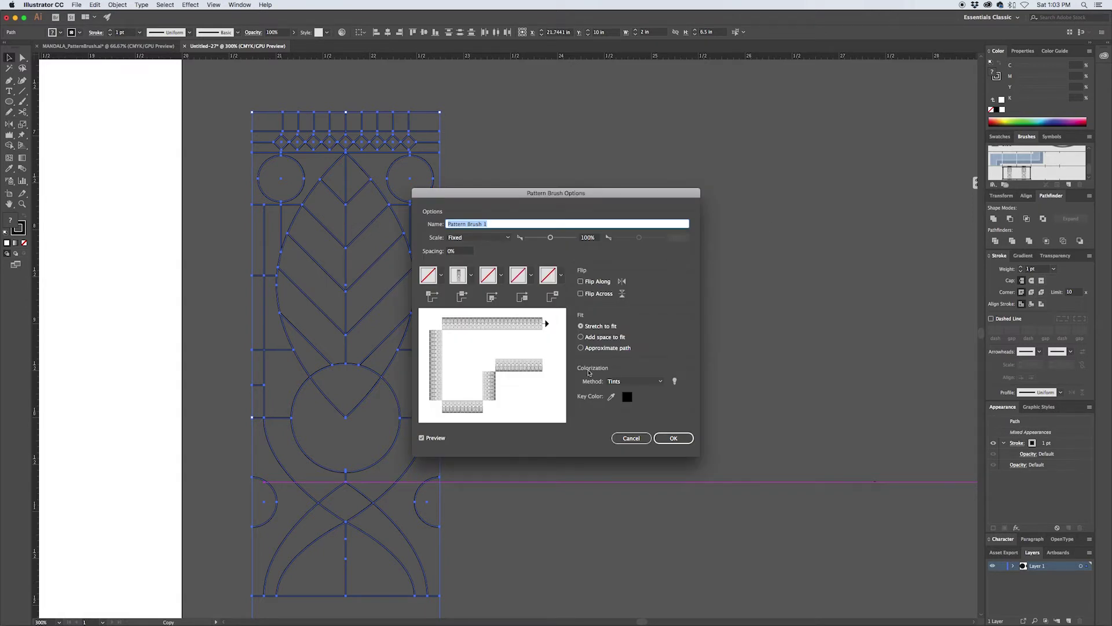
{"action": "left_click", "coordinate": [674, 439]}
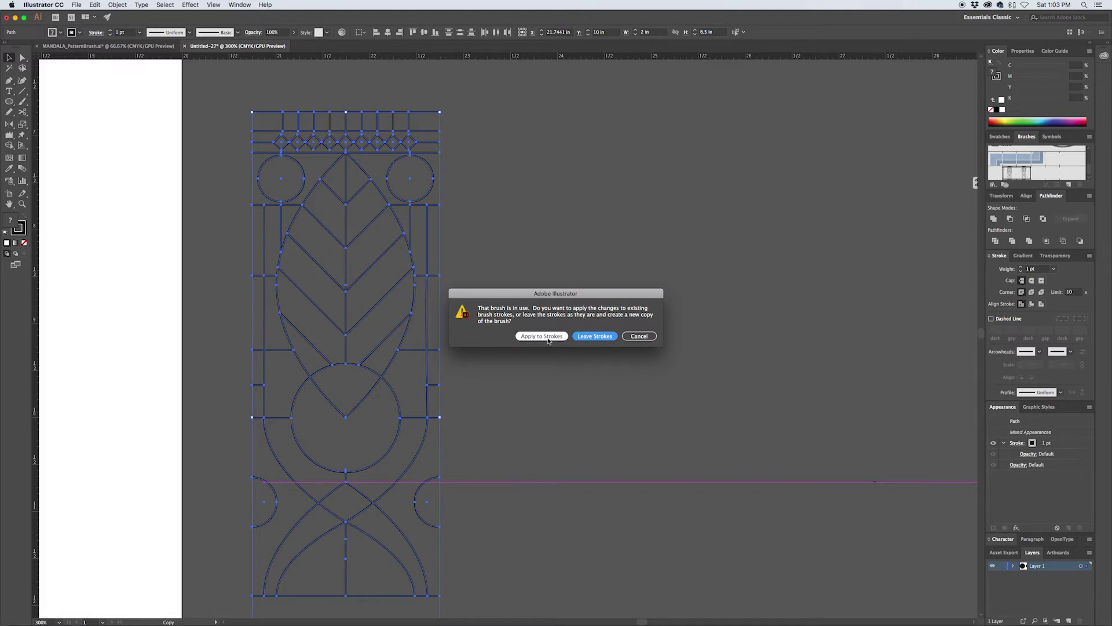
{"action": "left_click", "coordinate": [581, 336]}
{"action": "scroll", "coordinate": [536, 340], "scroll_direction": "down", "scroll_amount": 5, "text": "alt"}
{"action": "scroll", "coordinate": [537, 340], "scroll_direction": "left", "scroll_amount": 5}
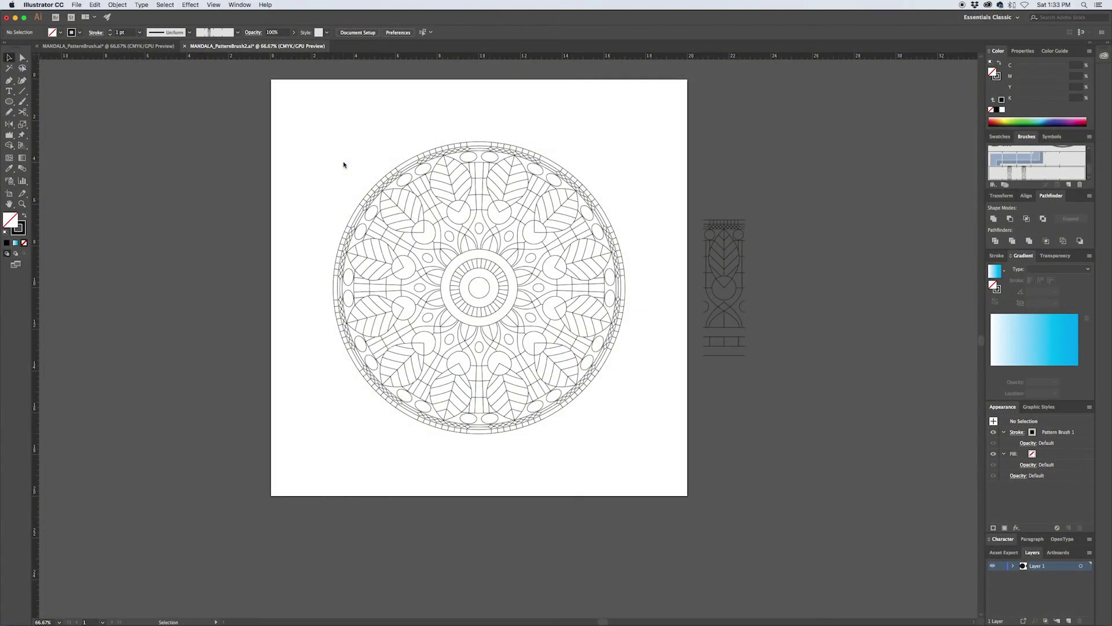
Expand the mandala's brushed base circle into plain paths with Object > Expand Appearance
{"action": "scroll", "coordinate": [383, 217], "scroll_direction": "up", "scroll_amount": 1}
{"action": "scroll", "coordinate": [427, 255], "scroll_direction": "up", "scroll_amount": 2}
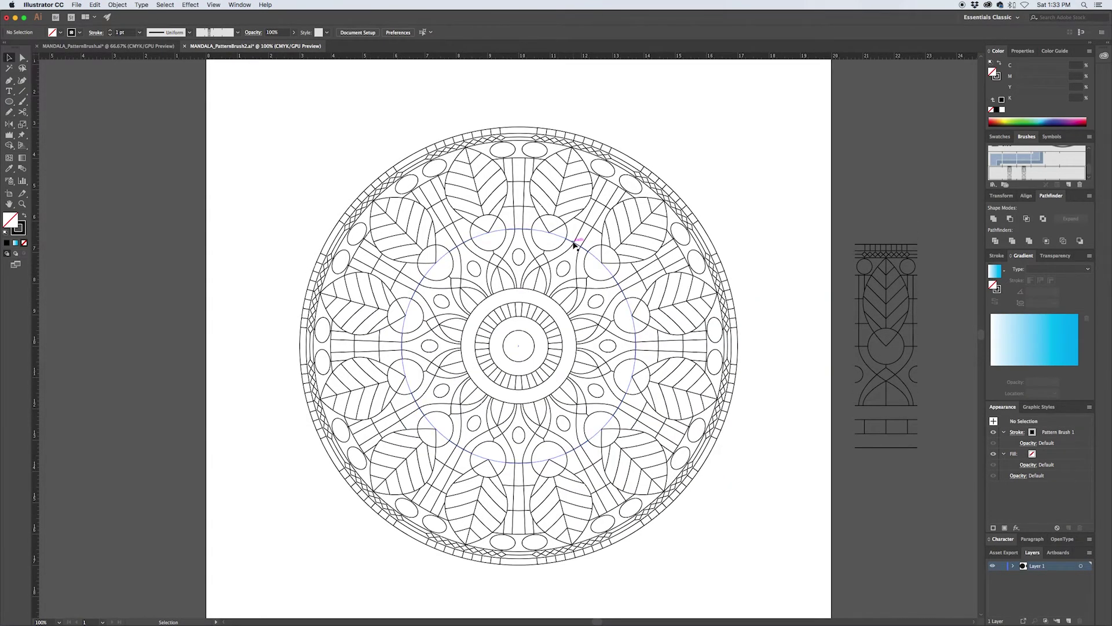
{"action": "left_click", "coordinate": [572, 244]}
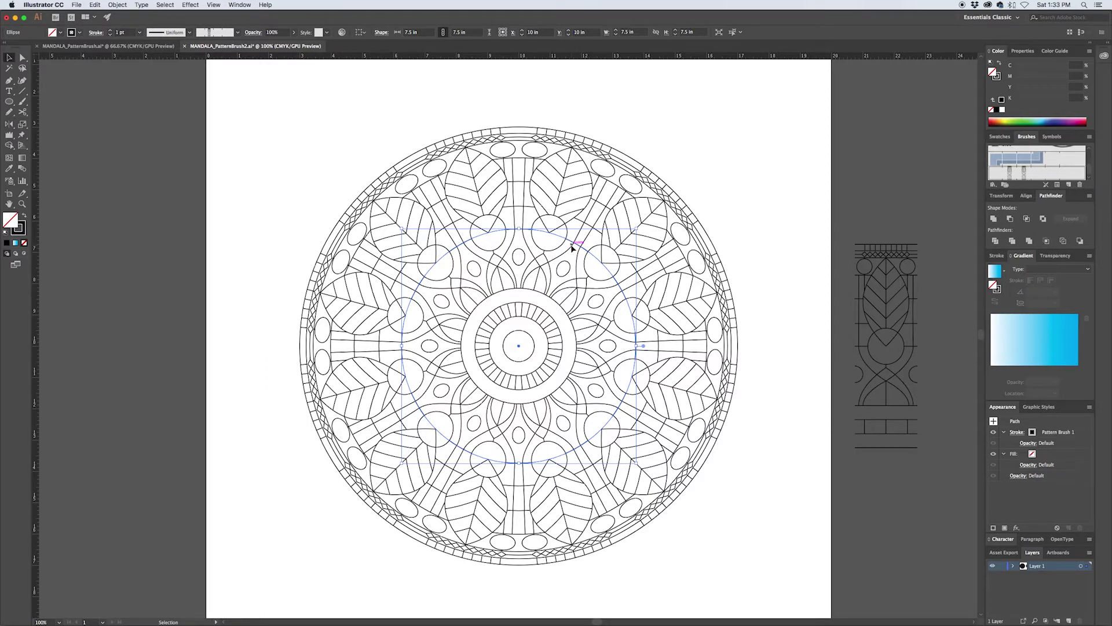
{"action": "left_click", "coordinate": [117, 5]}
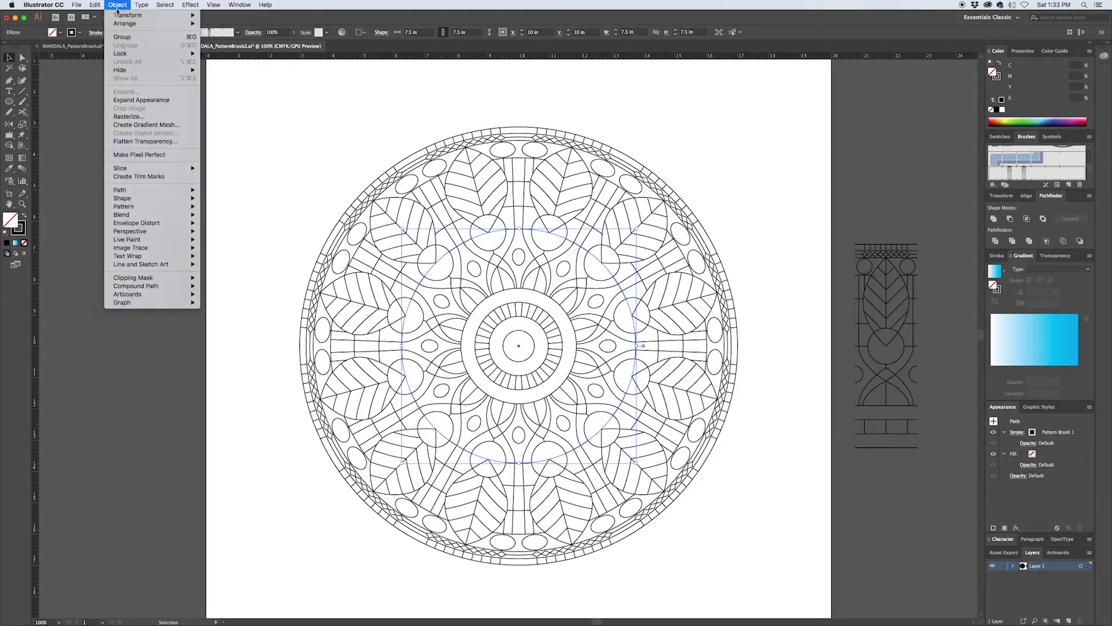
{"action": "left_click", "coordinate": [145, 100]}
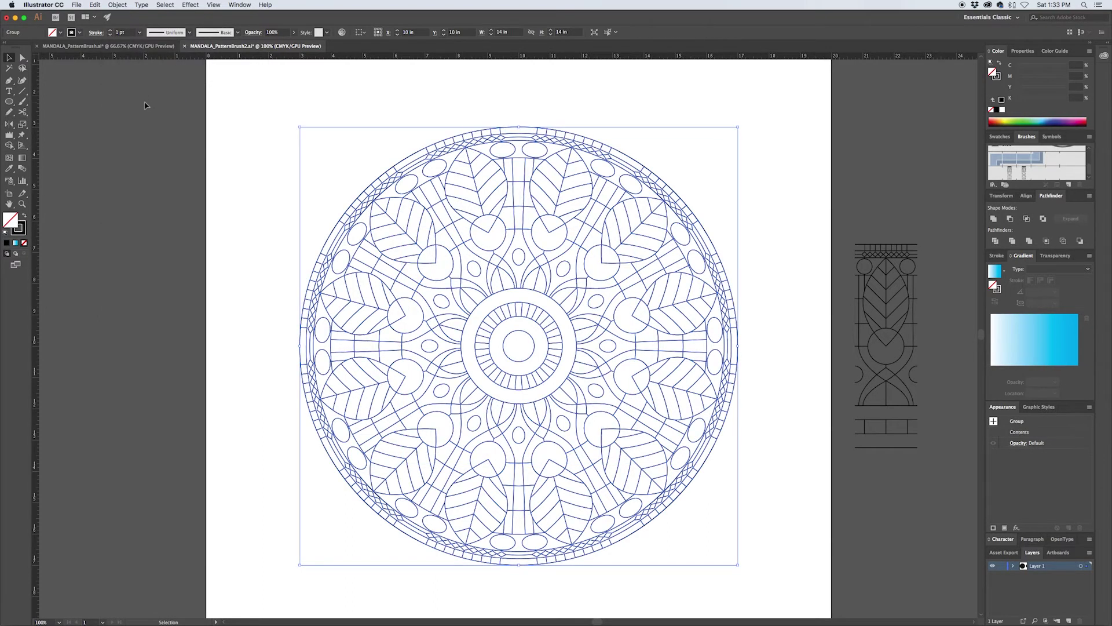
Check the expanded mandala in Outline view, then try a 2 pt stroke and revert to 1 pt
{"action": "left_click", "coordinate": [708, 110]}
{"action": "key", "text": "super+y"}
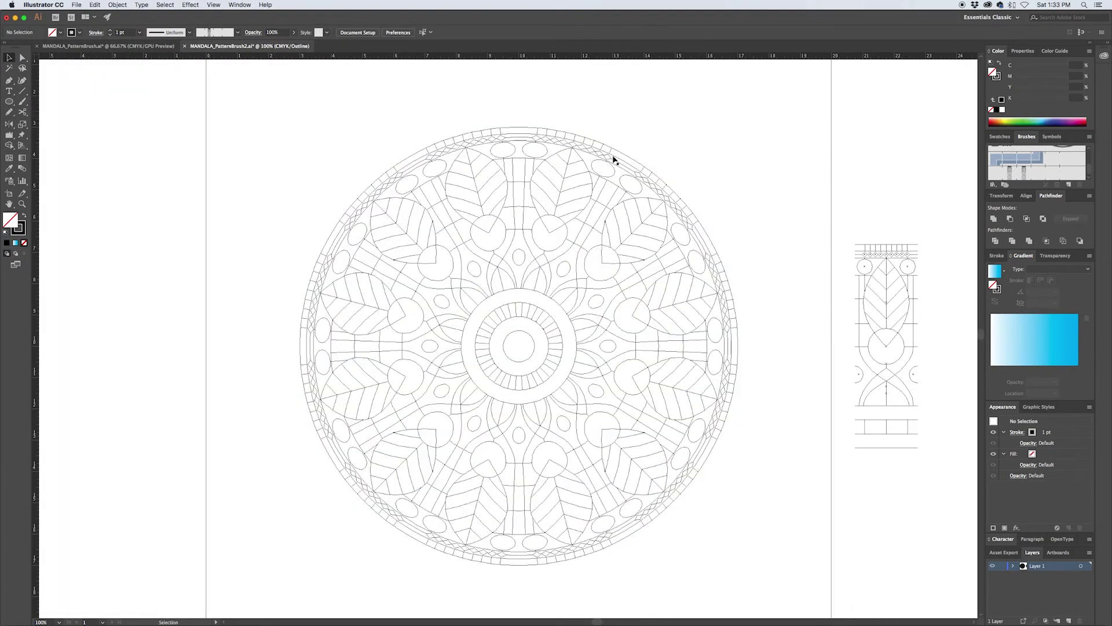
{"action": "left_click", "coordinate": [588, 227]}
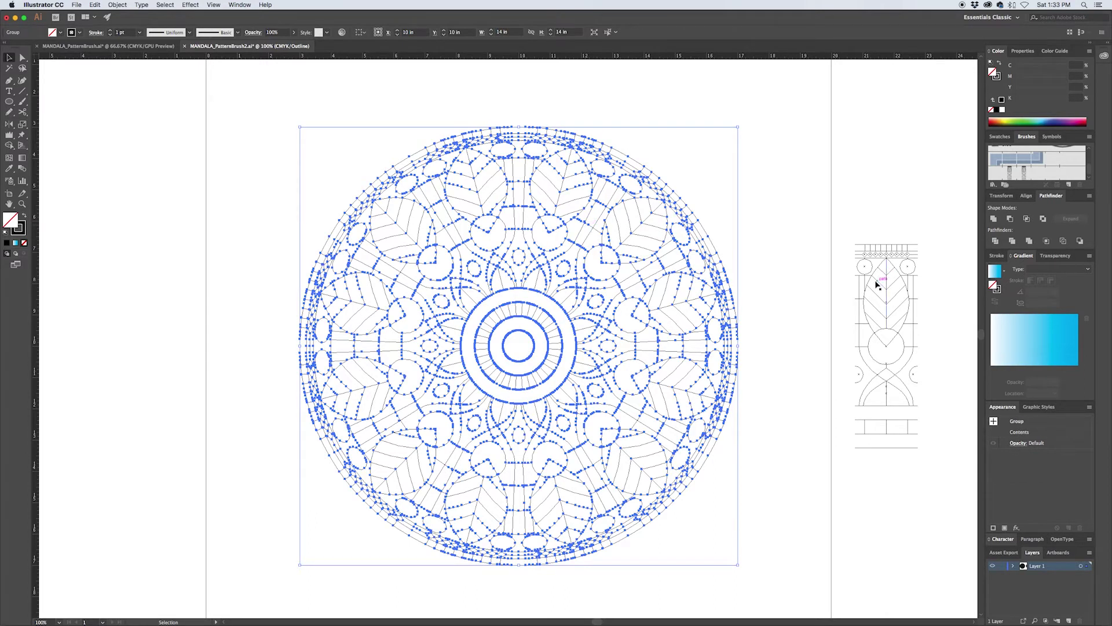
{"action": "key", "text": "super+y"}
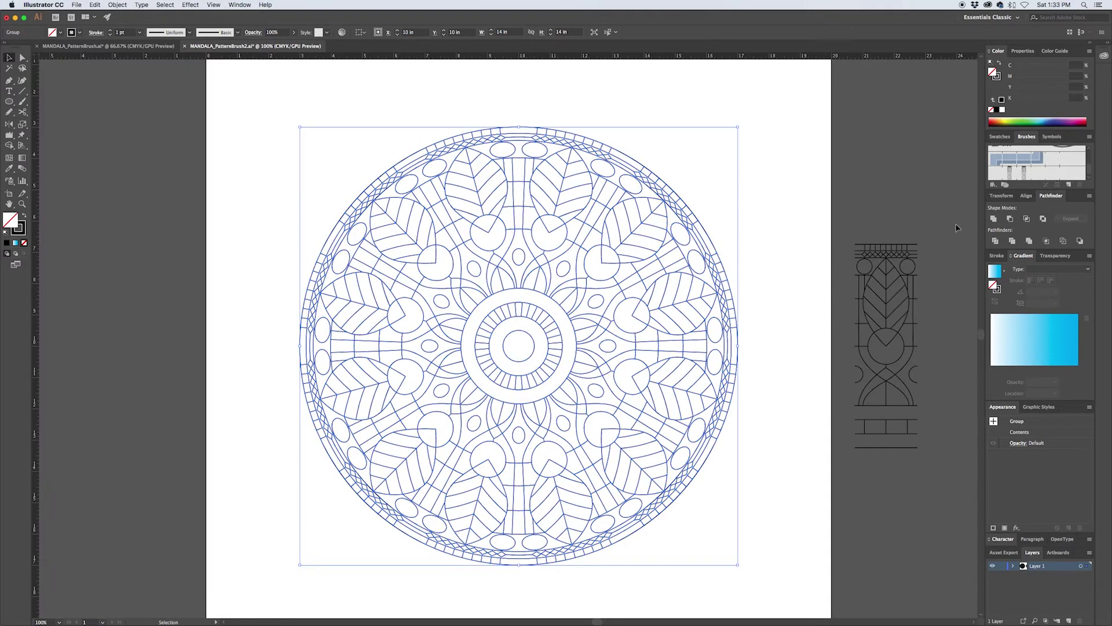
{"action": "left_click", "coordinate": [1001, 256]}
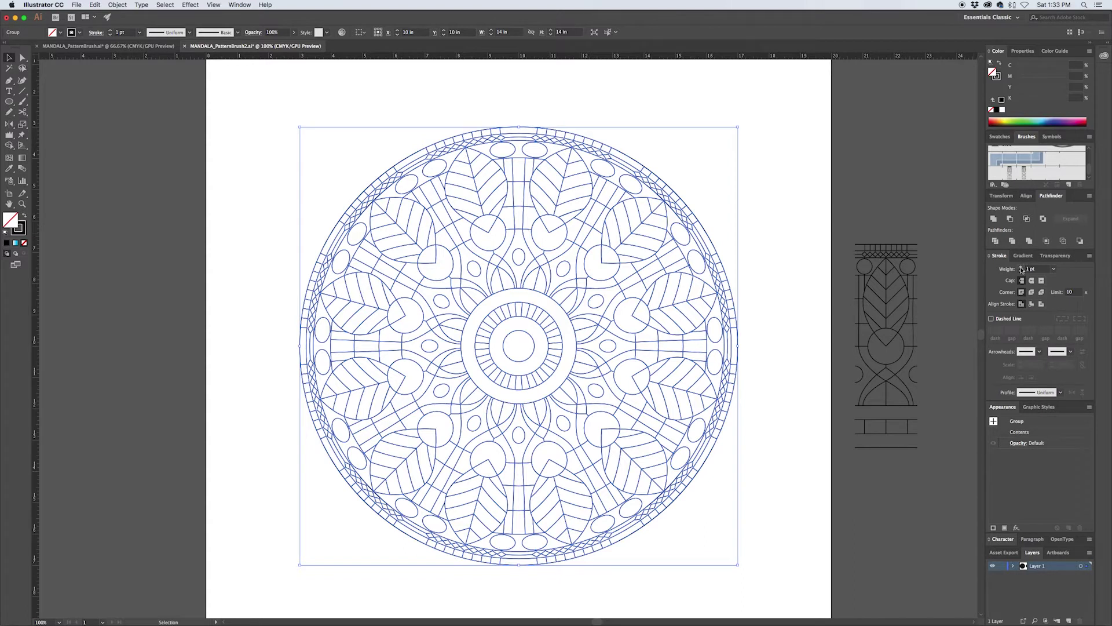
{"action": "left_click", "coordinate": [1021, 267]}
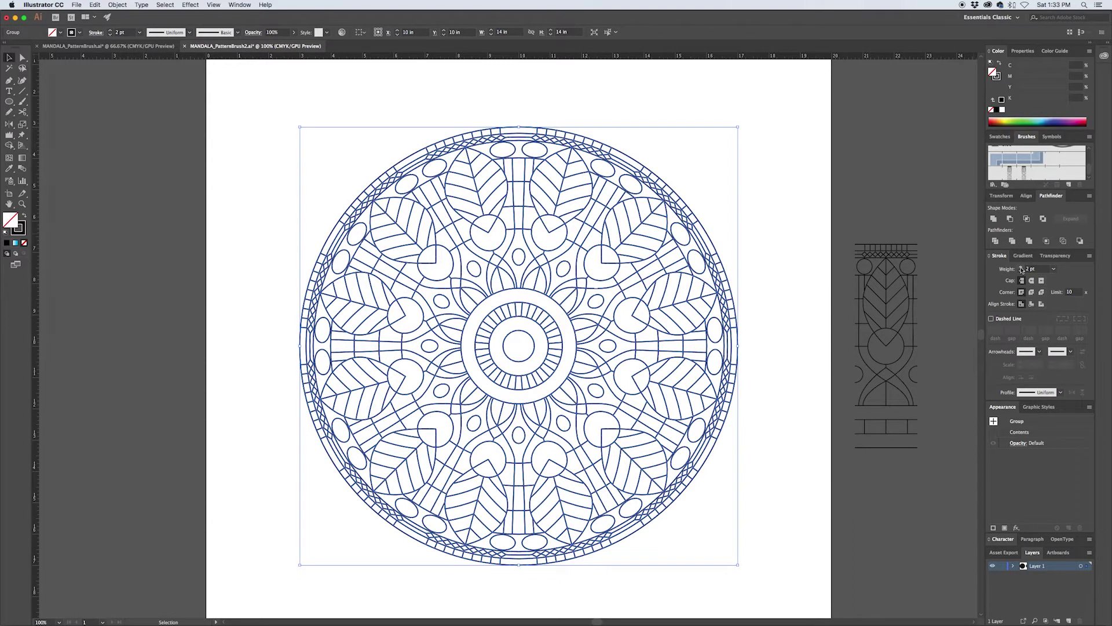
{"action": "left_click", "coordinate": [1022, 270]}
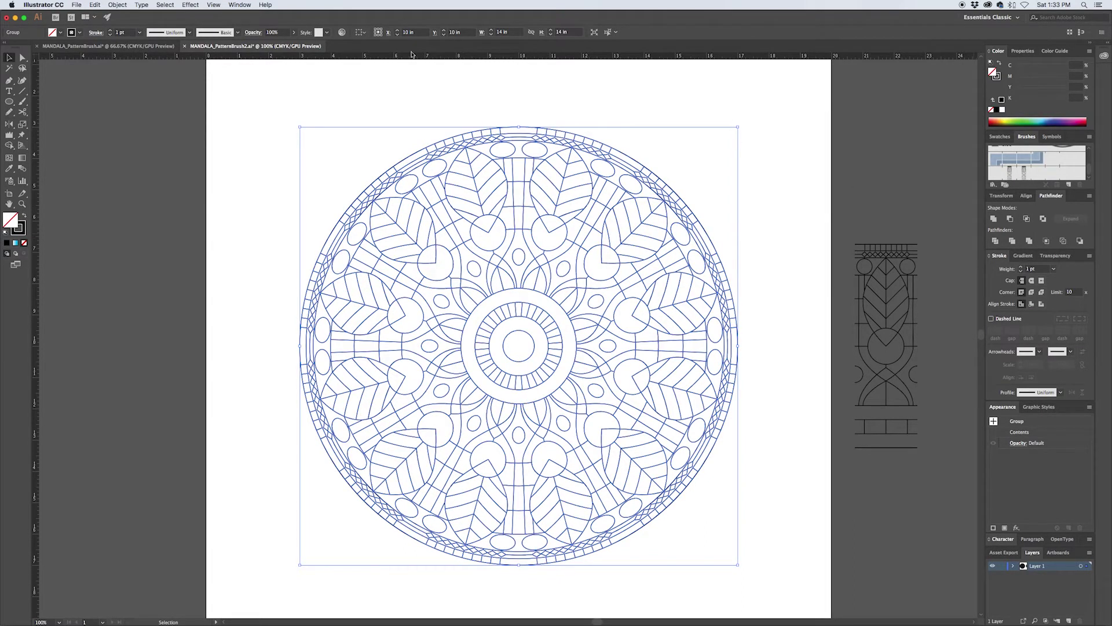
Expand the mandala's fill and stroke into solid outline shapes via Object > Expand
{"action": "left_click", "coordinate": [117, 4]}
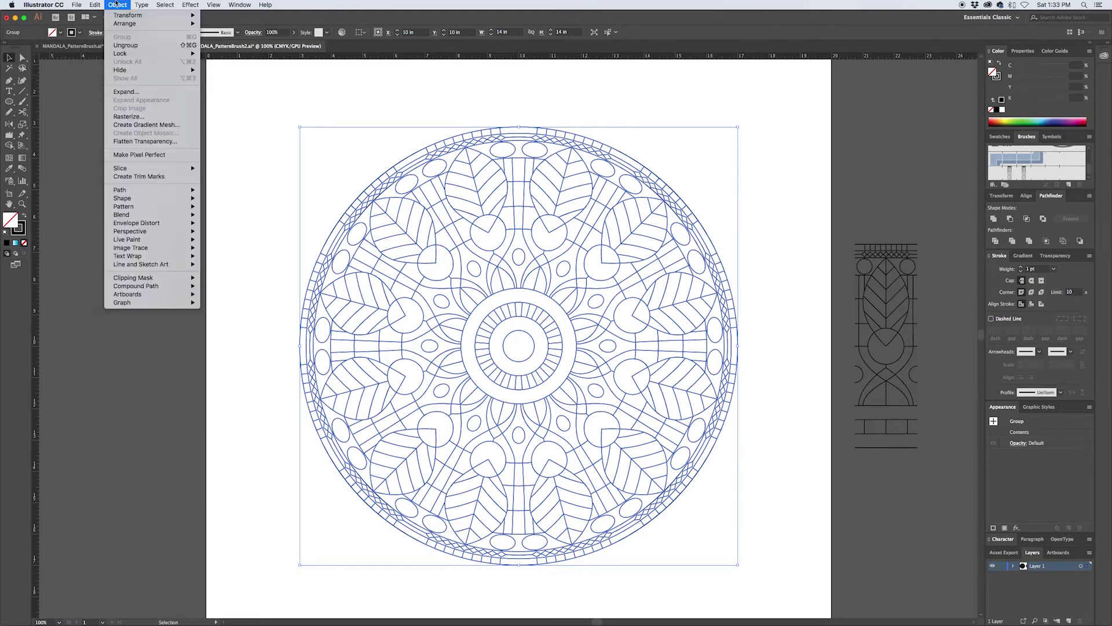
{"action": "left_click", "coordinate": [126, 92]}
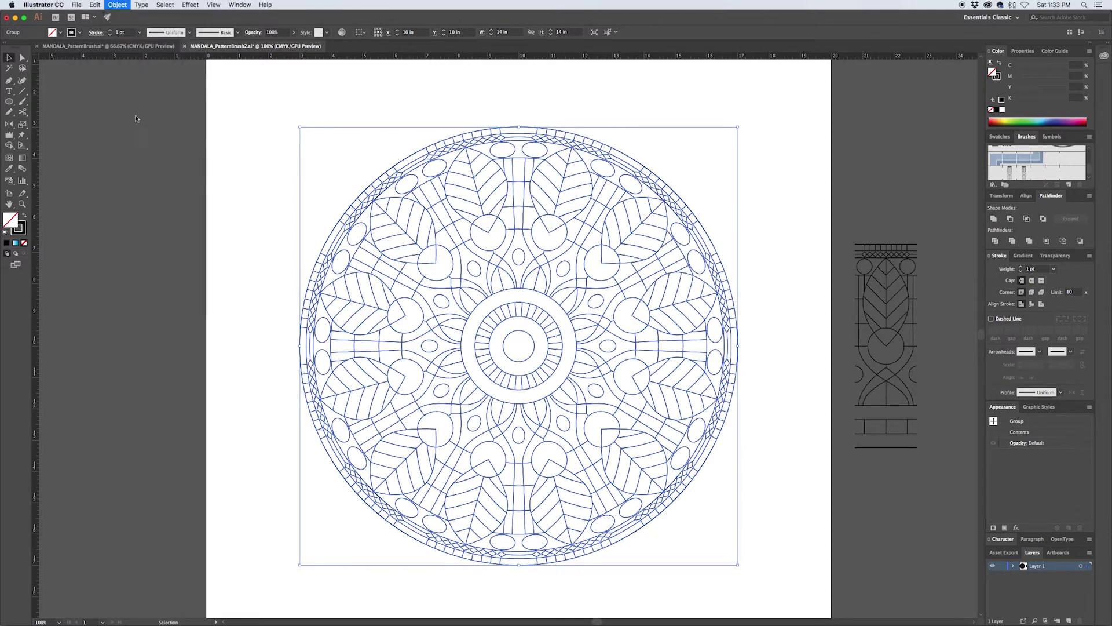
{"action": "left_click", "coordinate": [582, 372]}
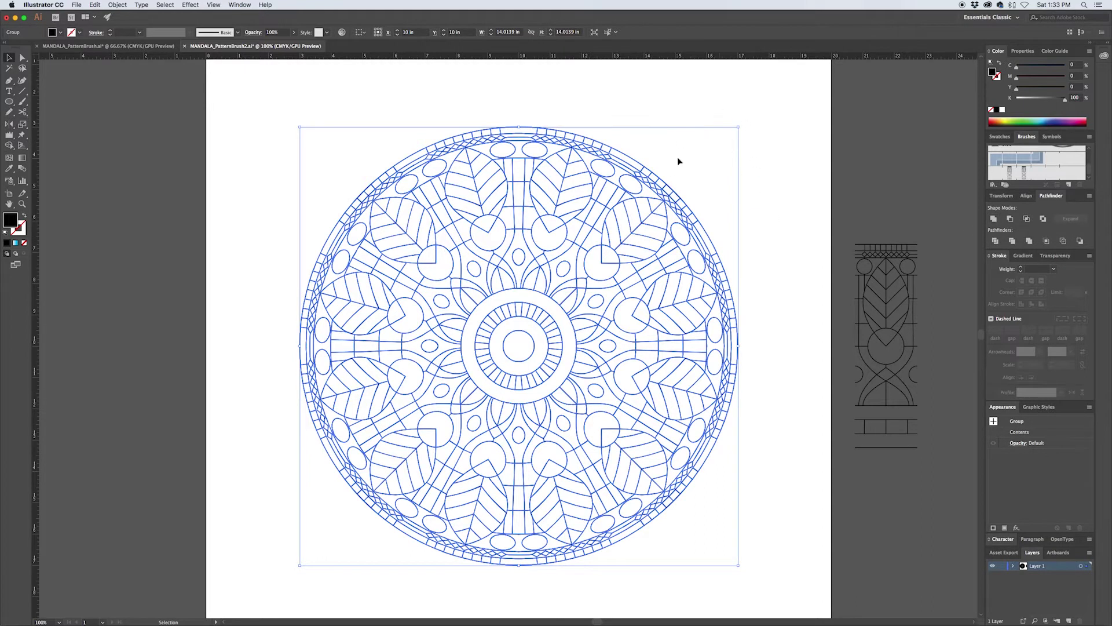
Select the whole mandala group and apply Object > Compound Path > Release to separate its shapes
{"action": "left_click", "coordinate": [682, 110]}
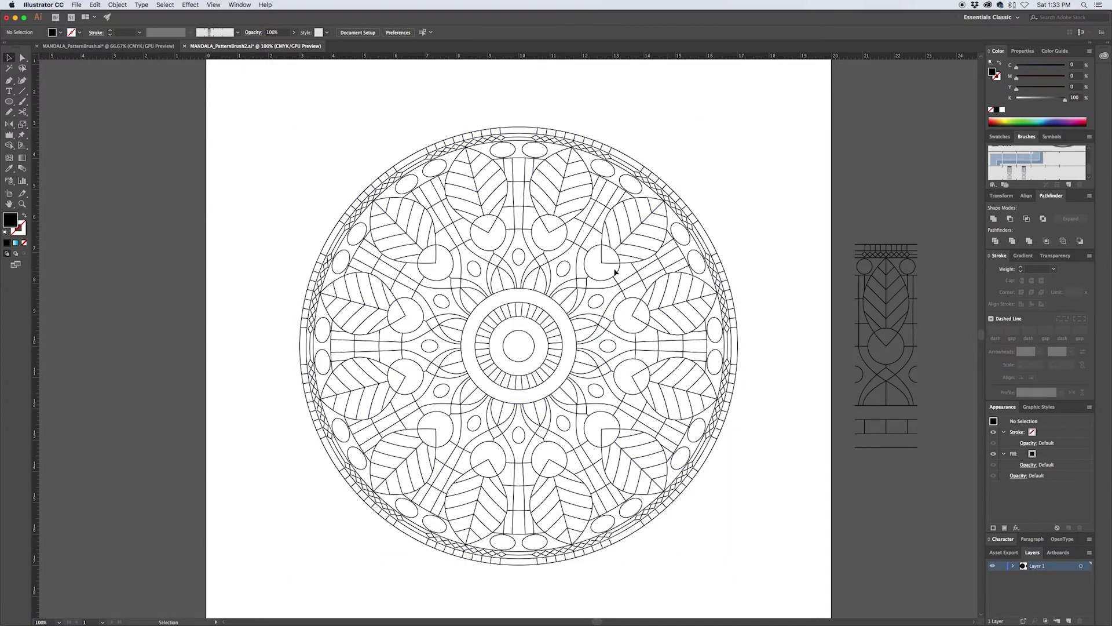
{"action": "left_click", "coordinate": [638, 290]}
{"action": "left_click", "coordinate": [760, 357]}
{"action": "left_click", "coordinate": [674, 200]}
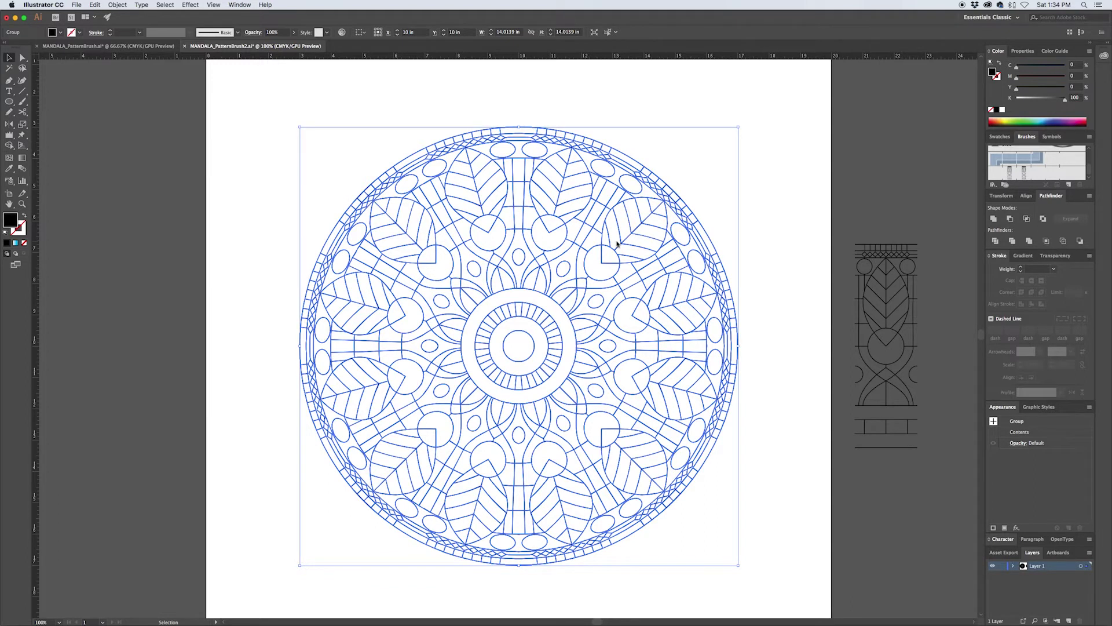
{"action": "key", "text": "a"}
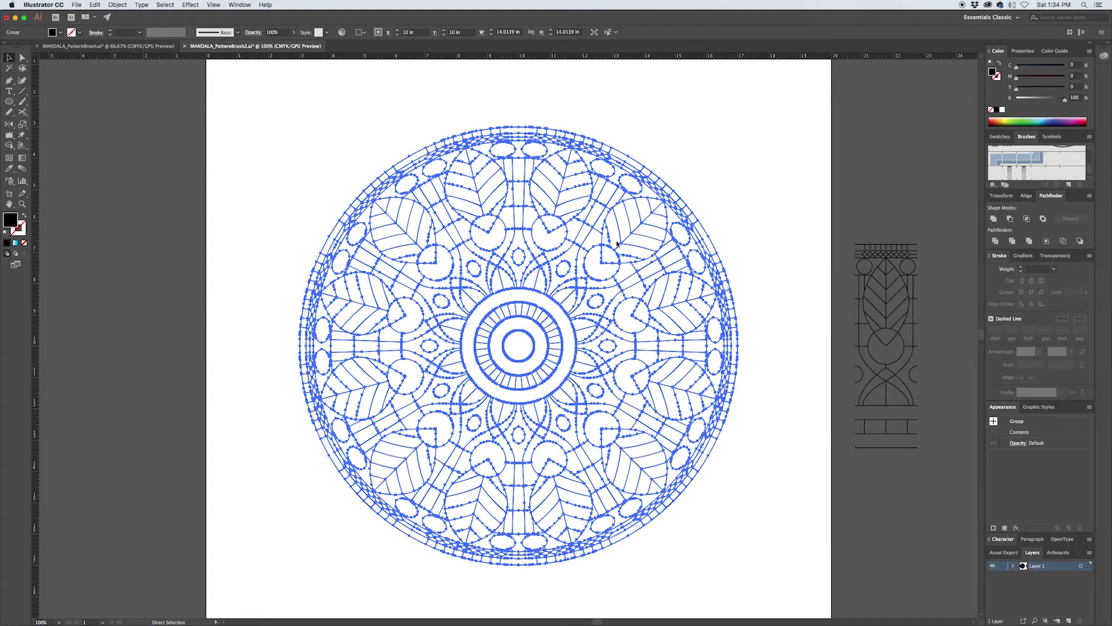
{"action": "key", "text": "v"}
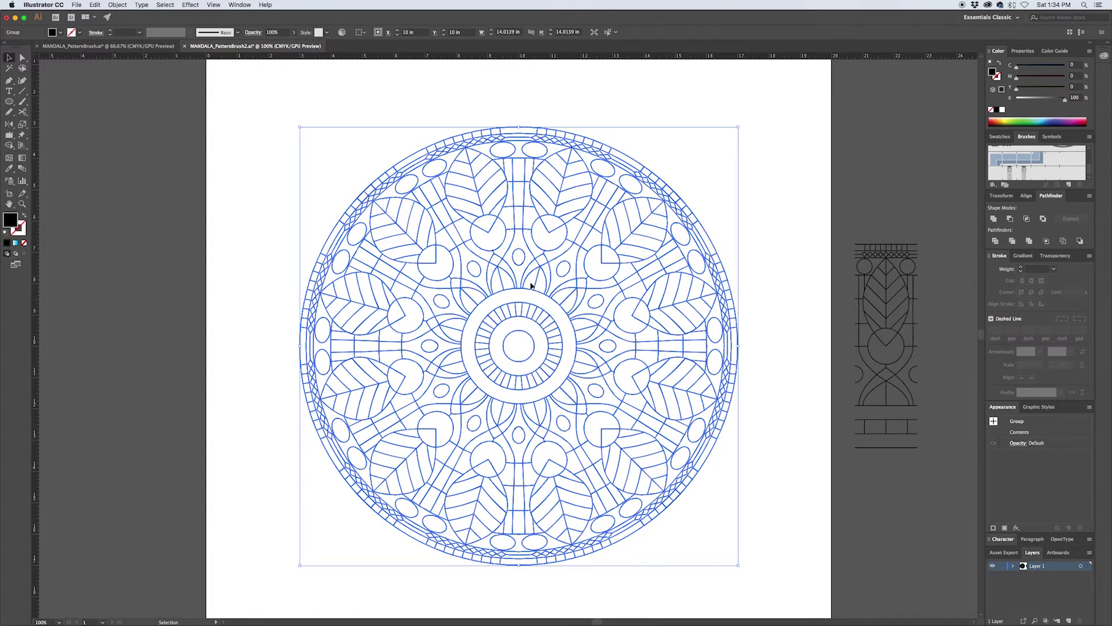
{"action": "left_click", "coordinate": [117, 4]}
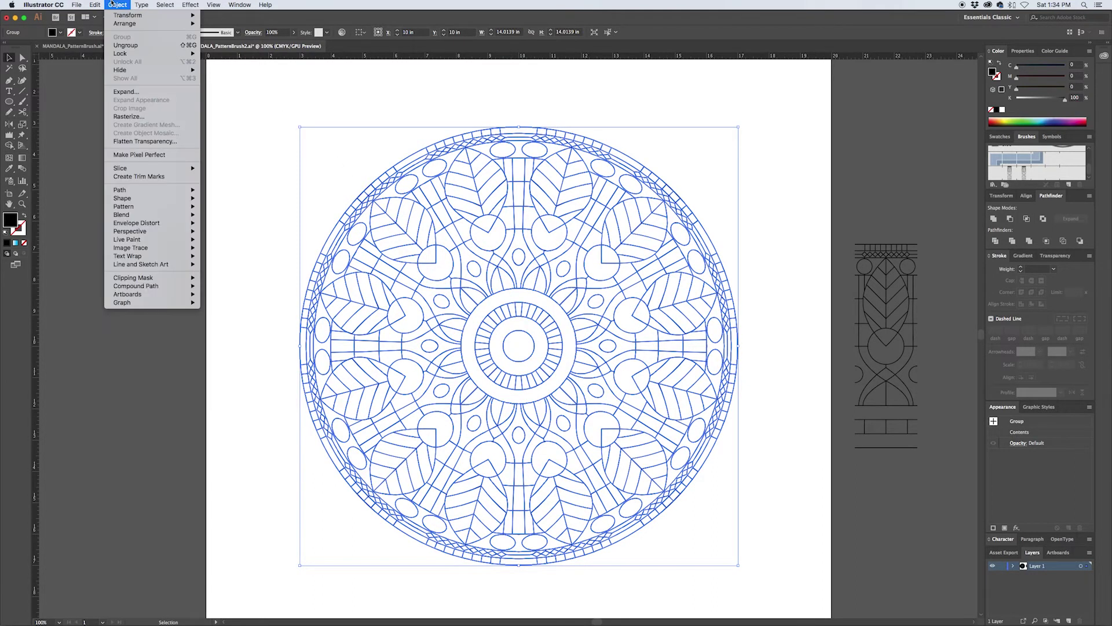
{"action": "mouse_move", "coordinate": [149, 289]}
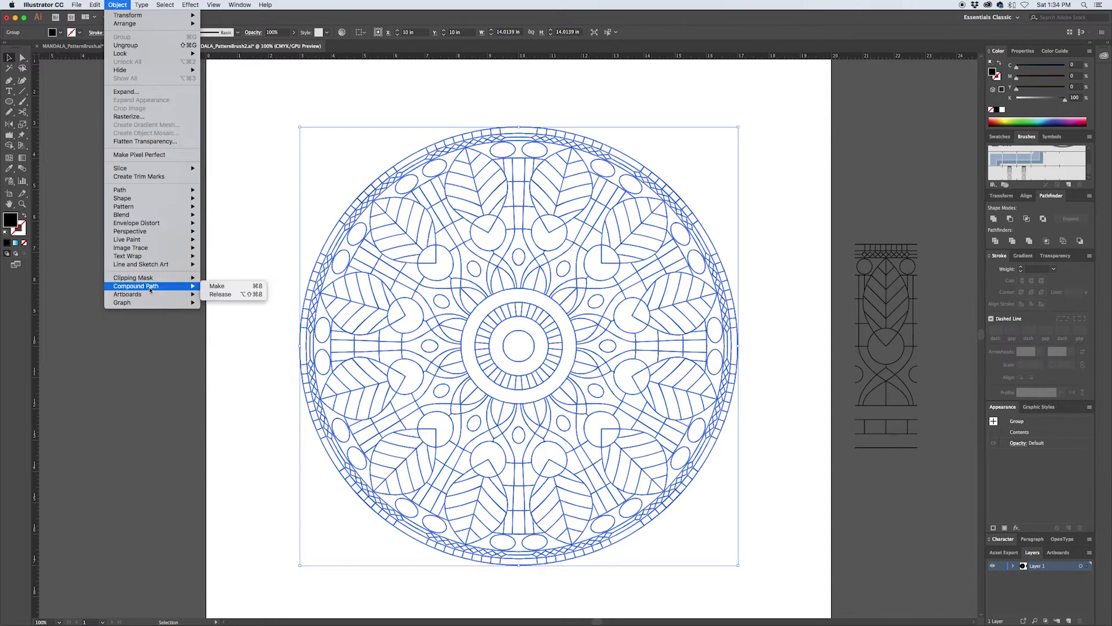
{"action": "left_click", "coordinate": [236, 297]}
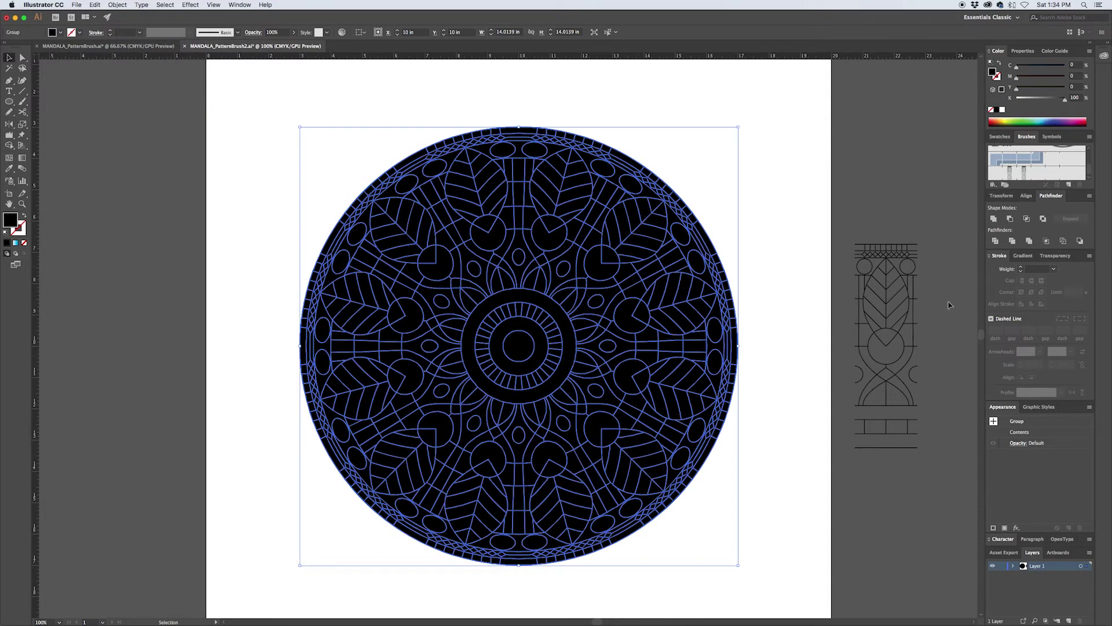
Give the mandala a Linear gradient fill from the Gradient panel
{"action": "left_click", "coordinate": [1024, 256]}
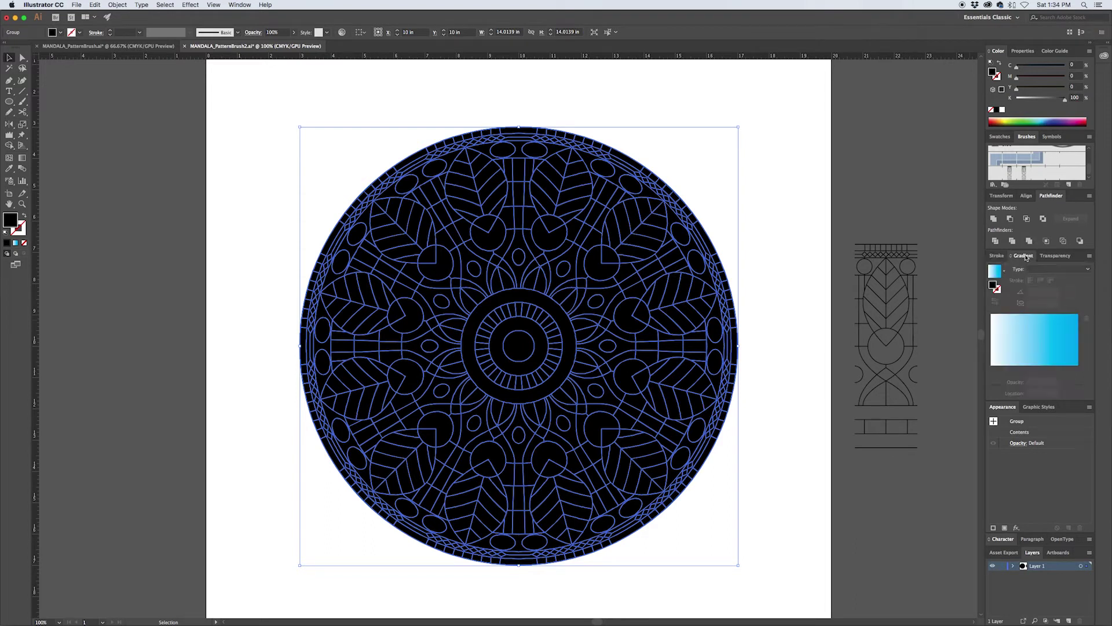
{"action": "left_click", "coordinate": [1052, 270]}
{"action": "left_click", "coordinate": [1048, 280]}
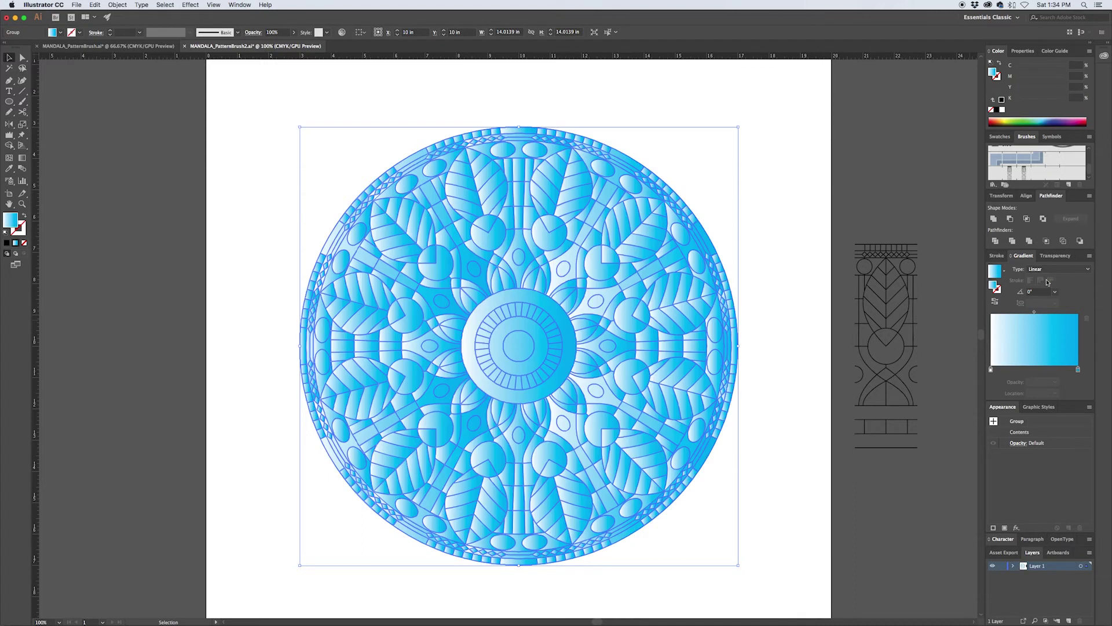
{"action": "left_click", "coordinate": [763, 183]}
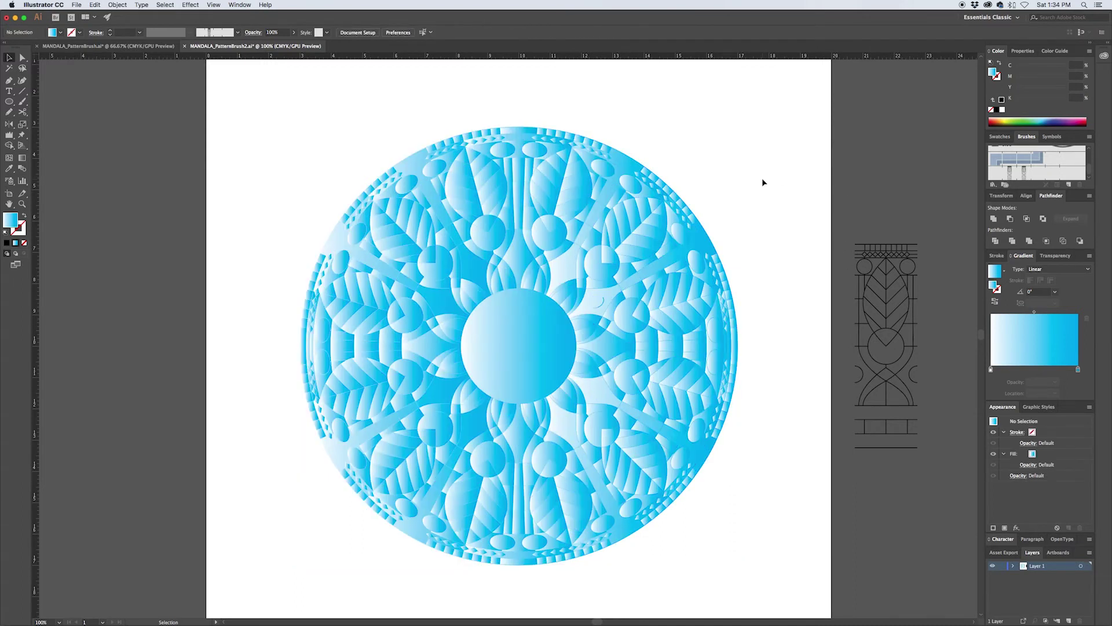
Reselect and deselect the mandala to preview white linework over the cyan gradient
{"action": "key", "text": "a"}
{"action": "key", "text": "ctrl+a"}
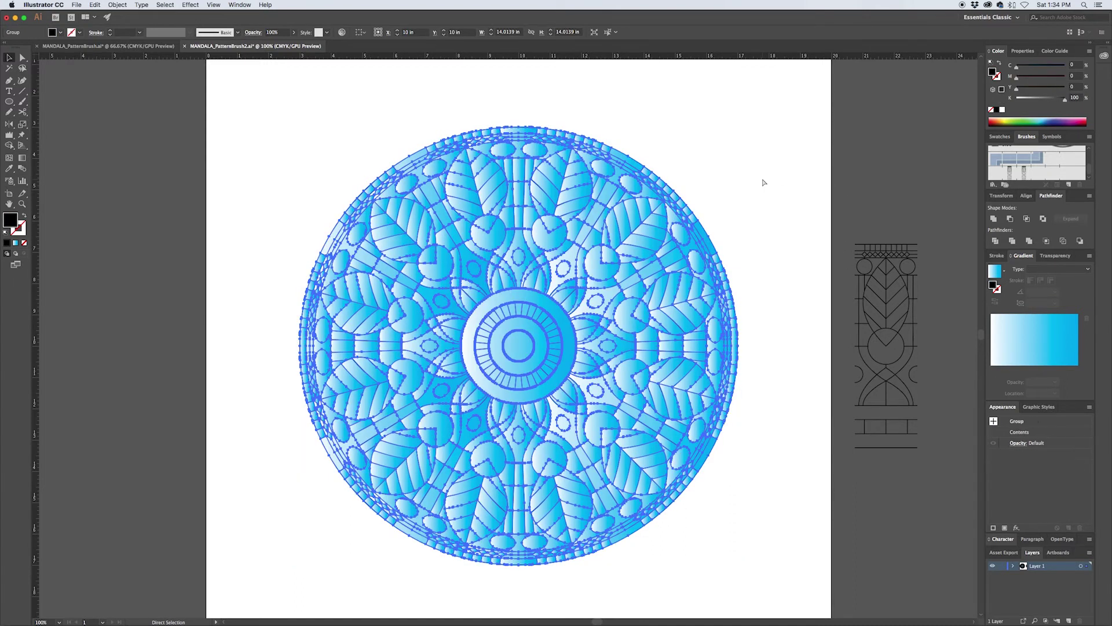
{"action": "key", "text": "v"}
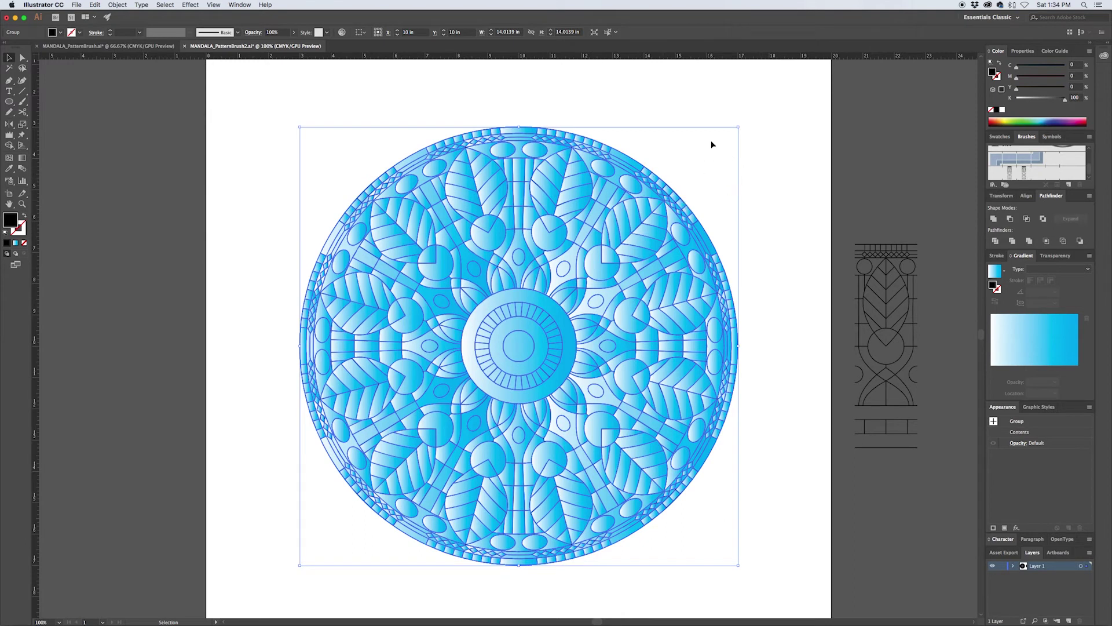
{"action": "left_click", "coordinate": [711, 107]}
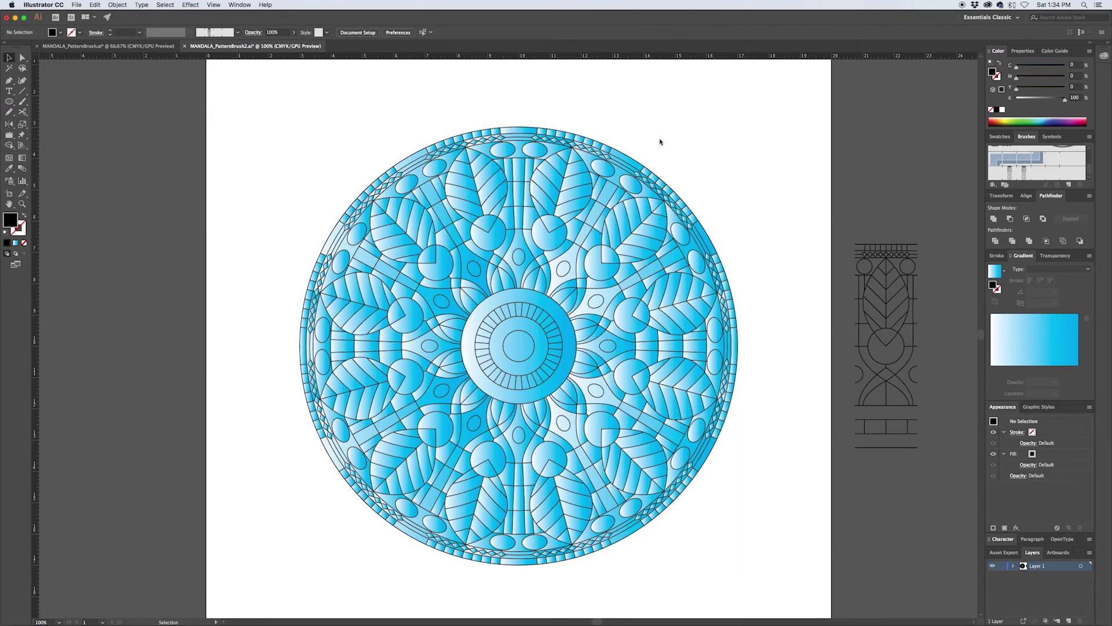
{"action": "left_click", "coordinate": [649, 294]}
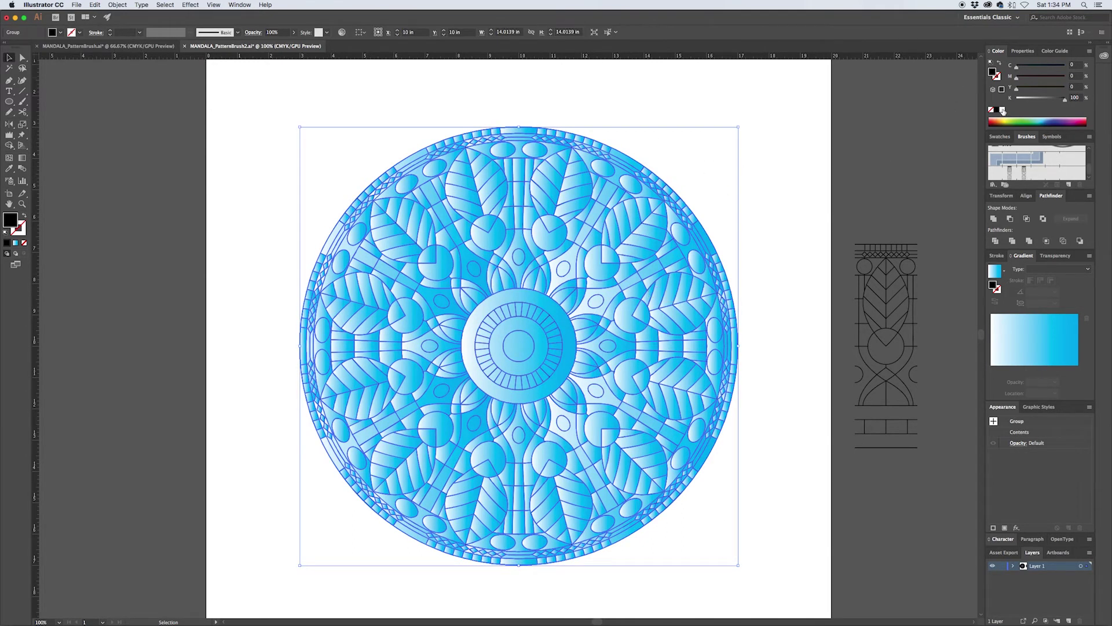
{"action": "left_click", "coordinate": [734, 112]}
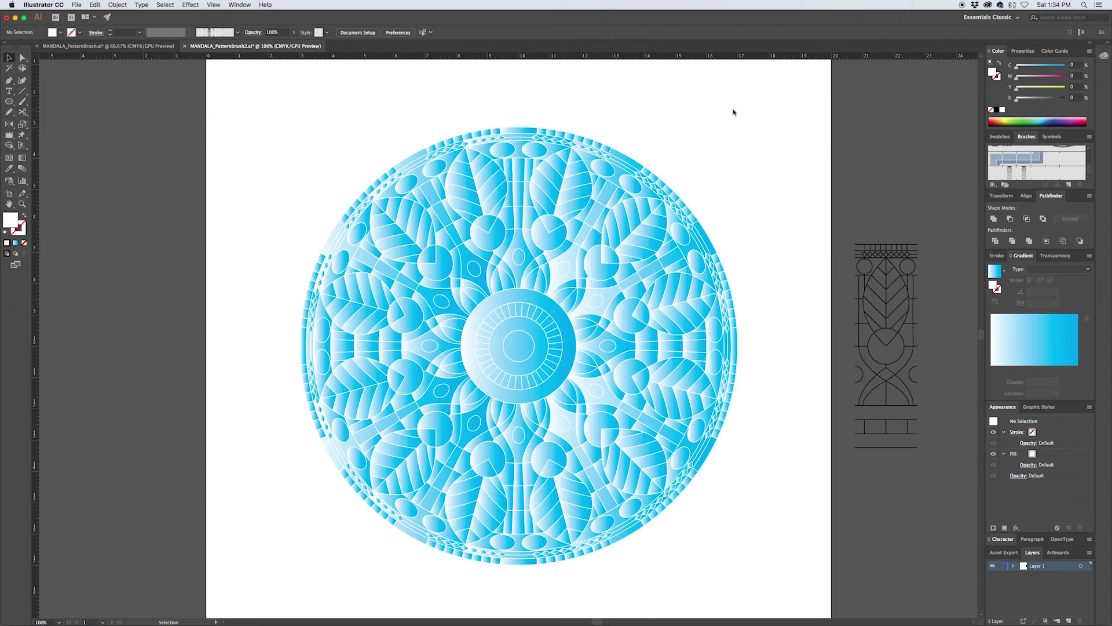
Select all twelve small pie shapes around the mandala's centre with Direct Selection
{"action": "key", "text": "a"}
{"action": "left_click", "coordinate": [624, 320]}
{"action": "left_click", "coordinate": [597, 267], "text": "shift"}
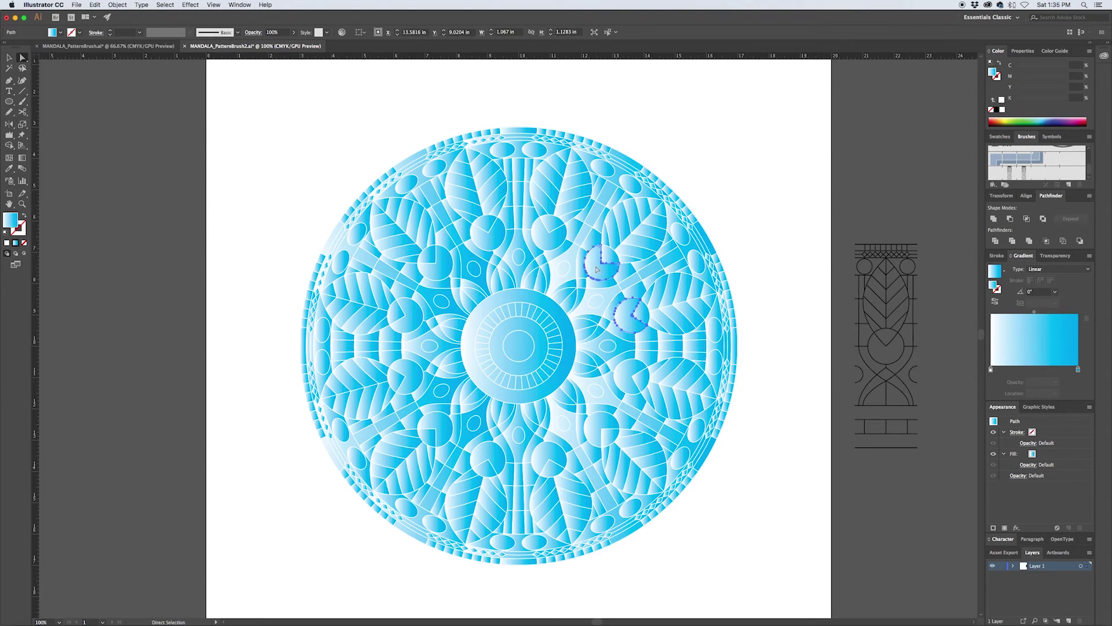
{"action": "left_click", "coordinate": [549, 231], "text": "shift"}
{"action": "left_click", "coordinate": [489, 232], "text": "shift"}
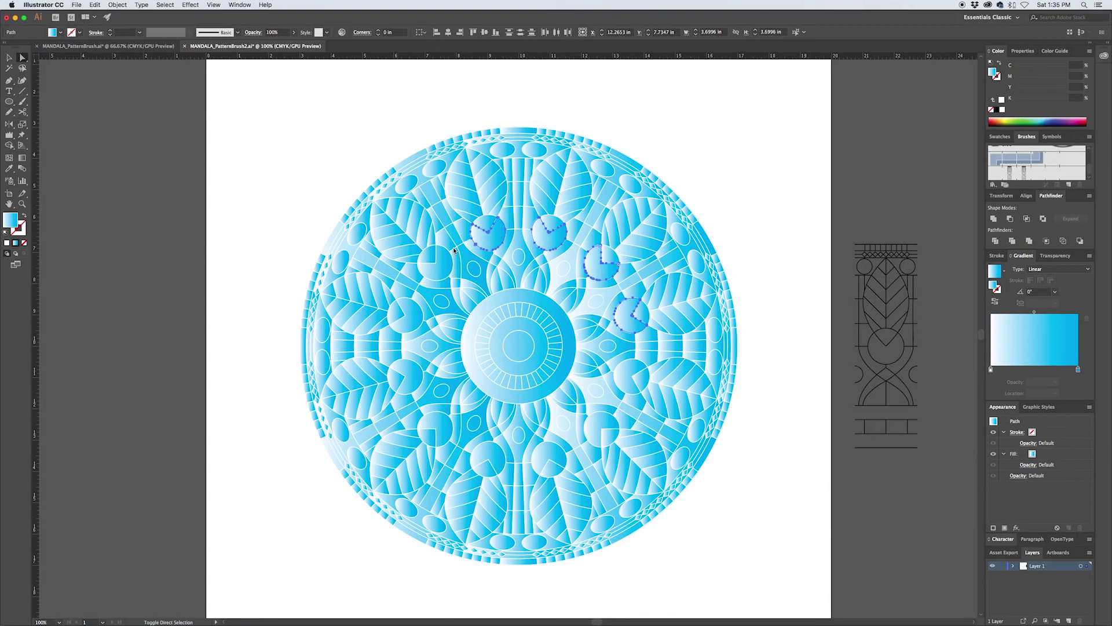
{"action": "left_click", "coordinate": [438, 275], "text": "shift"}
{"action": "left_click", "coordinate": [406, 316], "text": "shift"}
{"action": "left_click", "coordinate": [406, 377], "text": "shift"}
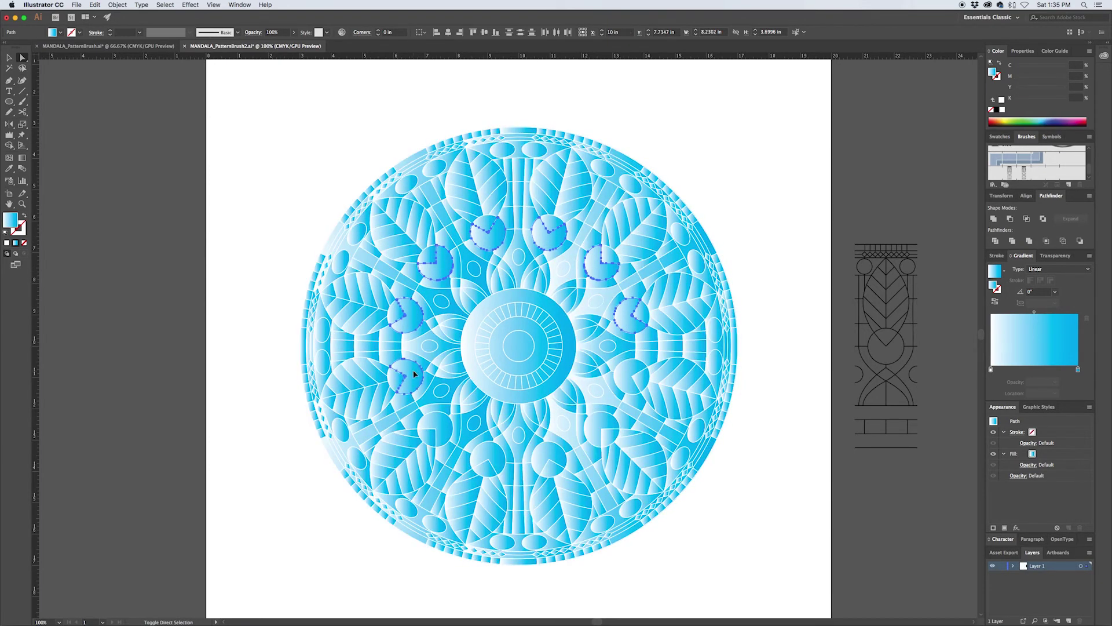
{"action": "left_click", "coordinate": [439, 438], "text": "shift"}
{"action": "left_click", "coordinate": [488, 457], "text": "shift"}
{"action": "left_click", "coordinate": [552, 456], "text": "shift"}
{"action": "left_click", "coordinate": [601, 426], "text": "shift"}
{"action": "left_click", "coordinate": [632, 376], "text": "shift"}
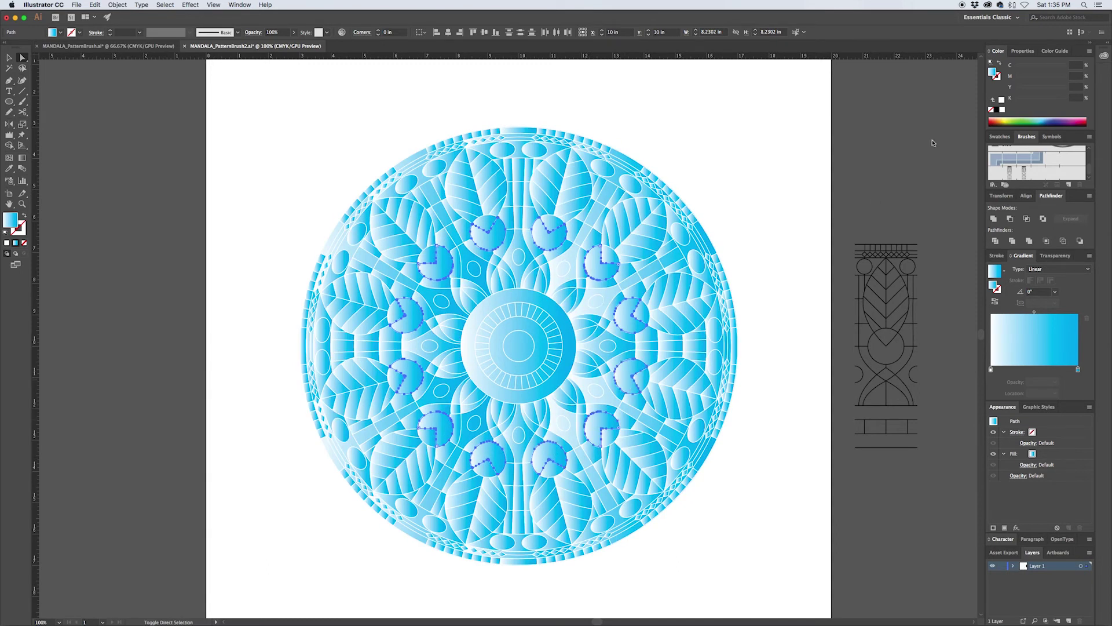
Fill the selected pie shapes magenta from the Color panel spectrum
{"action": "left_click", "coordinate": [1089, 52]}
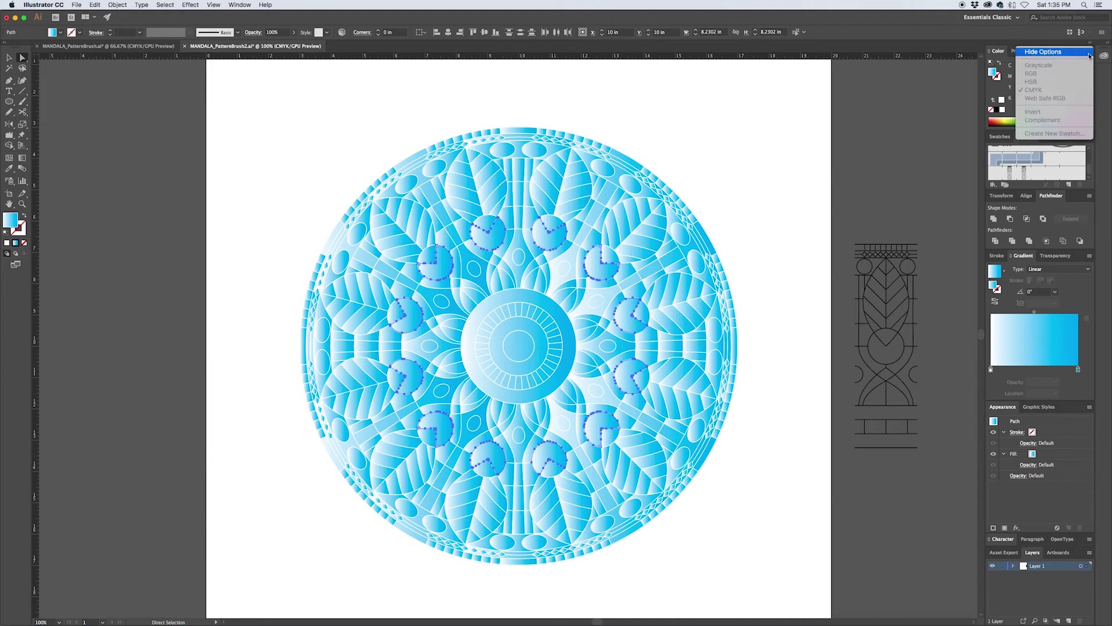
{"action": "left_click", "coordinate": [1088, 53]}
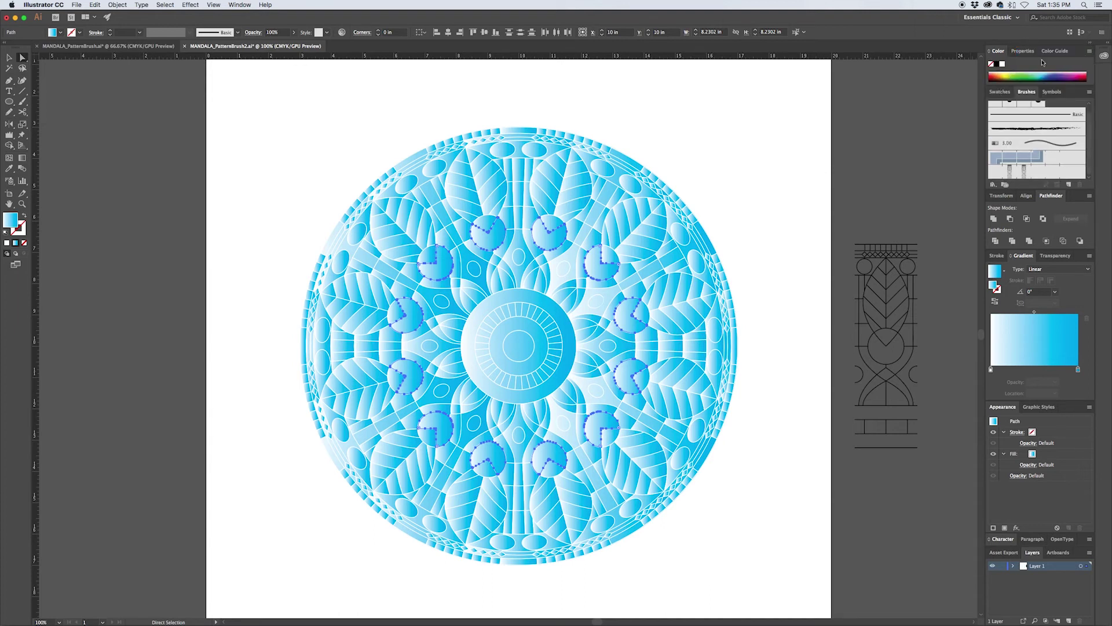
{"action": "left_click_drag", "start_coordinate": [1073, 73], "coordinate": [1080, 73]}
{"action": "left_click", "coordinate": [811, 128]}
{"action": "key", "text": "v"}
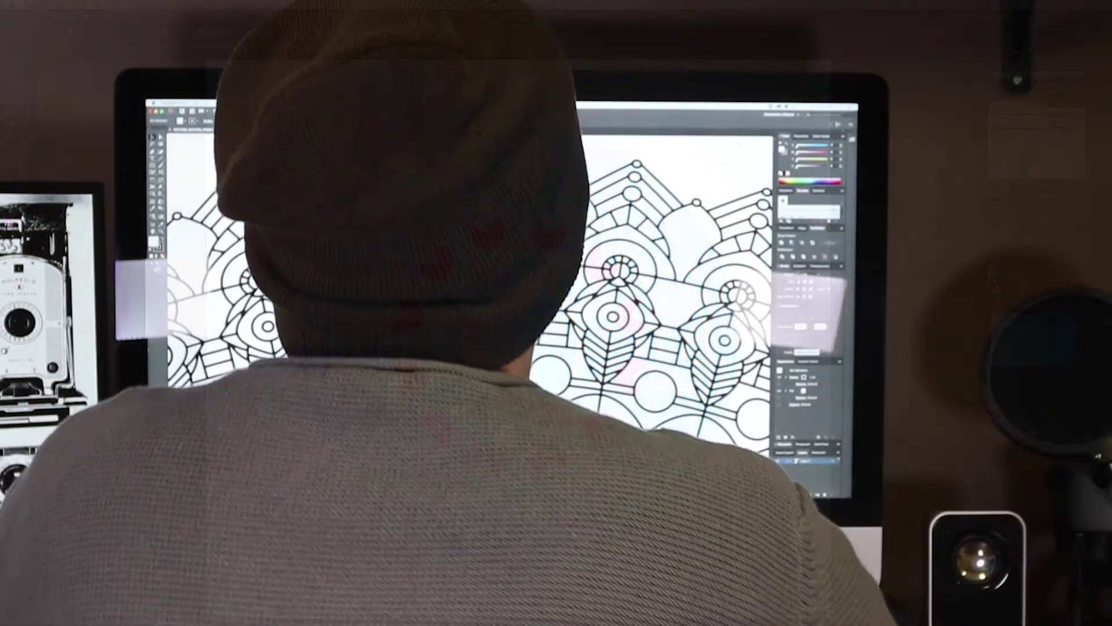